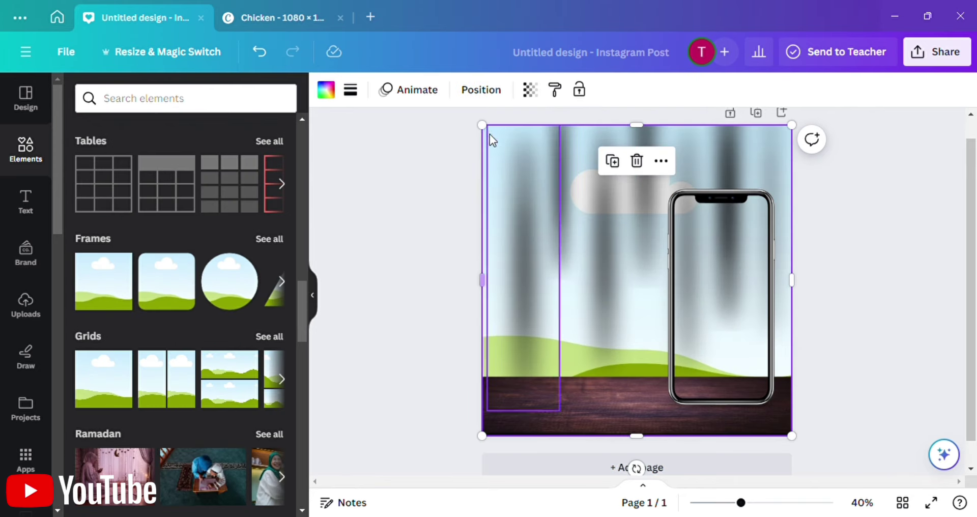
Resize the landscape placeholder grid to about 336 × 729 px and place it over the phone mockup's screen at about X 666, Y 243.
left_click_drag(484, 127, 729, 208)
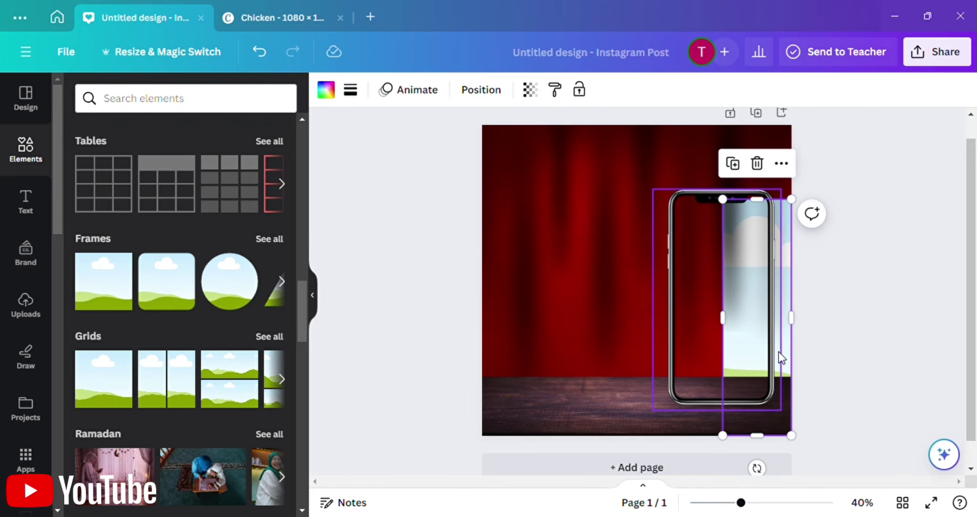
left_click_drag(780, 362, 725, 331)
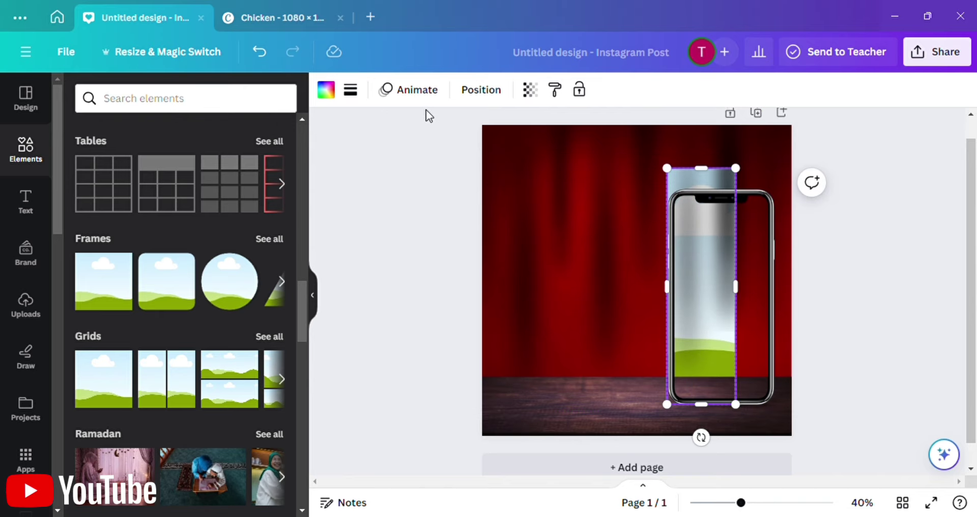
left_click(481, 89)
left_click_drag(746, 176, 743, 229)
left_click_drag(701, 271, 719, 247)
left_click_drag(744, 378, 771, 406)
left_click_drag(673, 322, 672, 300)
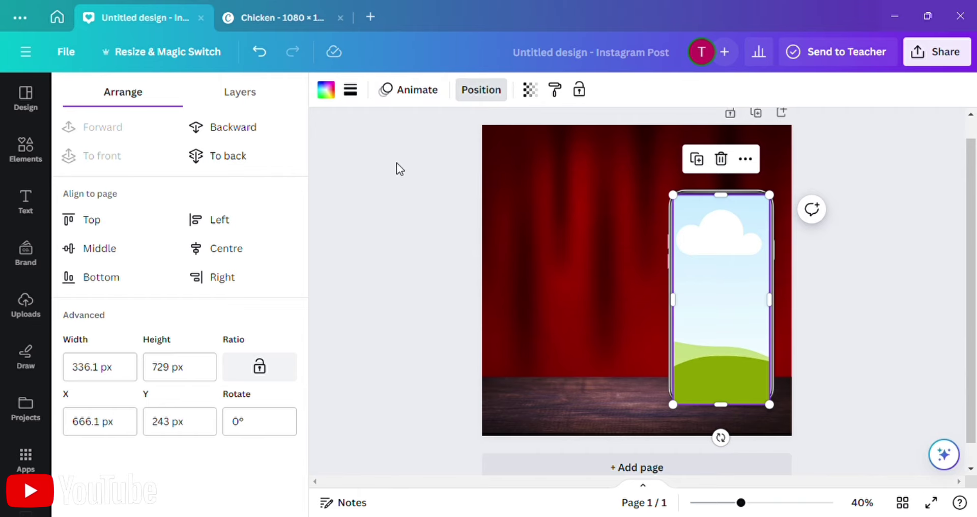
Round the corners of the landscape placeholder so they follow the phone's screen shape.
left_click(350, 90)
left_click_drag(351, 222, 476, 236)
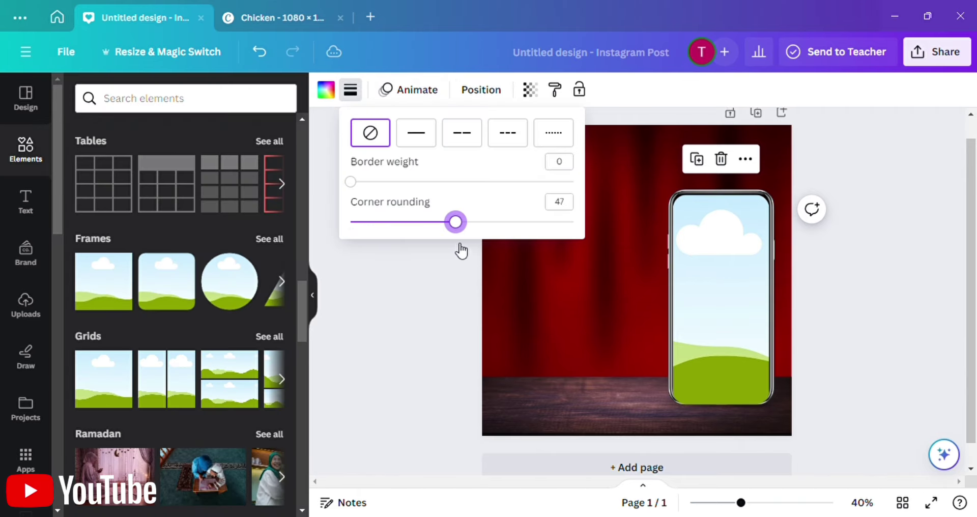
left_click(698, 316)
Fine-tune the placeholder's position and lower edge so it sits exactly inside the phone's bezel.
scroll(697, 316, "up", 5)
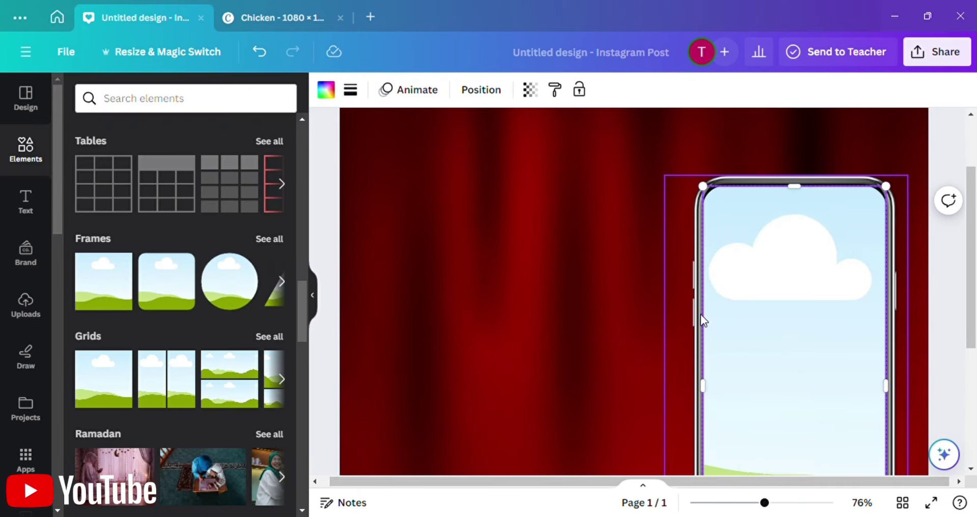
left_click_drag(797, 273, 796, 277)
left_click(910, 217)
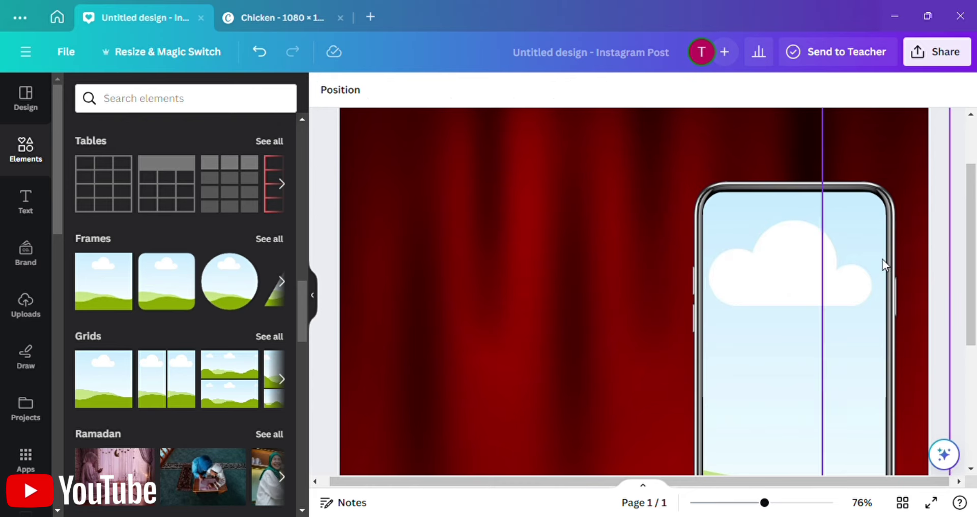
left_click(850, 258)
scroll(849, 258, "down", 3)
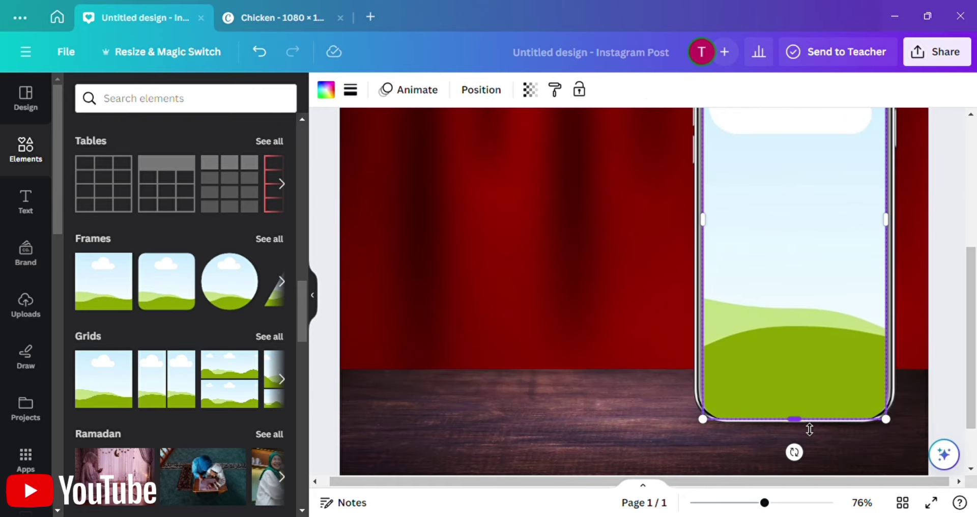
left_click_drag(809, 428, 806, 419)
scroll(806, 421, "down", 3)
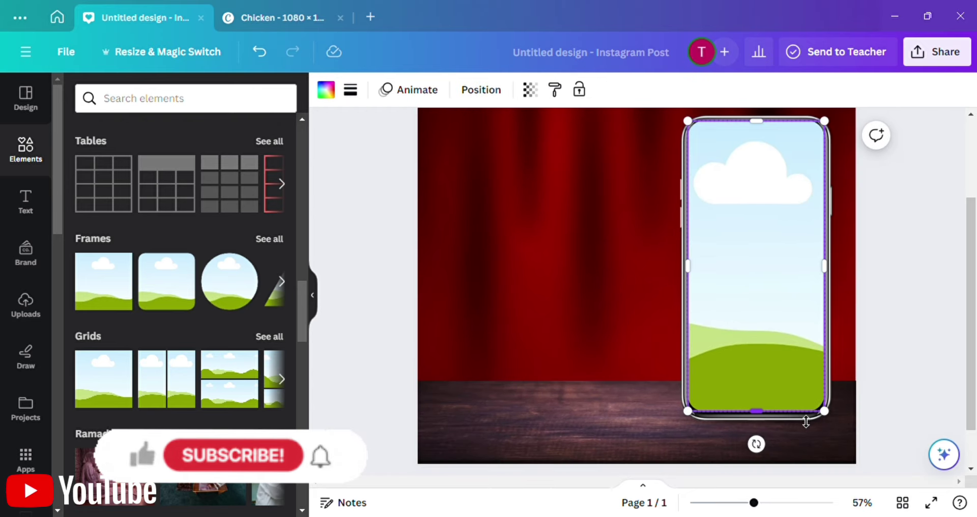
scroll(856, 366, "down", 2)
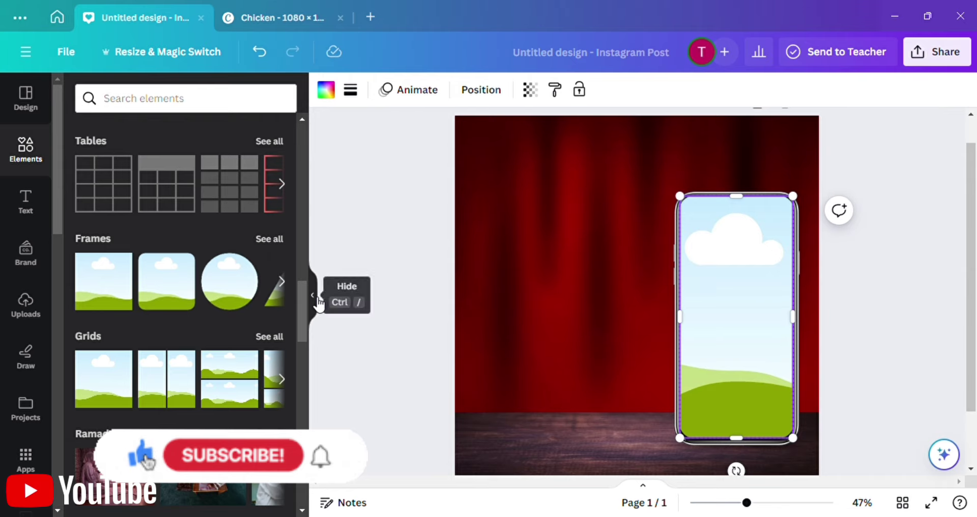
Search the elements for "burger" and add the cut-out photo of the saucy cheeseburger with lettuce to the page.
left_click(313, 295)
left_click(25, 153)
left_click(200, 108)
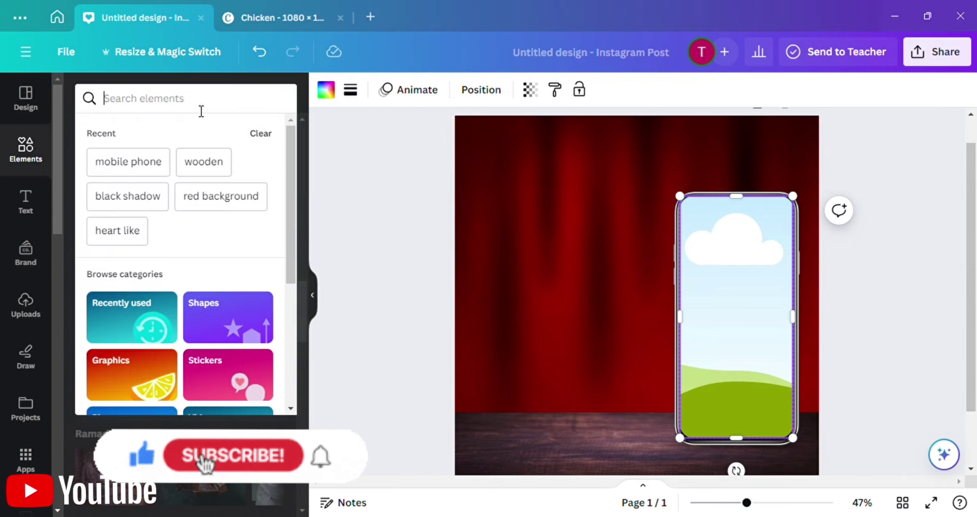
type("burger")
key("Return")
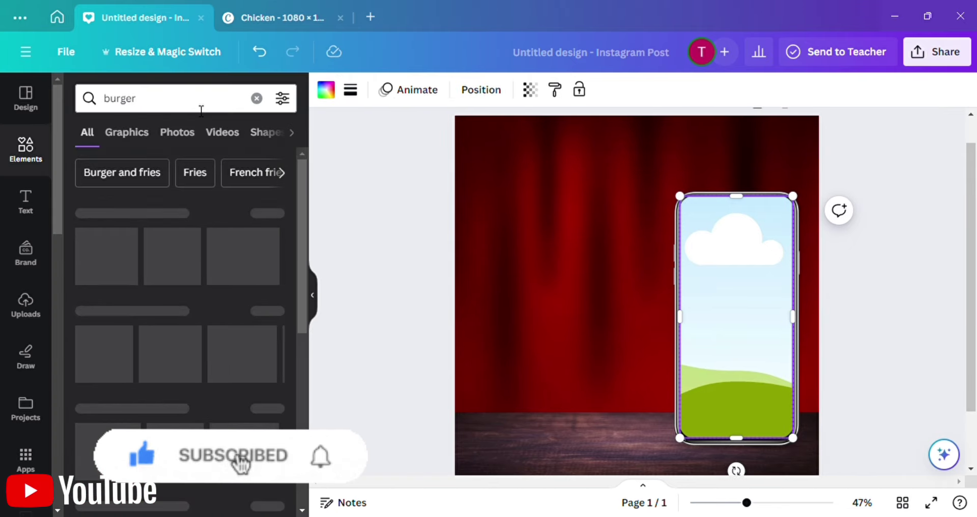
left_click(126, 132)
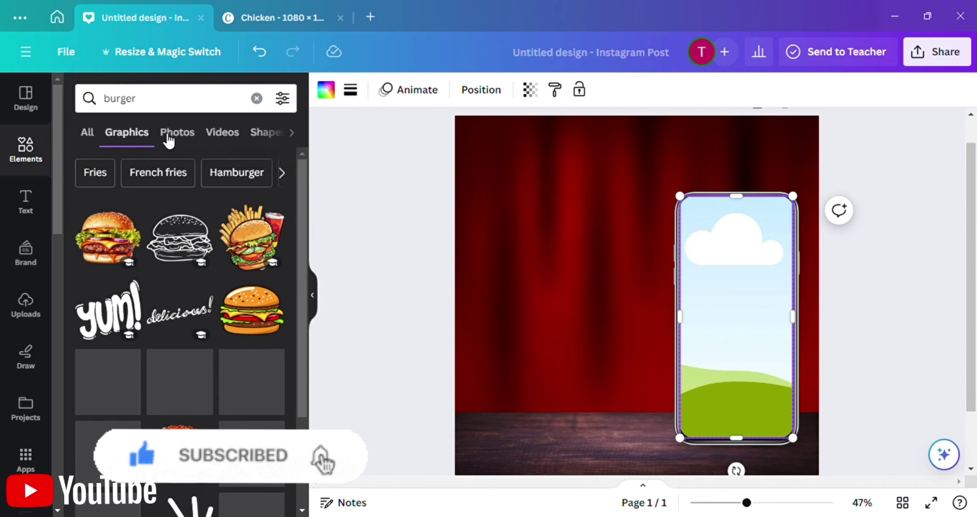
left_click(177, 133)
scroll(273, 395, "down", 3)
left_click(126, 315)
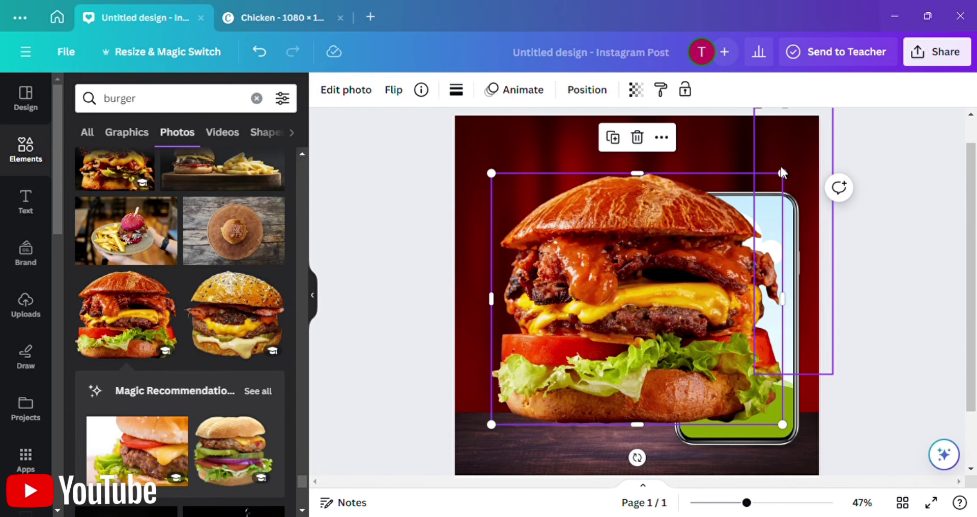
Shrink the burger photo and place it in front of the phone's lower part, its bun resting on the wooden floor.
left_click_drag(782, 173, 741, 211)
left_click_drag(605, 327, 664, 359)
left_click_drag(550, 235, 566, 257)
left_click(841, 301)
left_click(677, 381)
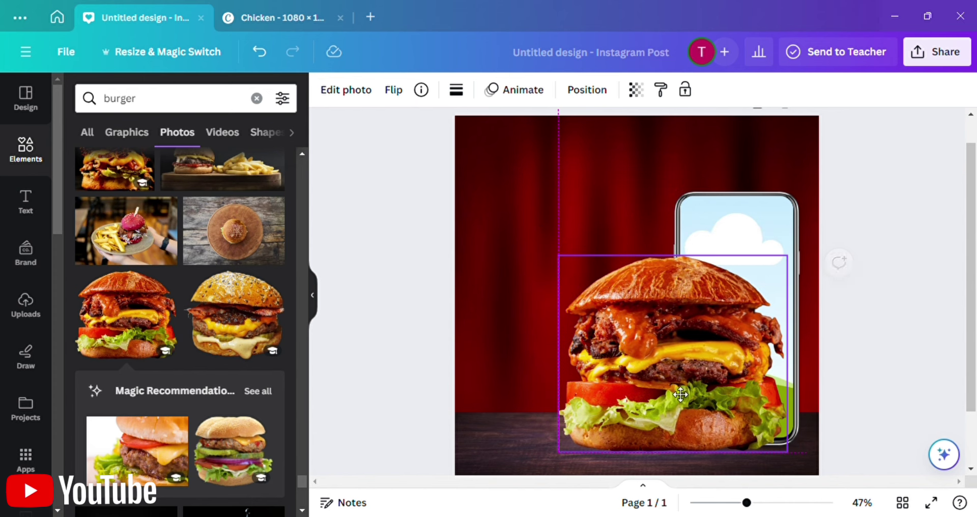
left_click(837, 396)
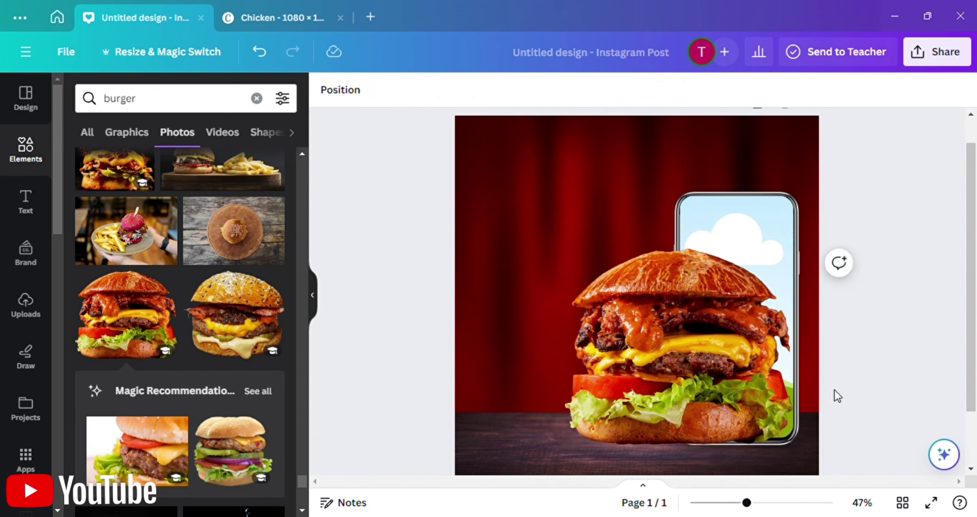
Clear the element search and apply the Belvedere filter to the burger photo.
left_click(260, 100)
left_click(648, 303)
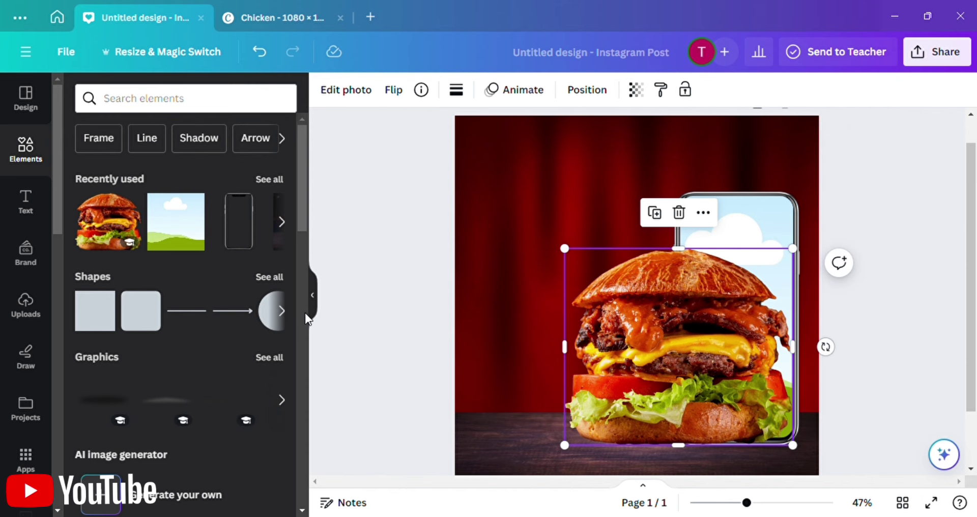
scroll(304, 313, "down", 5)
left_click(311, 296)
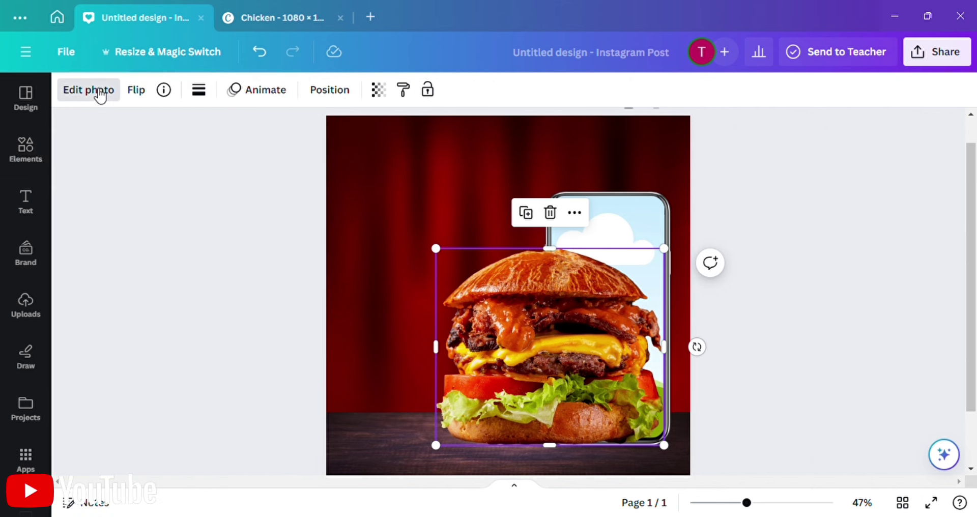
left_click(110, 96)
scroll(190, 387, "down", 2)
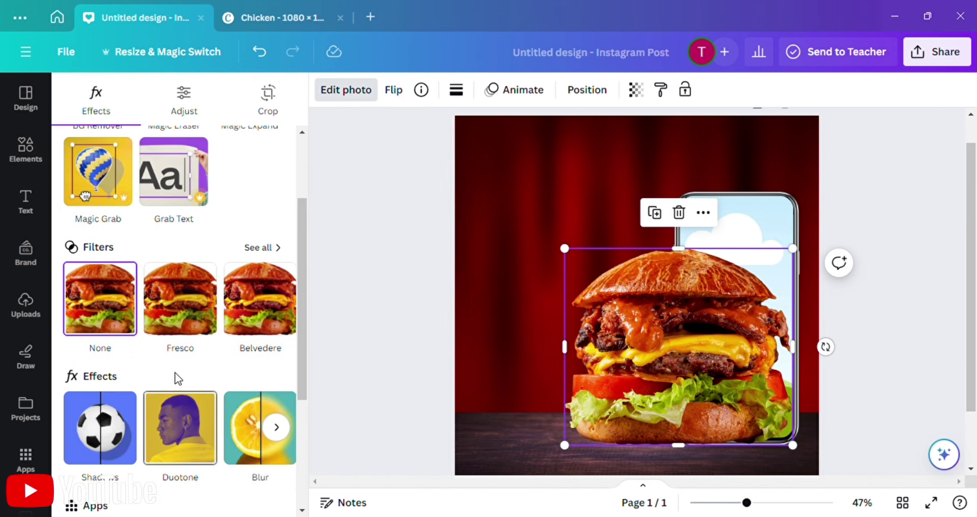
left_click(189, 313)
left_click(270, 324)
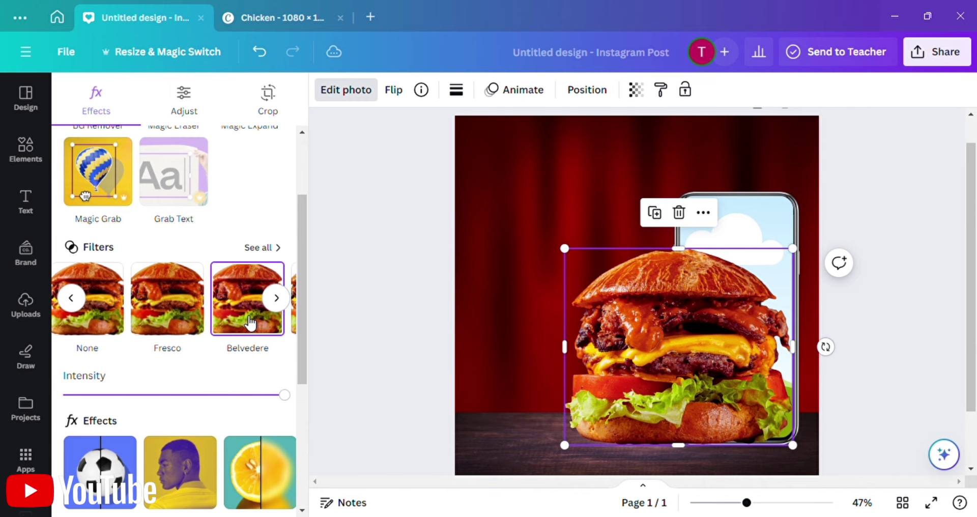
left_click(371, 307)
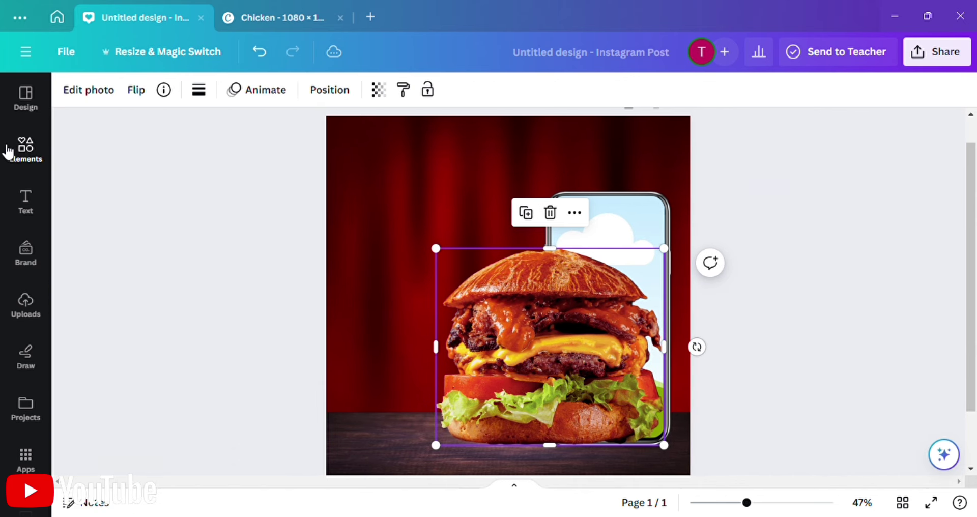
Add the recently used wooden table photo with the green blurred background and enlarge it slightly beyond the page width.
left_click(7, 151)
left_click(177, 102)
left_click(122, 304)
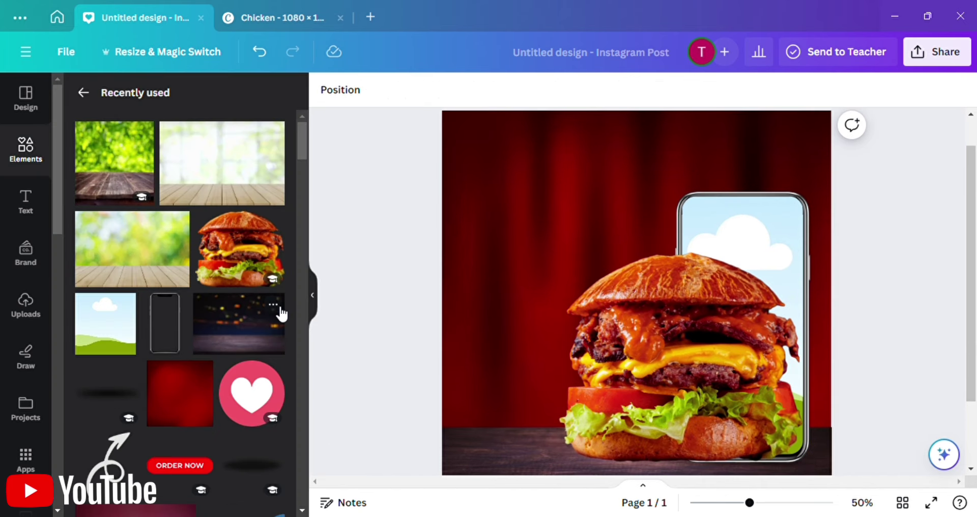
left_click(106, 182)
left_click_drag(490, 462, 411, 512)
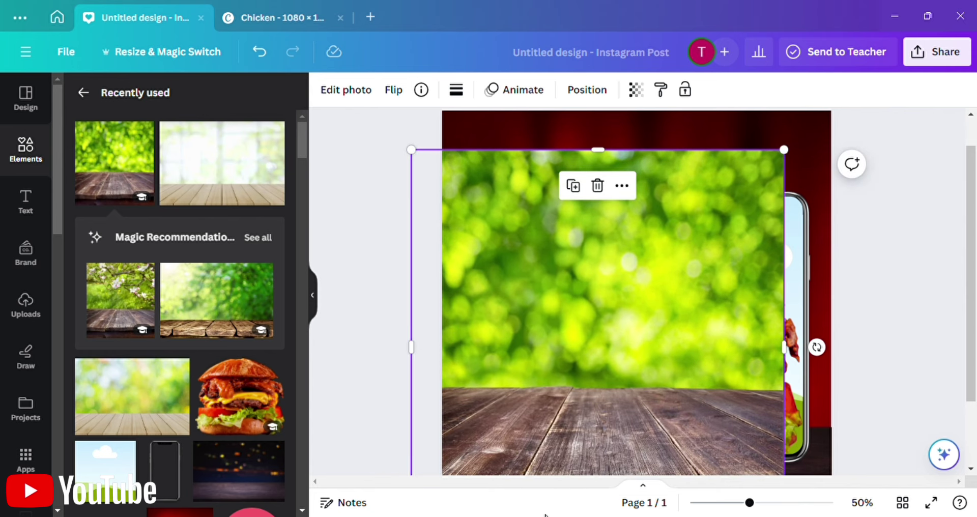
left_click_drag(592, 418, 597, 448)
left_click_drag(789, 179, 836, 130)
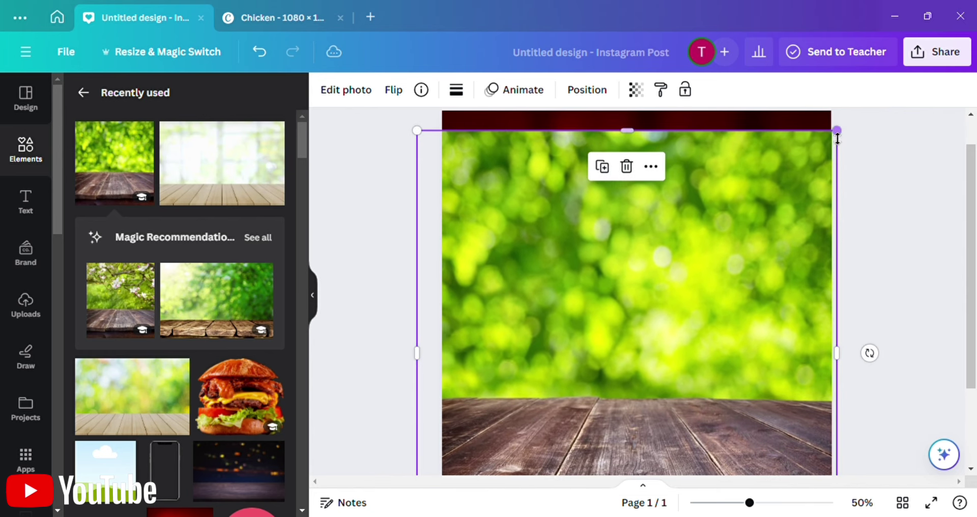
Remove the green background from the wooden table photo, move it aside and delete the old dark wooden floor.
left_click(346, 90)
left_click_drag(588, 244, 868, 187)
left_click(507, 444)
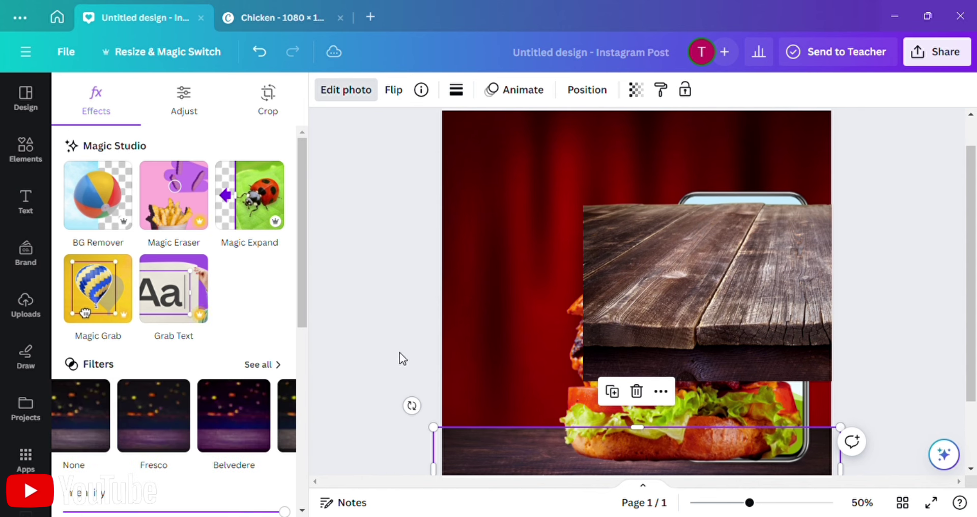
key("Delete")
Move the cut-out wooden table to the bottom of the page, at about X -42 px, Y 788 px.
left_click_drag(685, 305, 529, 516)
left_click(316, 295)
scroll(554, 338, "down", 3)
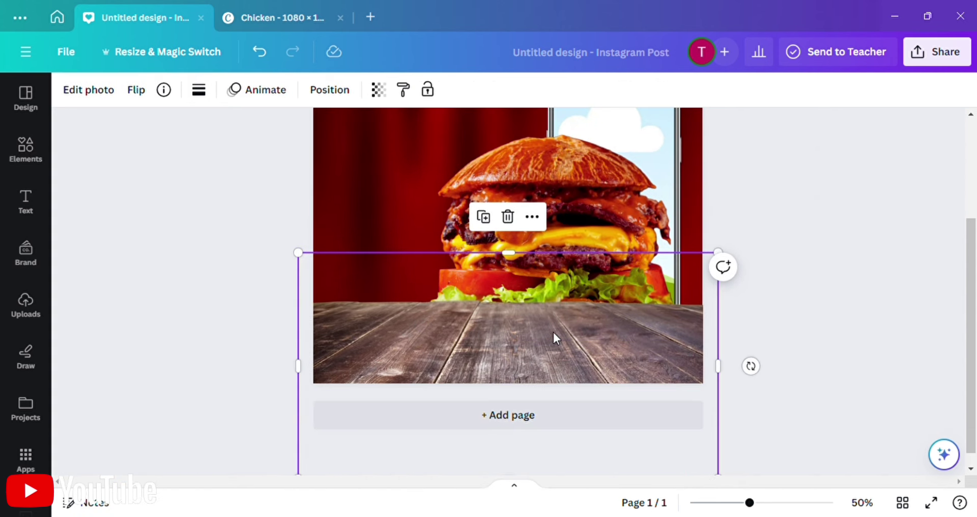
left_click_drag(554, 338, 538, 381)
Send the wooden table backward behind the burger and the phone, and nudge it upward beneath them.
left_click(340, 94)
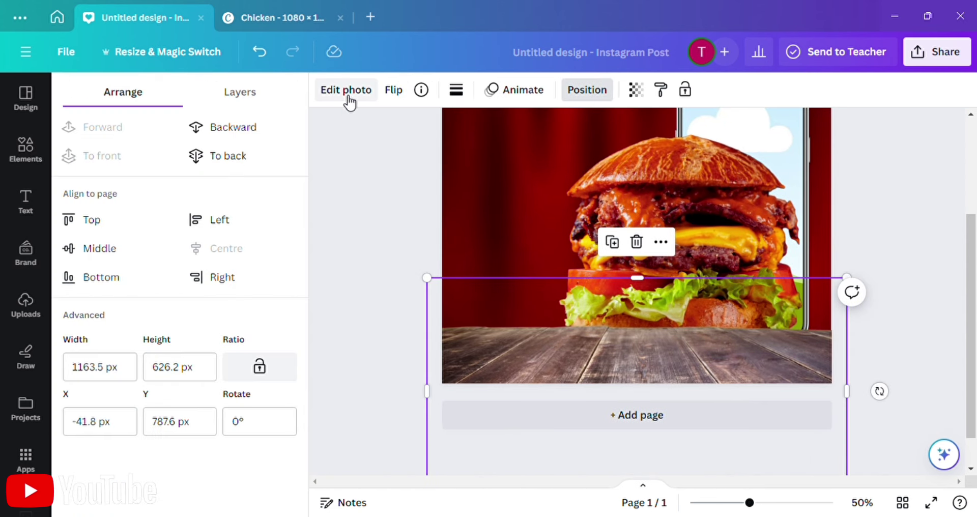
left_click(268, 127)
left_click_drag(515, 321, 508, 313)
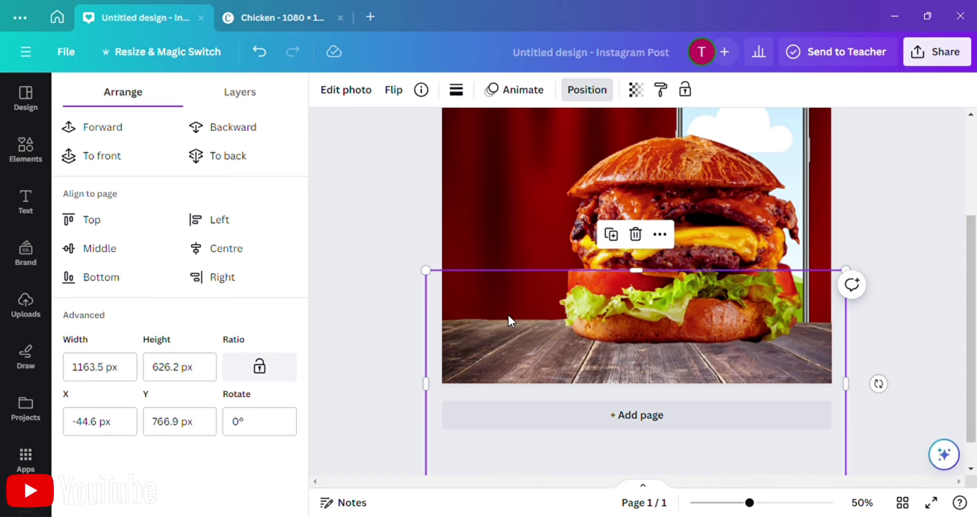
left_click(258, 129)
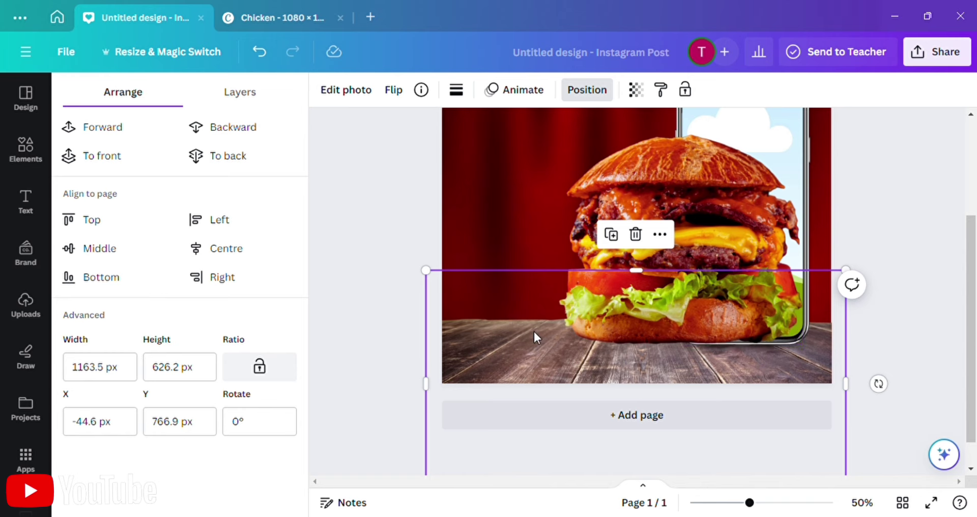
left_click_drag(519, 346, 526, 338)
Apply the Fresco filter to the wooden table photo.
left_click(346, 91)
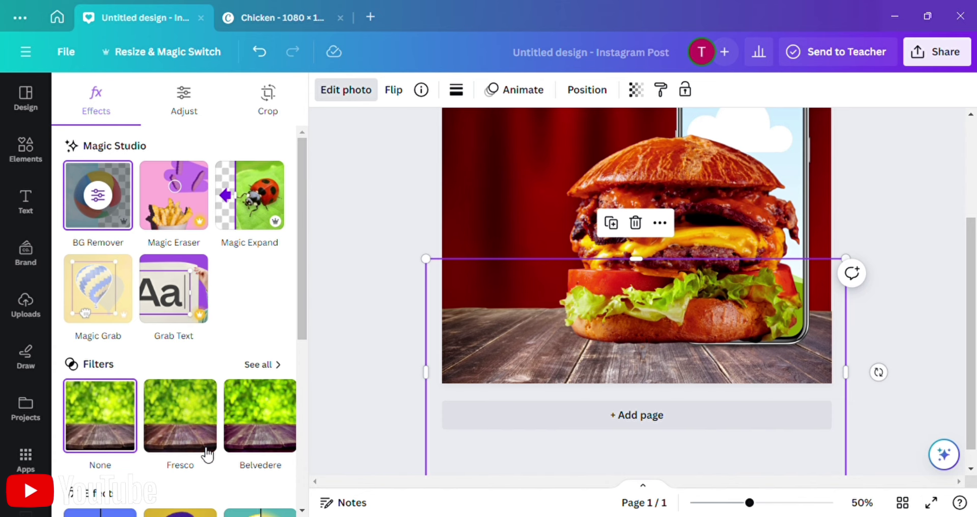
left_click(206, 452)
left_click(269, 365)
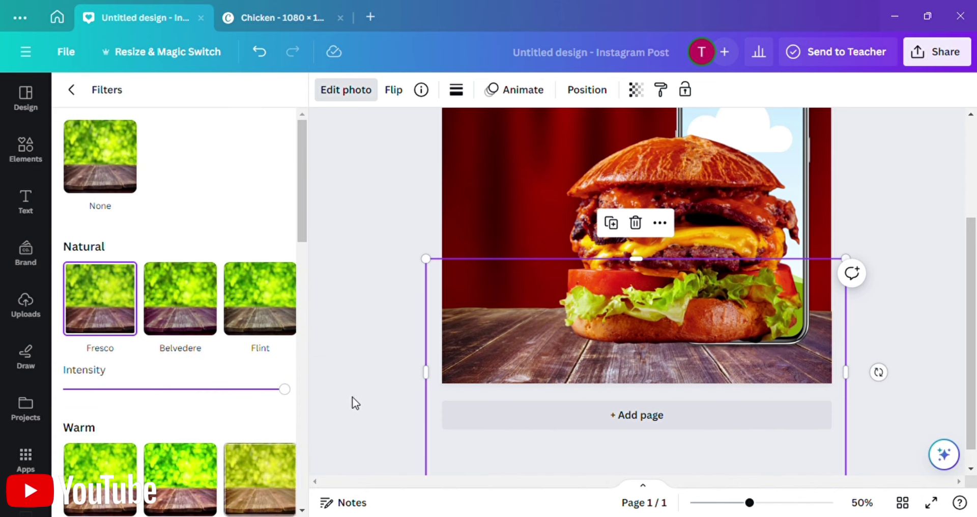
key("Escape")
Search the elements library for "black shadow" and show only graphics.
left_click(25, 150)
left_click(84, 93)
left_click(156, 100)
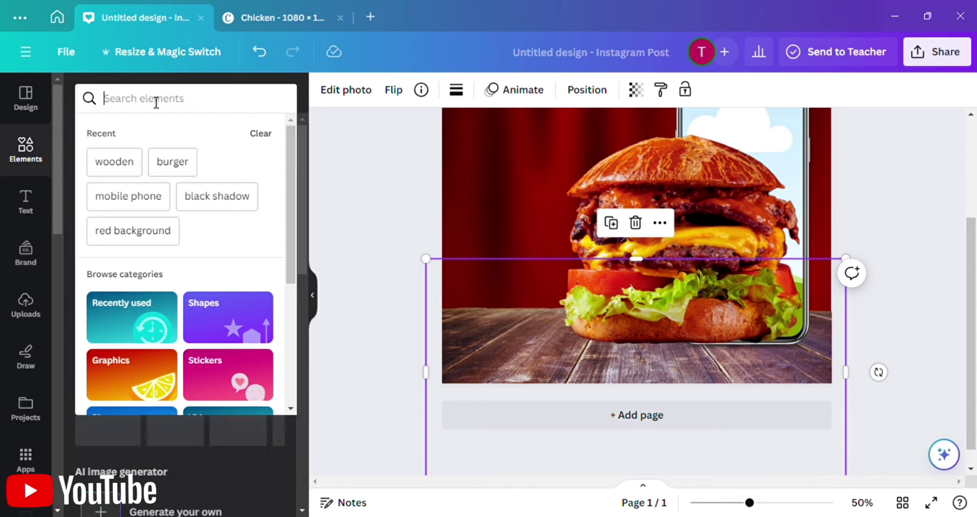
type("black sg")
key("BackSpace")
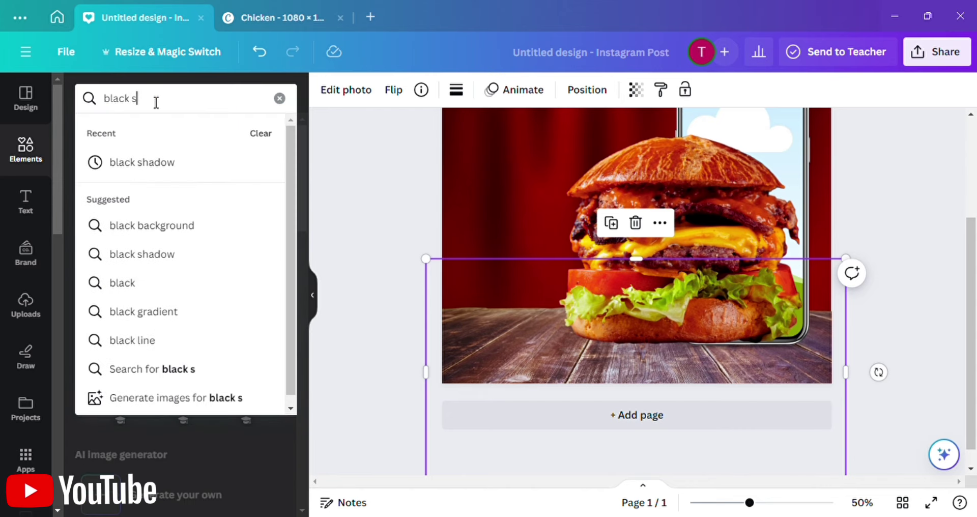
type("ha")
left_click(167, 169)
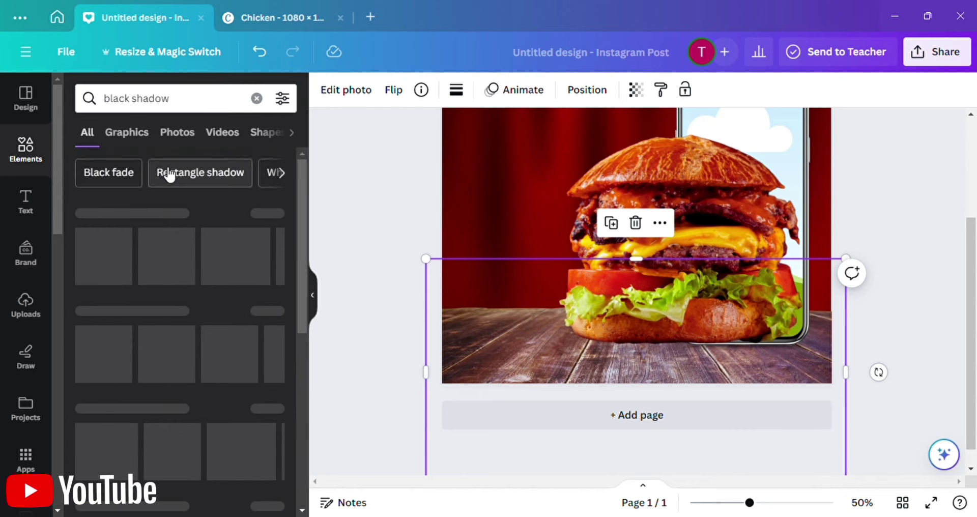
left_click(130, 139)
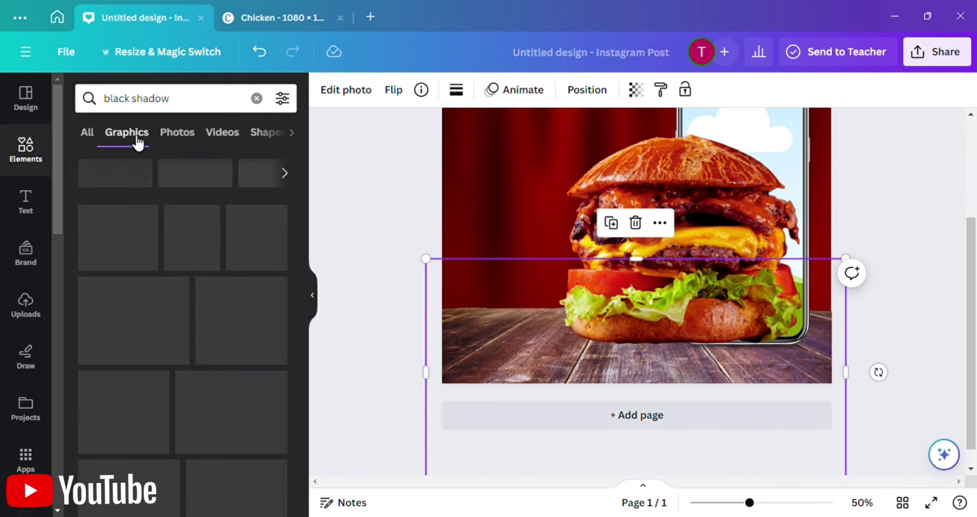
Place the thin black shadow graphic behind the burger's base at about X 196 px, Y 931 px.
scroll(244, 404, "down", 3)
scroll(245, 406, "down", 3)
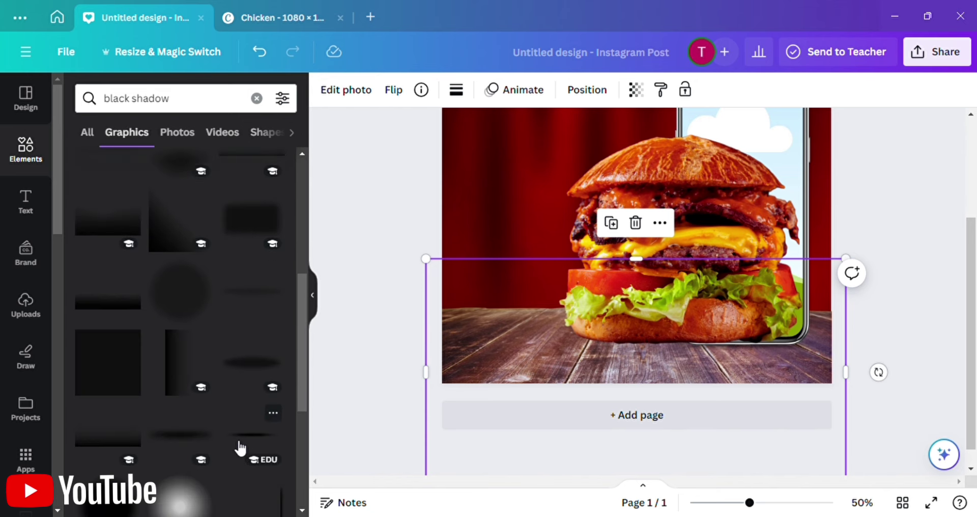
left_click_drag(249, 445, 744, 375)
left_click(587, 92)
left_click(233, 127)
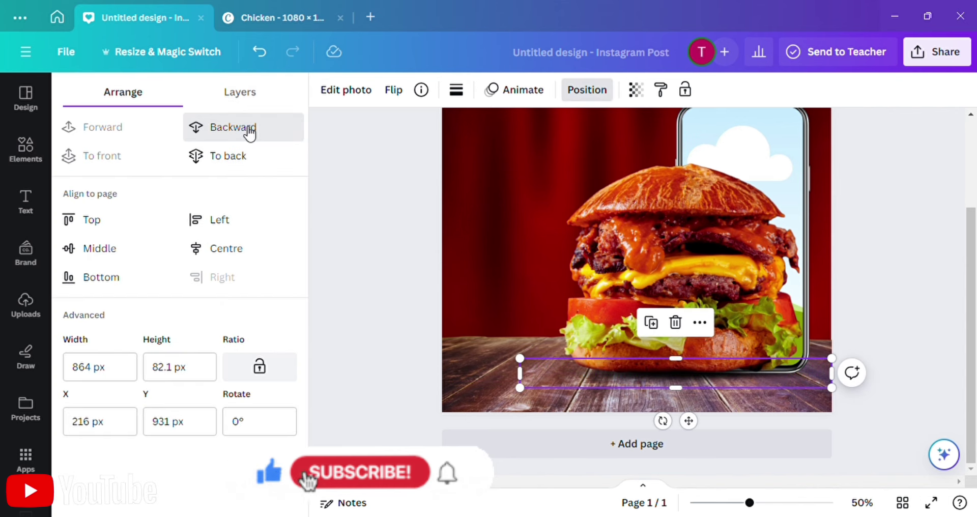
left_click_drag(698, 433, 691, 431)
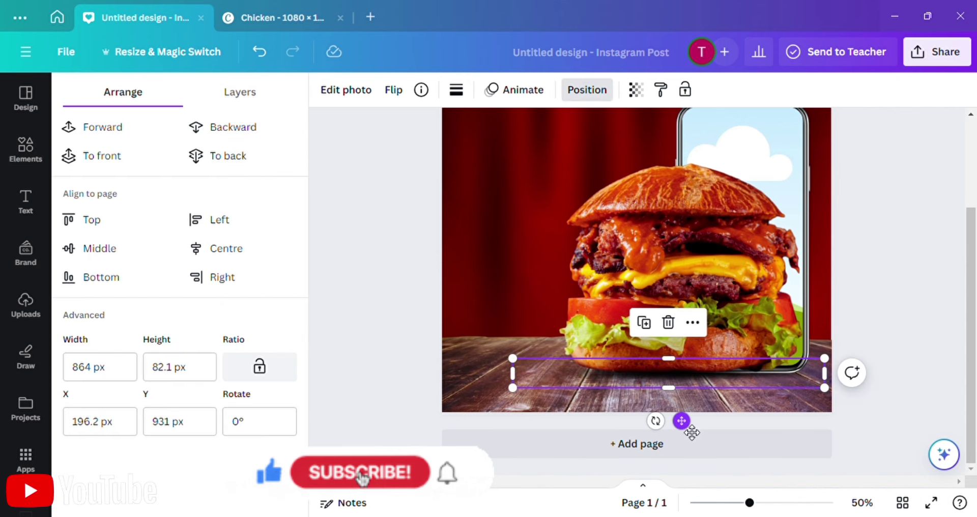
left_click(273, 126)
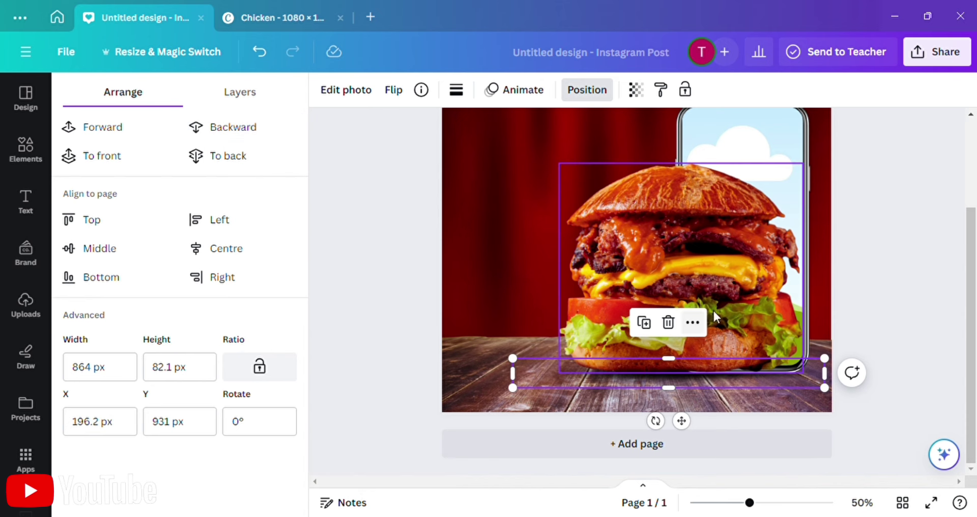
Lower the shadow beneath the burger slightly and move the burger down onto it, at about X 325 px, Y 420 px.
left_click_drag(713, 309, 659, 321)
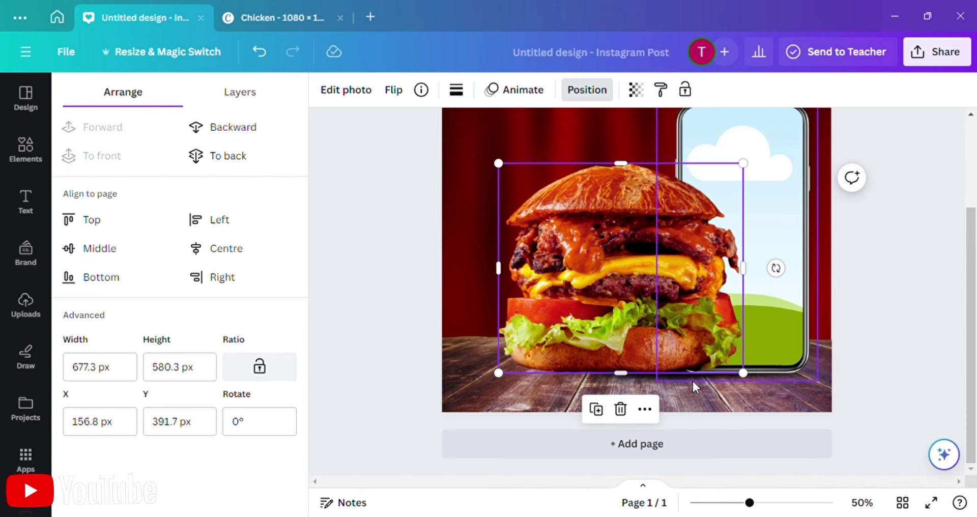
left_click_drag(686, 381, 702, 397)
left_click_drag(616, 290, 680, 298)
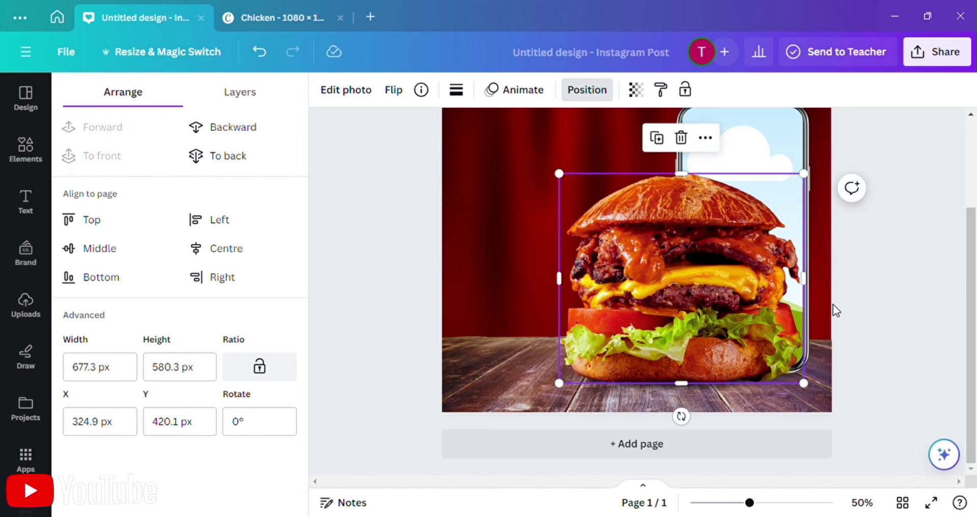
left_click(862, 299)
Try a rotated black fade graphic across the lower part of the page, and delete it.
scroll(159, 319, "up", 5)
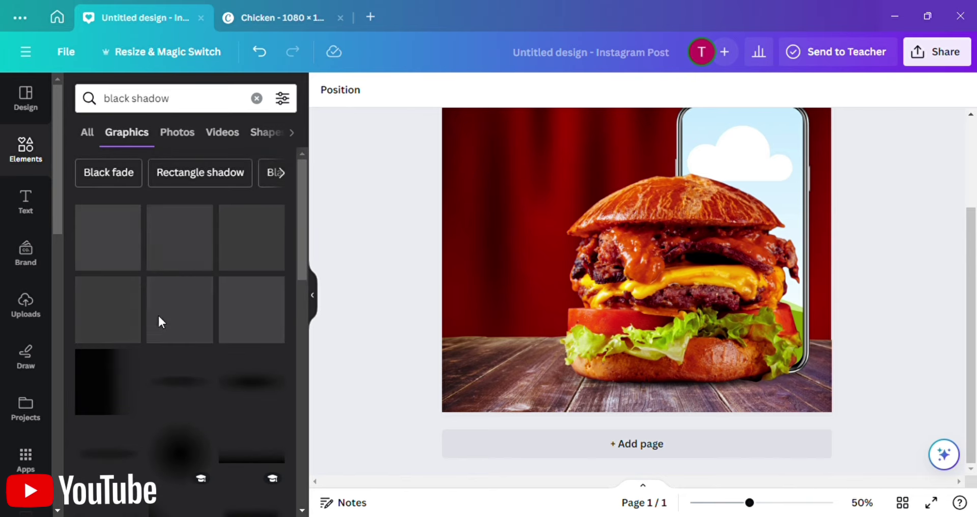
left_click(117, 315)
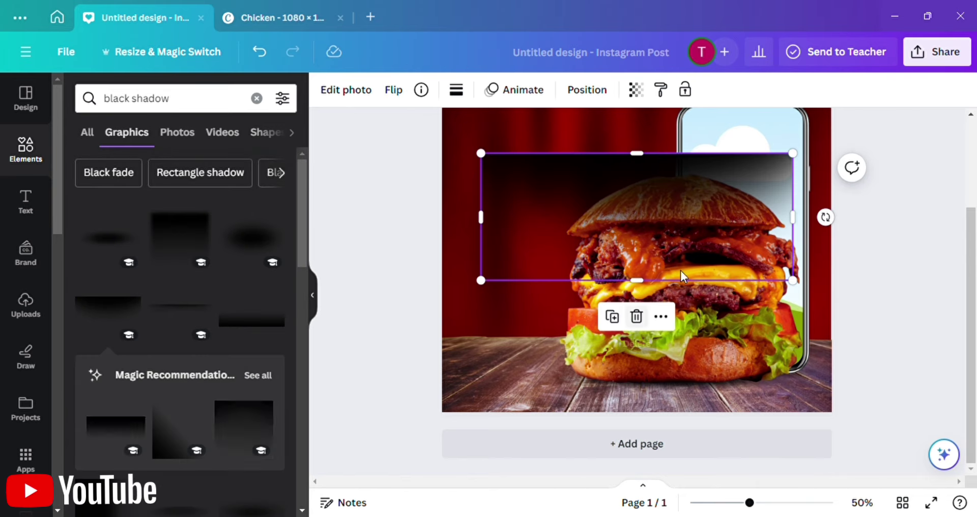
left_click_drag(824, 217, 503, 392)
left_click_drag(736, 330, 850, 266)
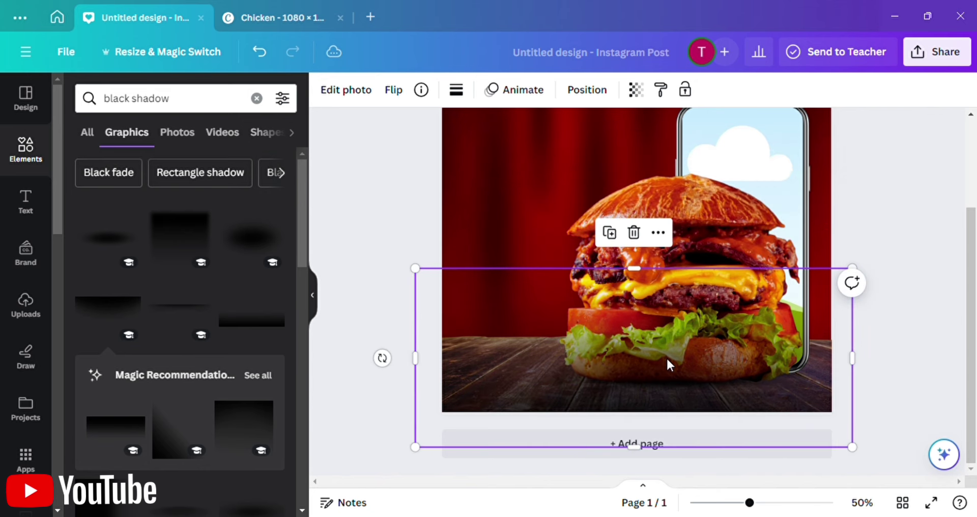
left_click_drag(666, 364, 543, 408)
key("Delete")
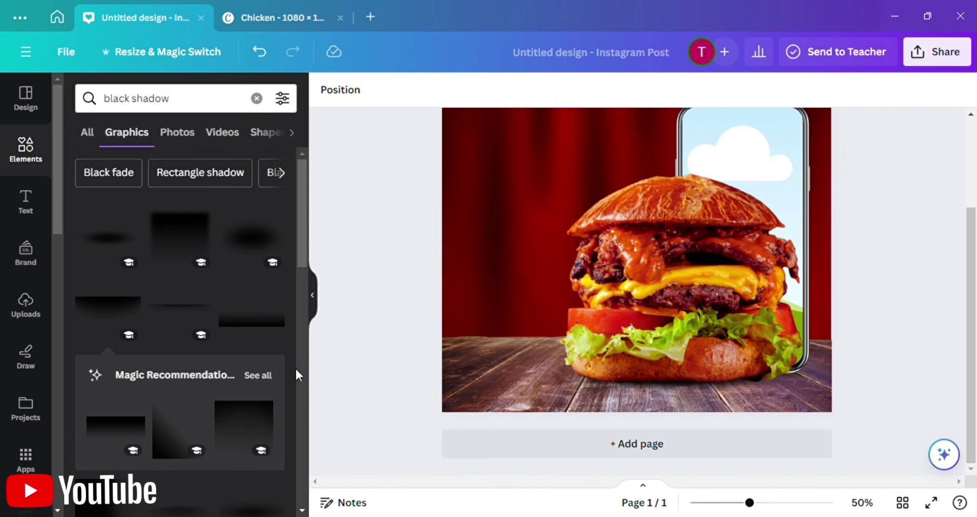
Add the bottom-edge black gradient graphic over the wooden table, enlarge it to about 1200 × 600 px, and send it behind the burger.
left_click(264, 333)
left_click_drag(631, 240, 518, 398)
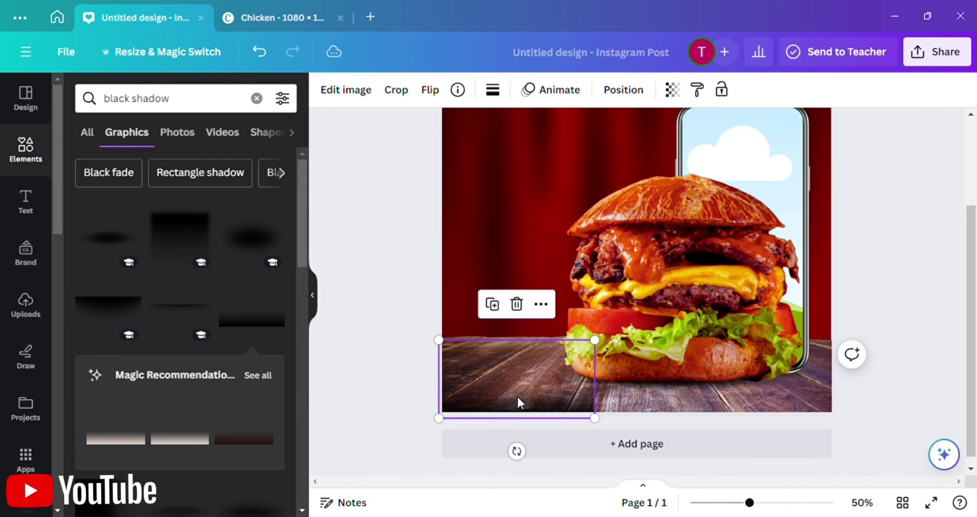
left_click_drag(603, 351, 774, 4)
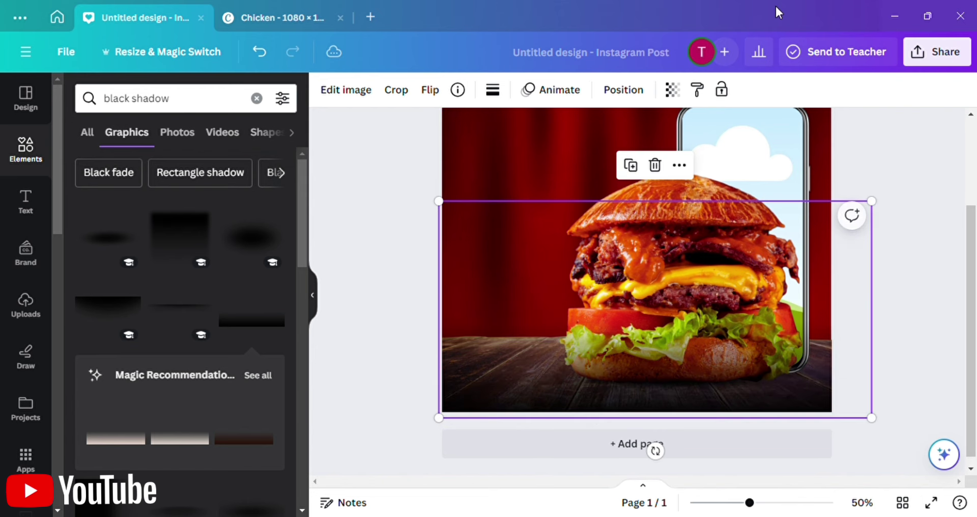
left_click(622, 92)
left_click(252, 136)
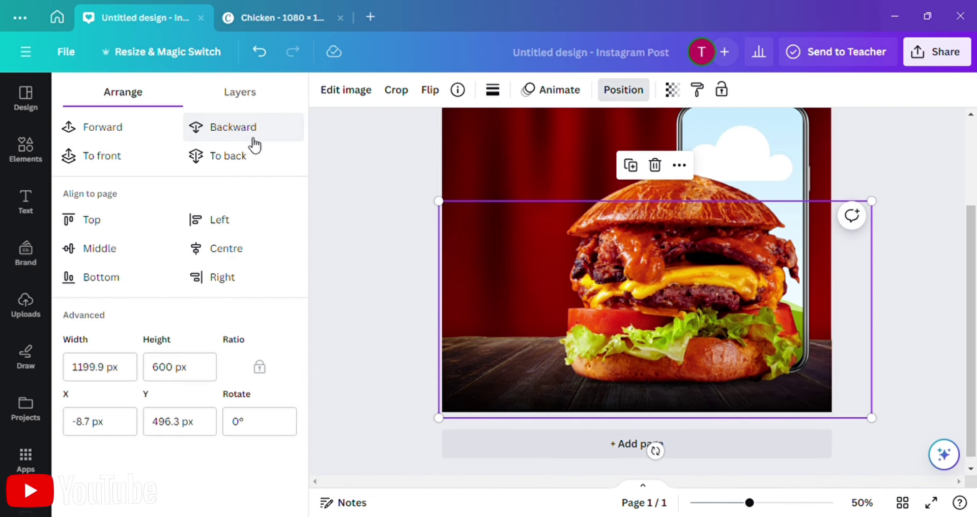
left_click(252, 136)
left_click(380, 245)
left_click(380, 246)
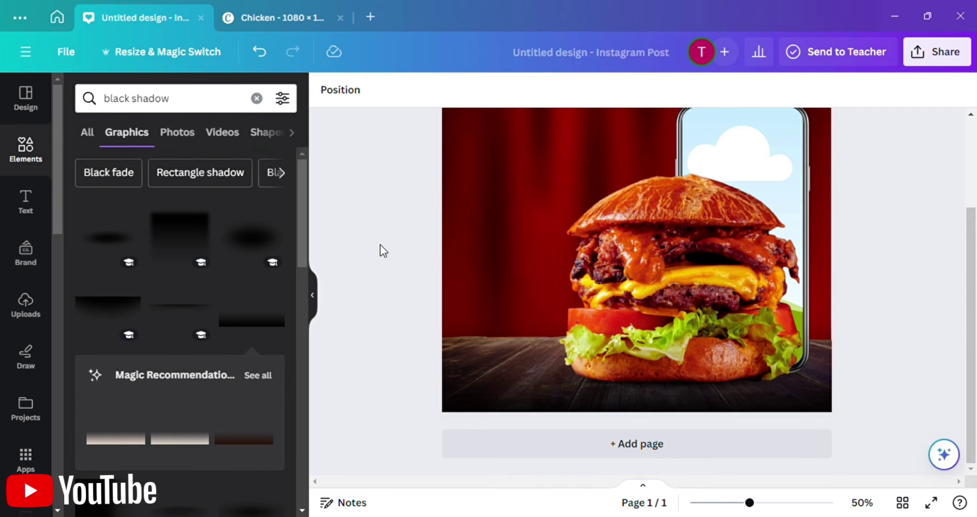
Insert the recently used fiery smoke photo on black and fill the phone mockup's screen with it.
left_click(312, 295)
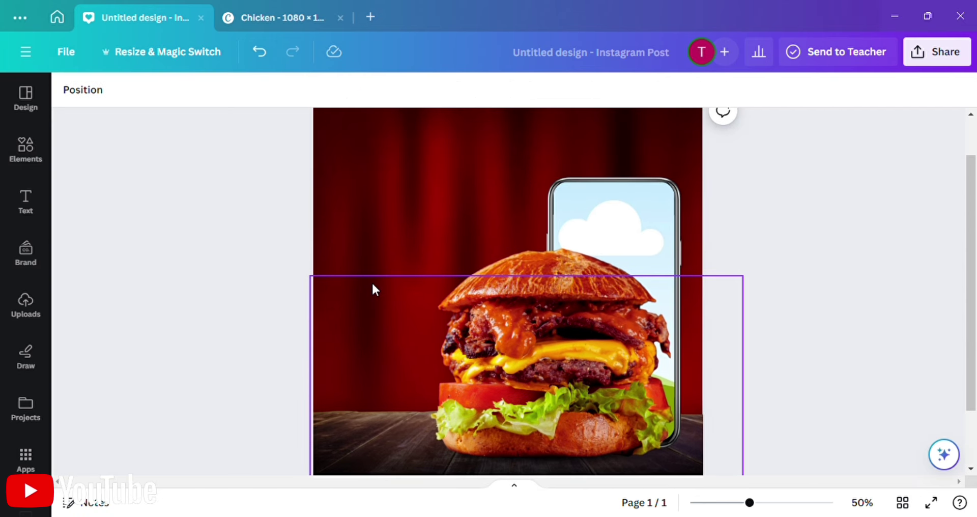
left_click(45, 158)
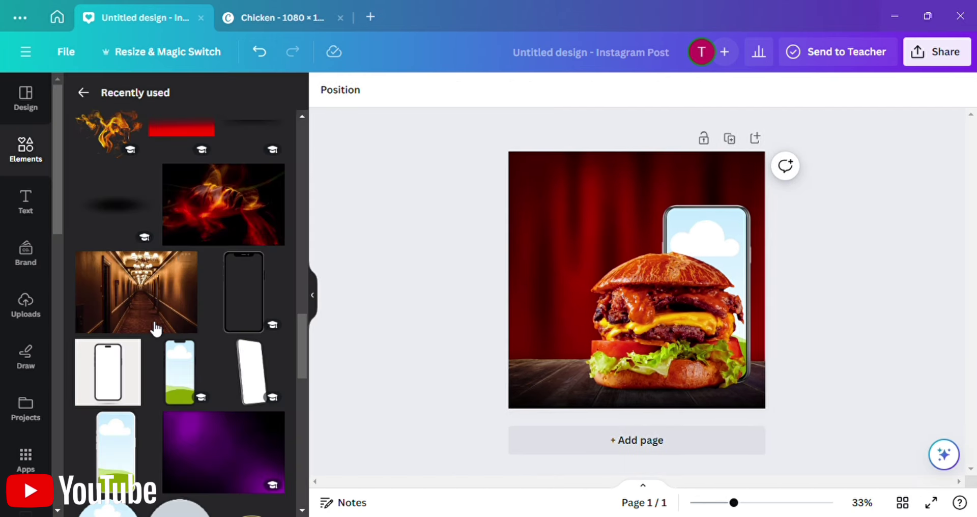
scroll(152, 327, "up", 3)
left_click(170, 326)
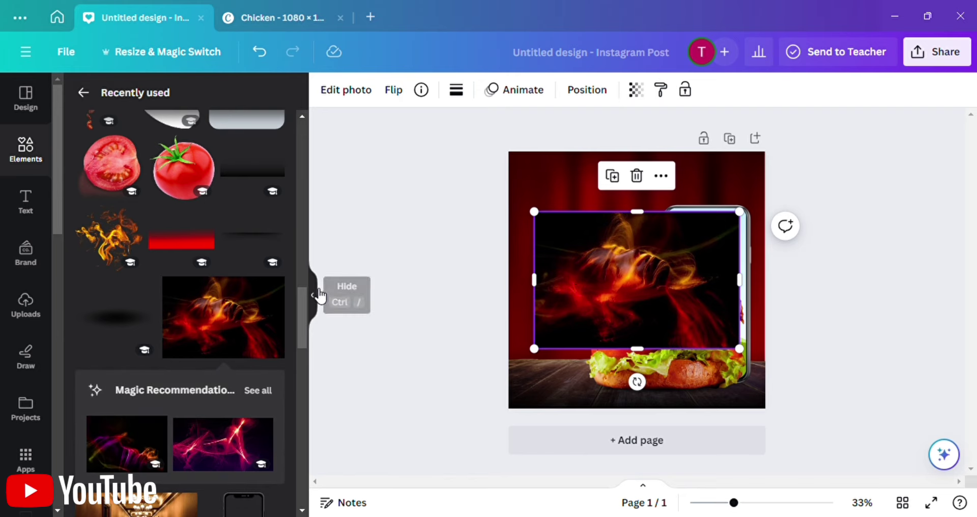
left_click(312, 295)
left_click_drag(525, 269, 564, 233)
Resize and reposition the fiery smoke photo within the phone screen's crop so the flames show above the burger.
double_click(565, 229)
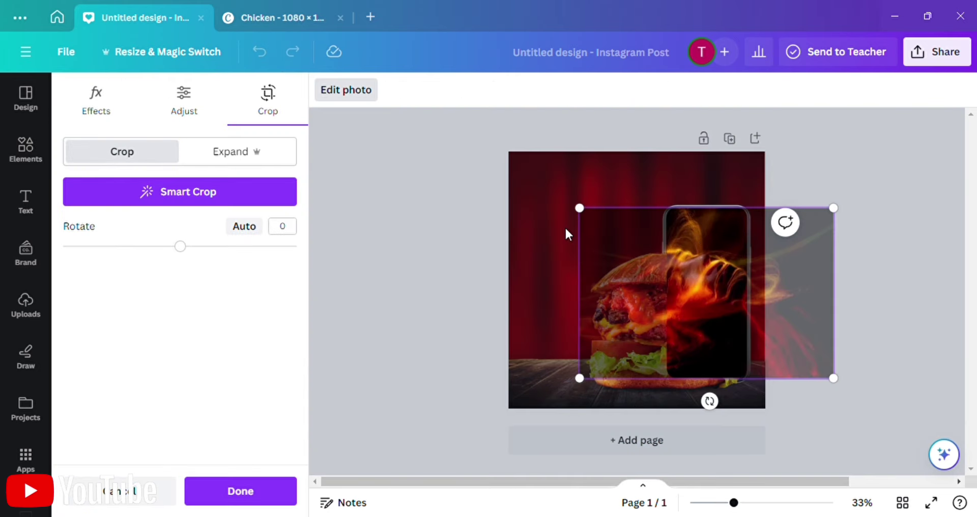
left_click_drag(649, 236, 558, 192)
left_click_drag(664, 246, 675, 247)
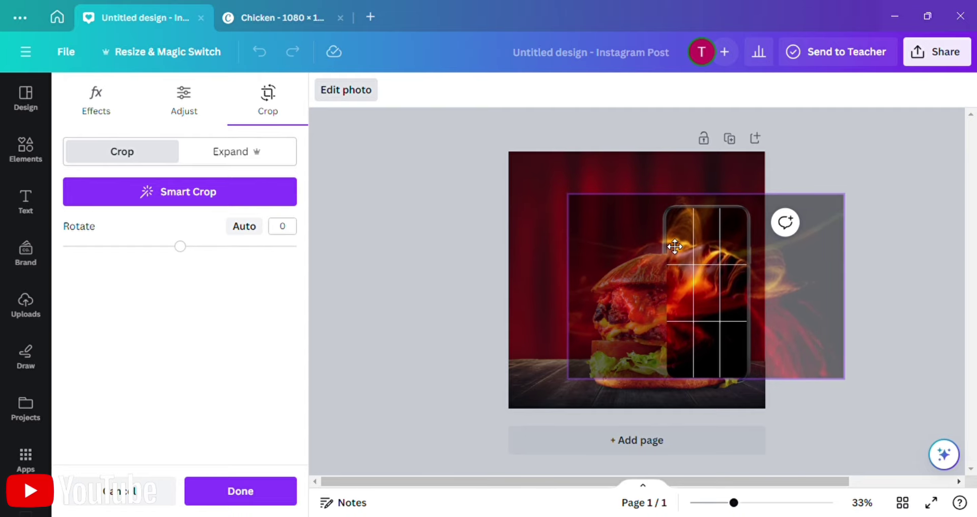
left_click(853, 322)
double_click(595, 238)
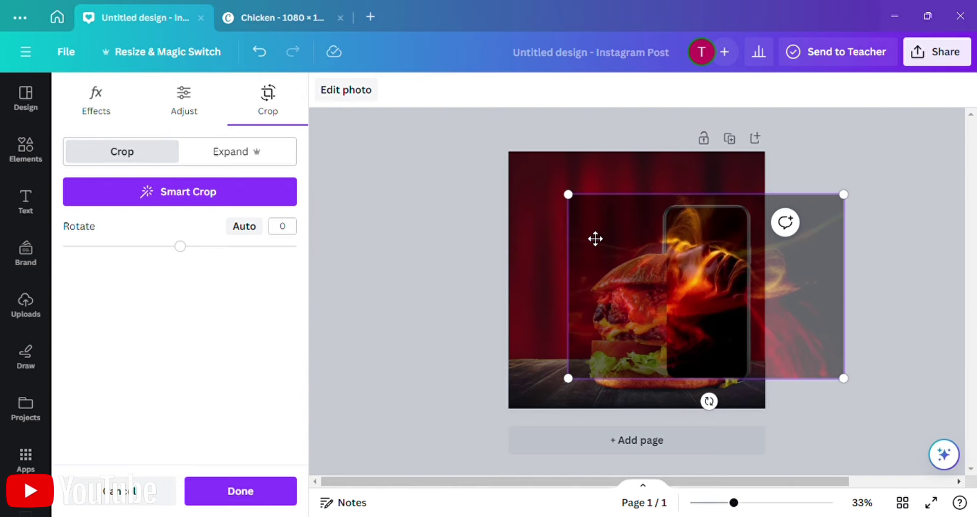
left_click_drag(584, 208, 587, 227)
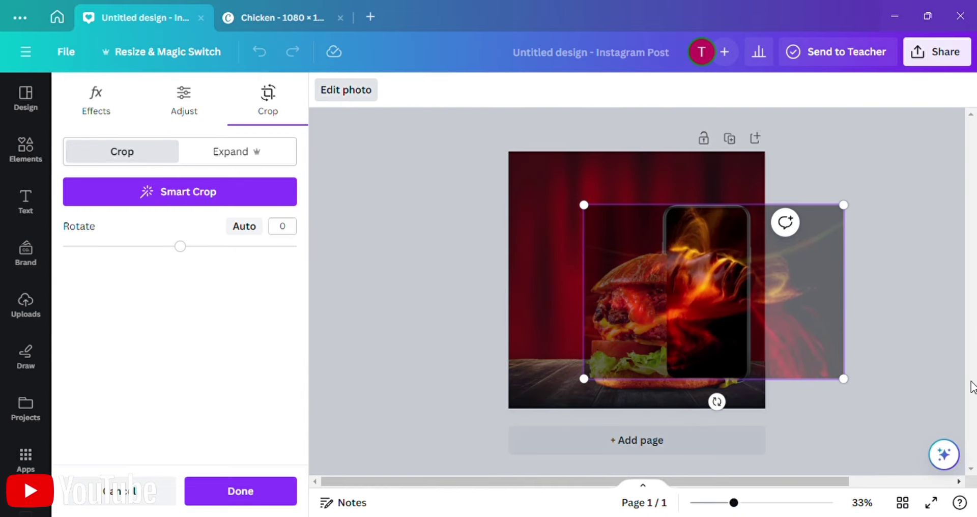
left_click(939, 376)
left_click(860, 380)
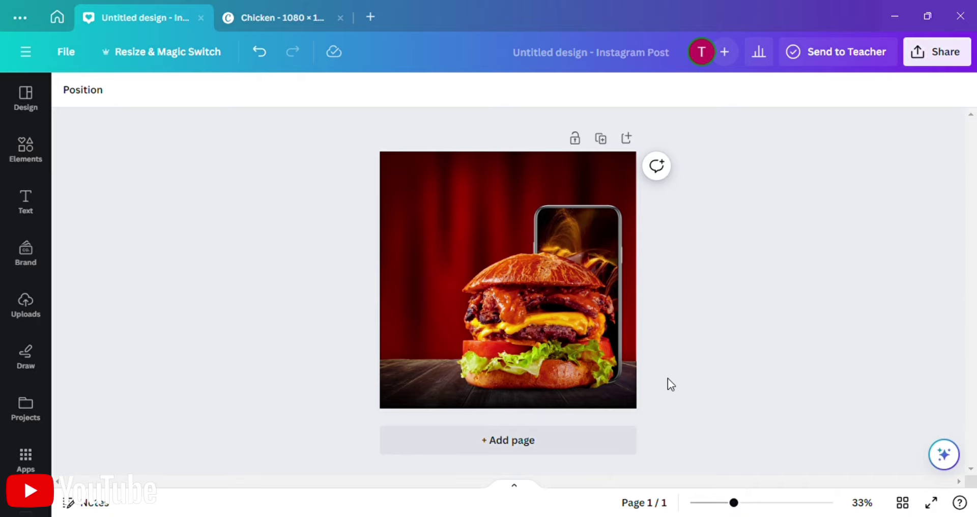
Search the elements library for "Red gradient" and show all matching graphics.
left_click(32, 153)
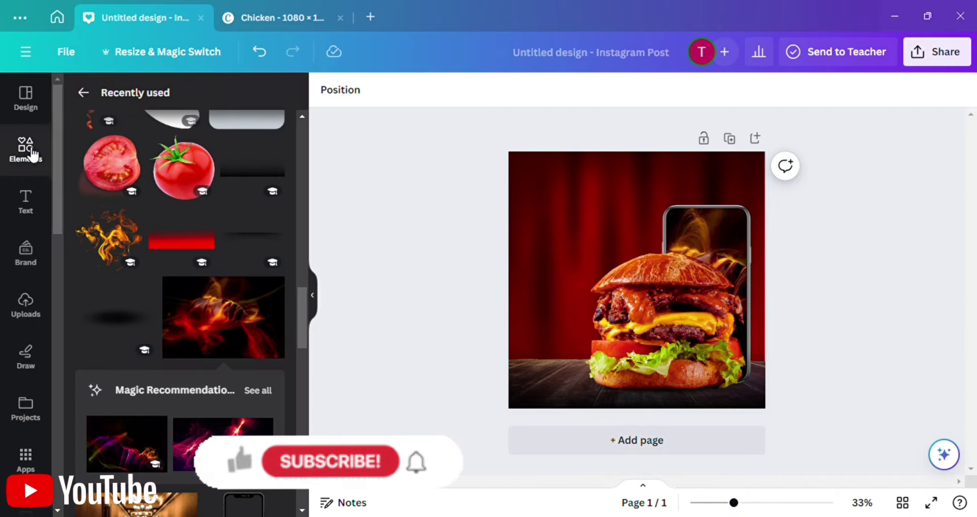
left_click(83, 92)
left_click(146, 102)
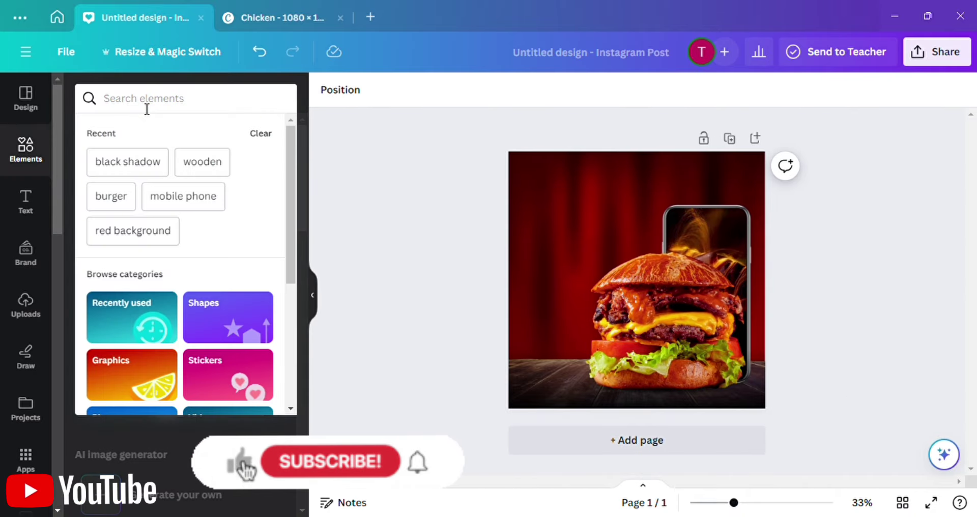
type("red")
left_click(142, 188)
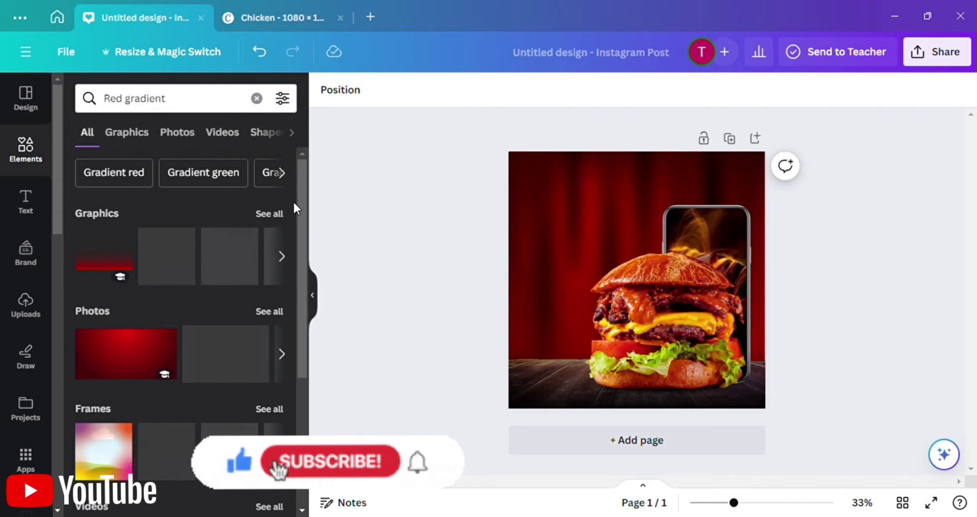
left_click(266, 212)
scroll(203, 359, "down", 1)
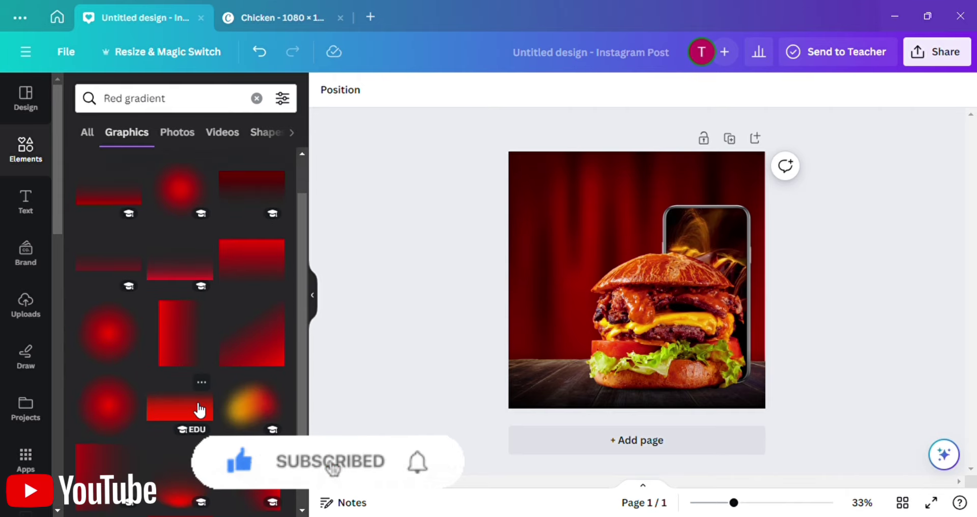
Add the bottom-heavy red gradient graphic and enlarge it to about 1421 × 686 px, at about X -263 px, Y 258 px.
left_click(197, 407)
left_click_drag(629, 264, 610, 308)
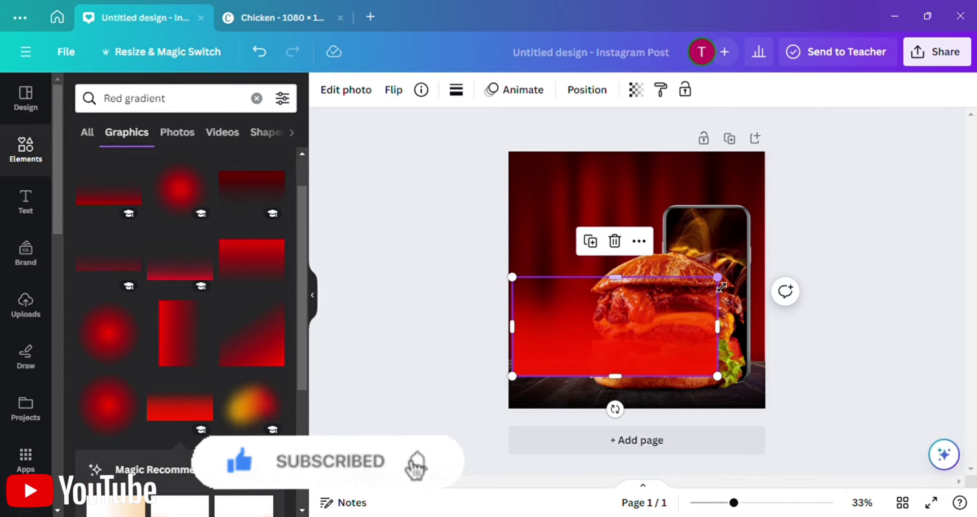
left_click_drag(720, 275, 849, 213)
left_click_drag(691, 241, 634, 239)
Send the red gradient to the back, behind the burger, phone and table, and enlarge it further over the curtain.
left_click(596, 97)
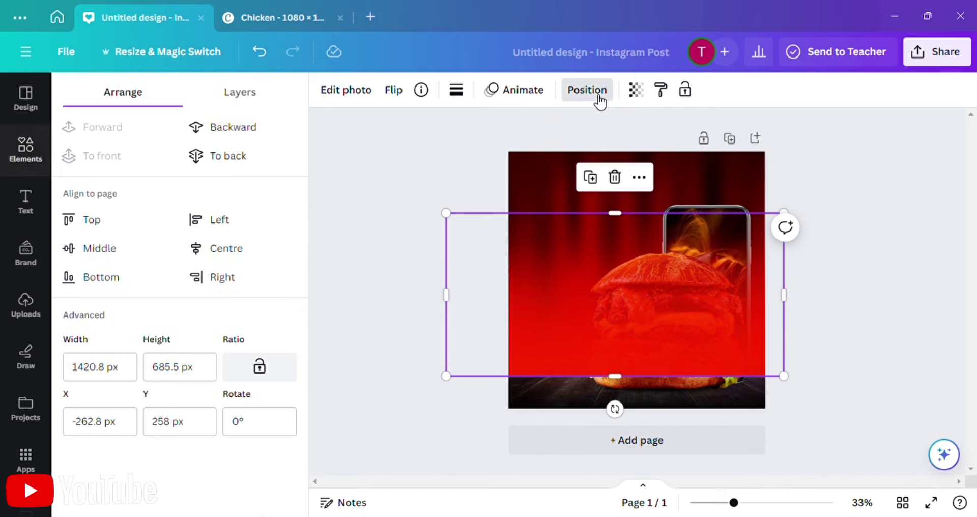
left_click(242, 168)
left_click_drag(447, 214, 409, 193)
left_click(373, 180)
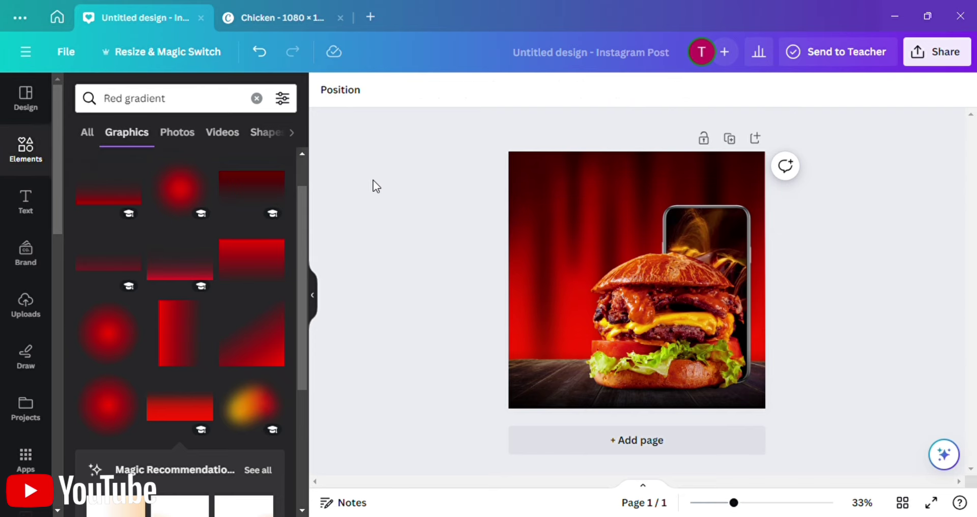
Search the graphics in the elements library for "fire".
left_click(208, 102)
key("ctrl+a")
key("BackSpace")
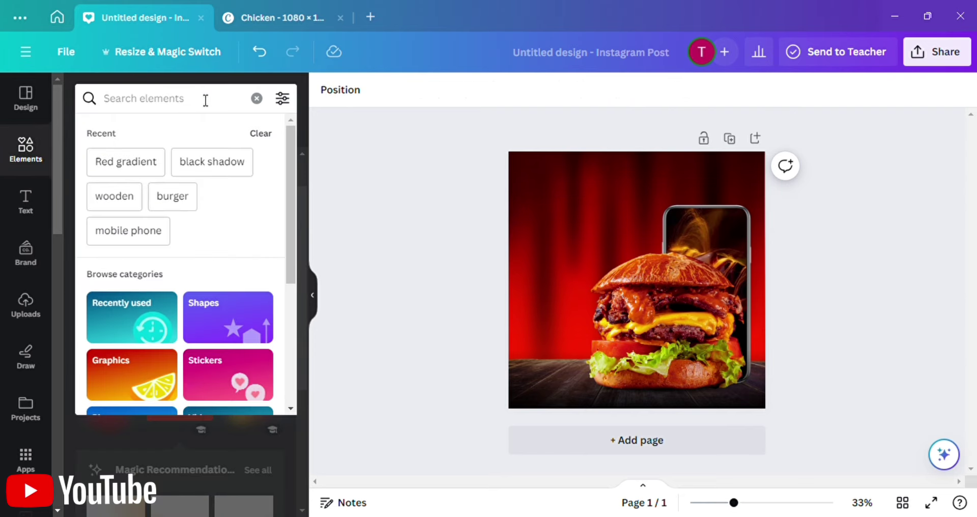
type("fire")
key("Return")
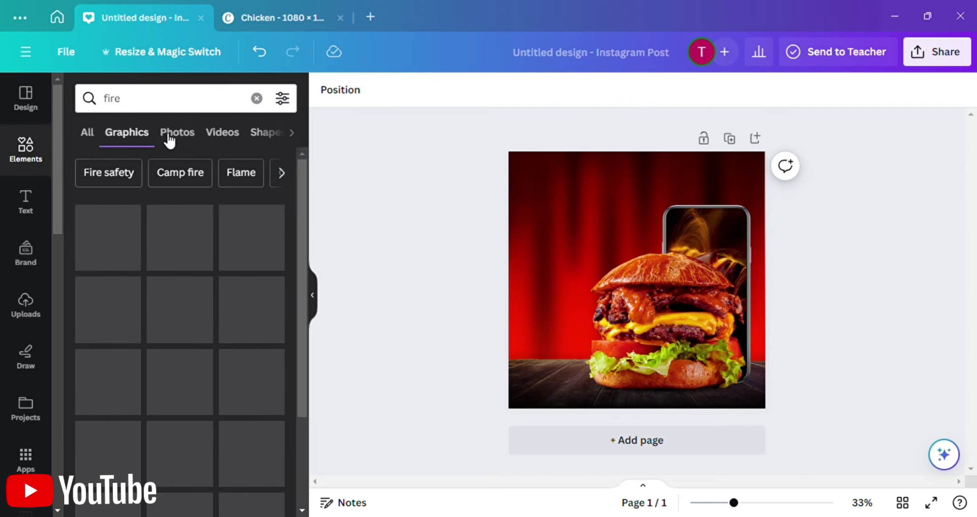
Add the swirling fire photo from the "fire" photo results over the design's lower left and crop its bottom to about 603 px tall.
left_click(170, 138)
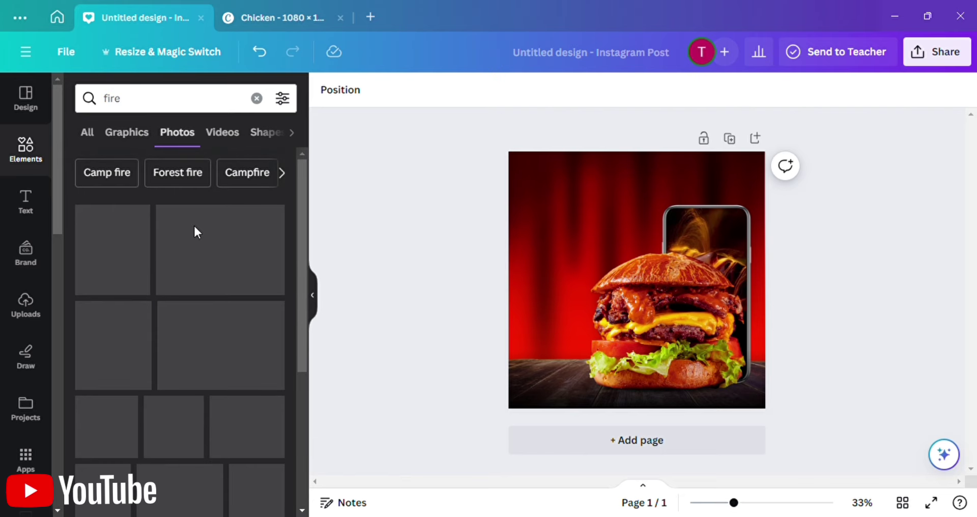
left_click(126, 254)
left_click_drag(611, 332, 592, 381)
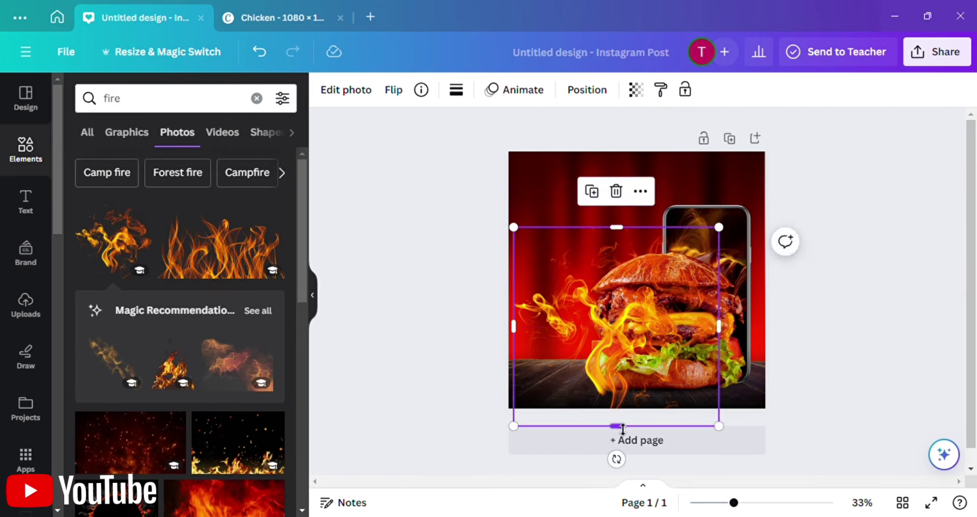
left_click_drag(622, 429, 631, 374)
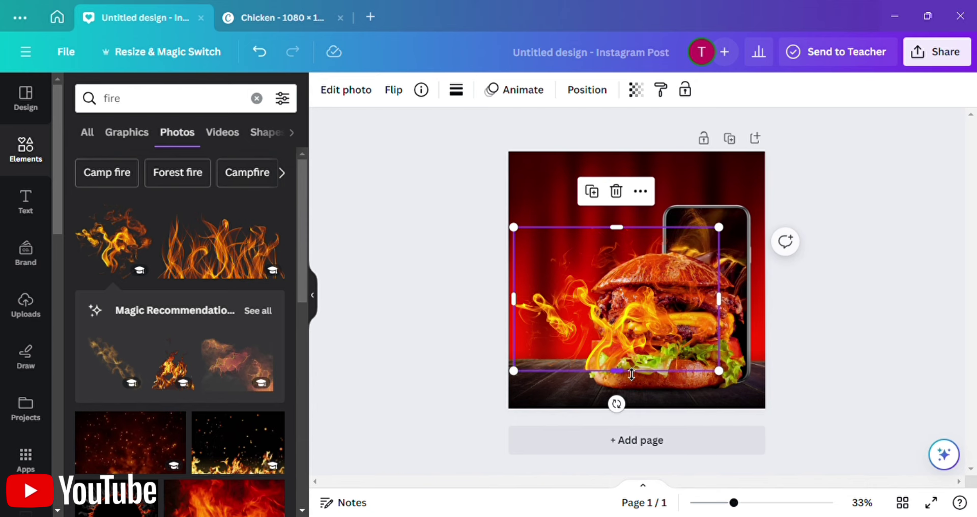
Send the fire photo backward so it sits behind the burger.
left_click(588, 91)
left_click(259, 127)
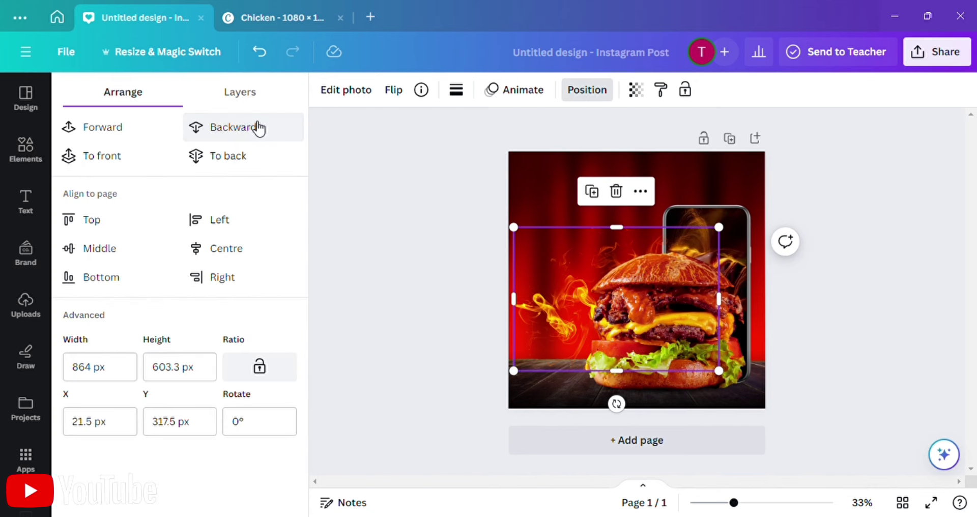
left_click(410, 271)
Add a heading reading "chicken", place it on the curtain above the flames, and make it uppercase.
left_click(26, 201)
left_click(191, 230)
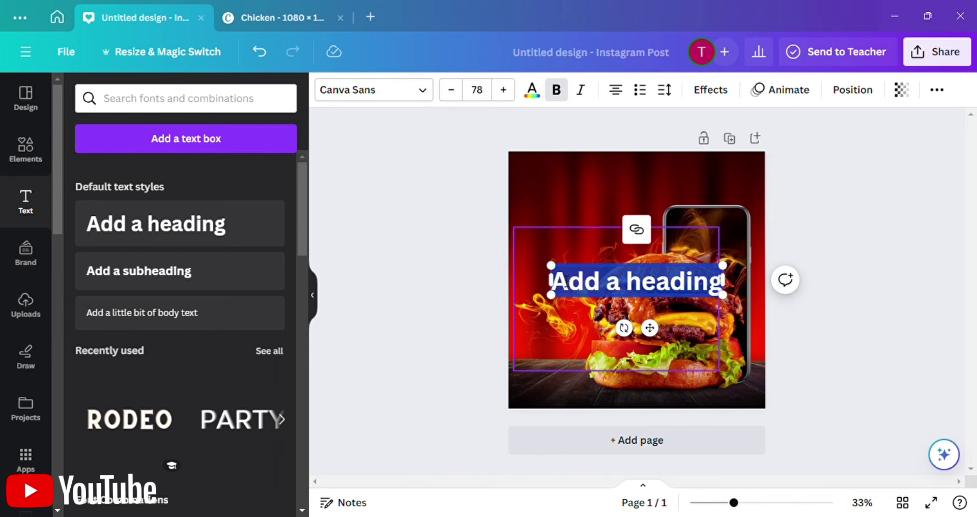
type("chicken")
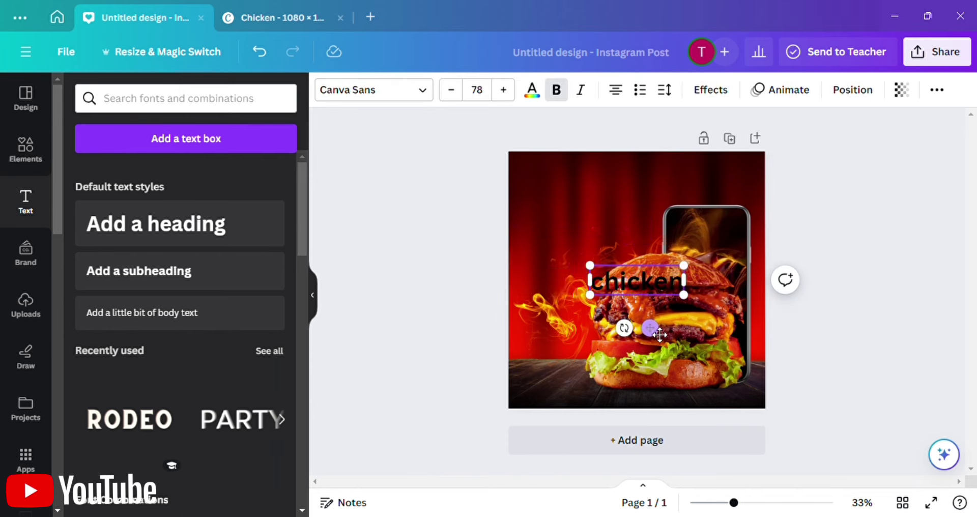
left_click_drag(650, 328, 586, 266)
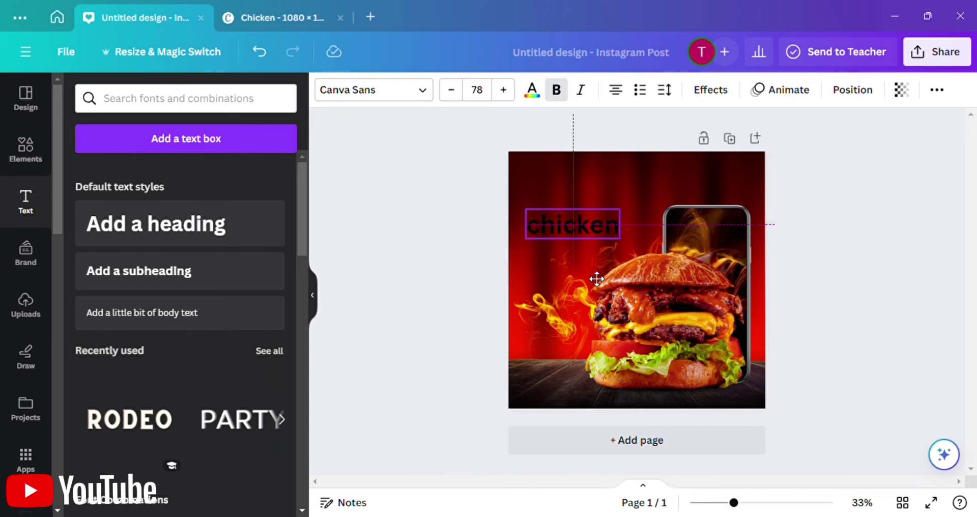
left_click(946, 100)
left_click(873, 128)
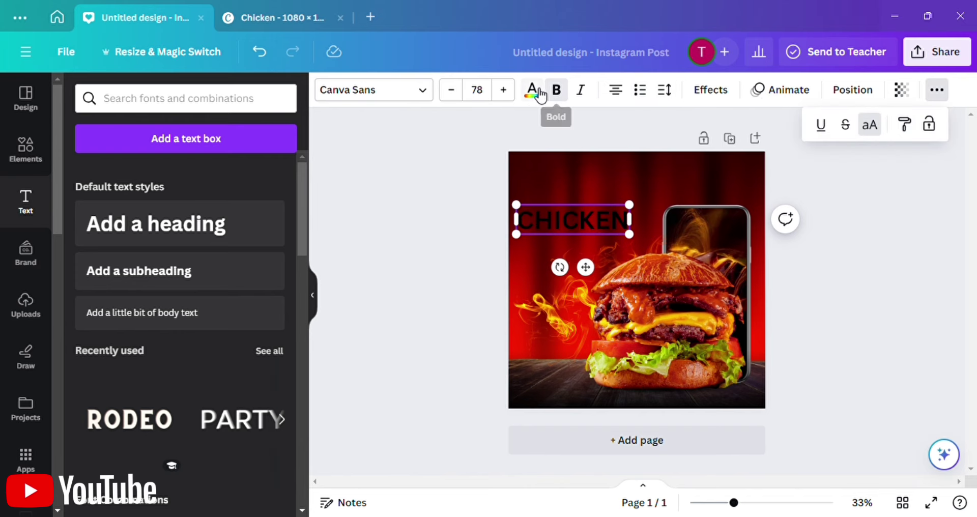
Set the CHICKEN heading's text colour to white (#ffffff).
left_click(537, 92)
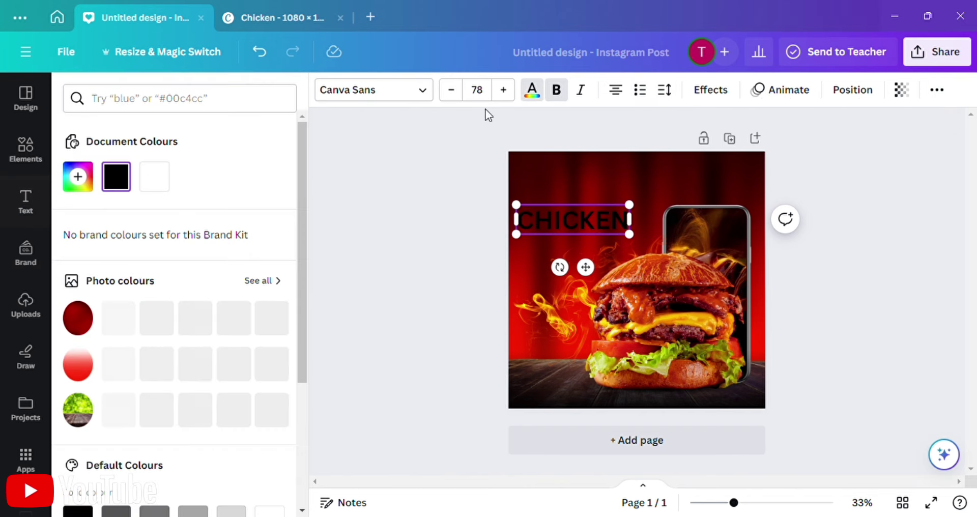
left_click(469, 247)
left_click(469, 247)
left_click(311, 294)
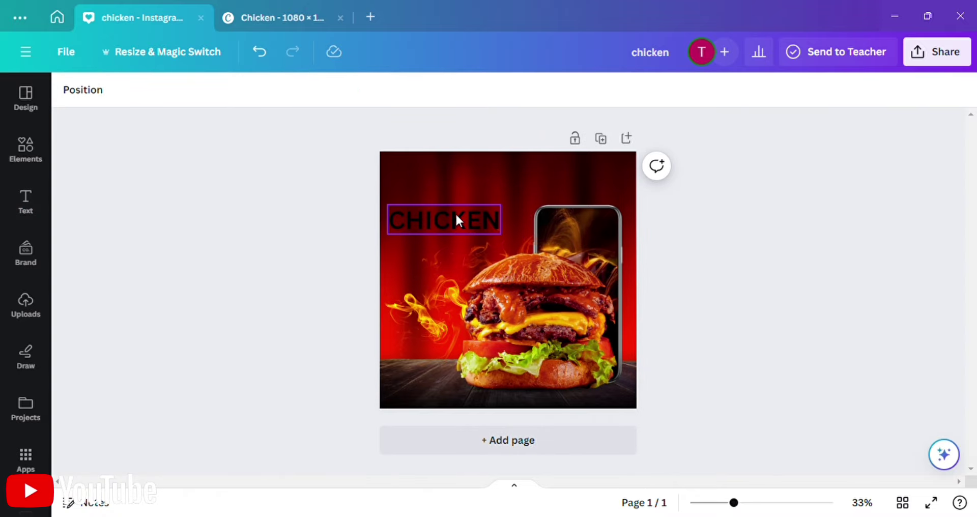
left_click(456, 214)
left_click(285, 97)
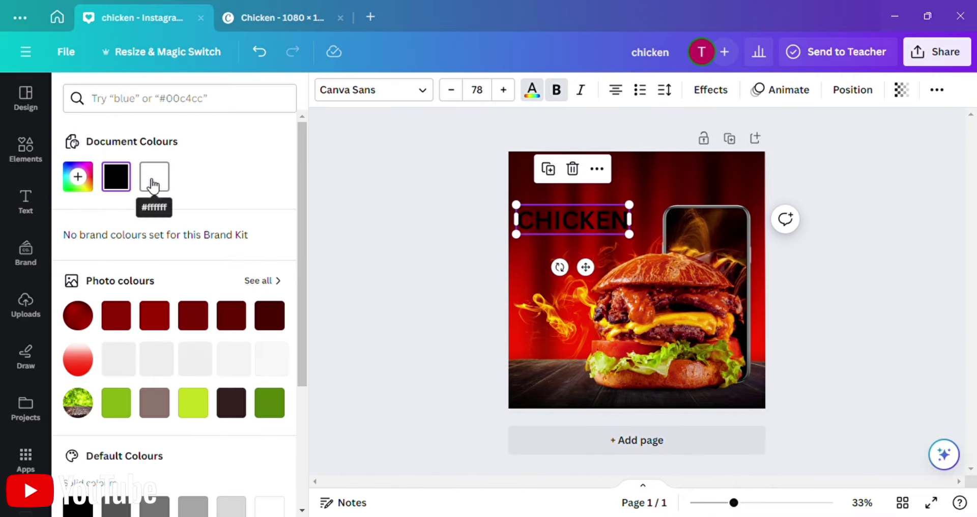
left_click(152, 178)
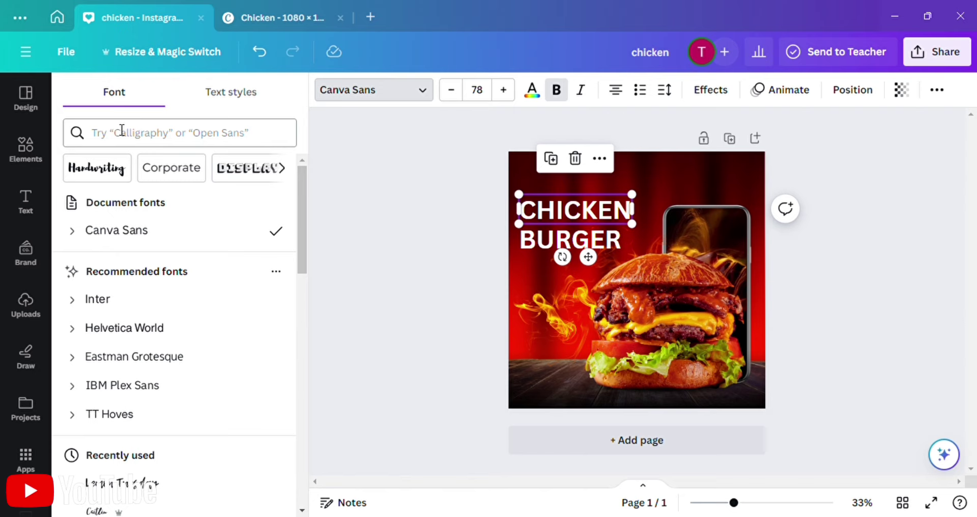
Change the CHICKEN heading's font to Handelson Six and enlarge it to size 125.
left_click(122, 131)
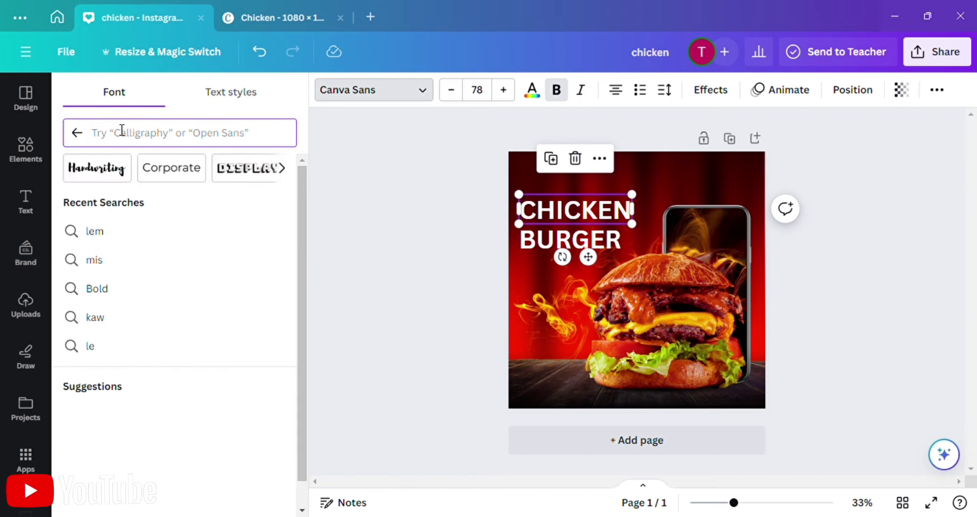
type("han")
type("d")
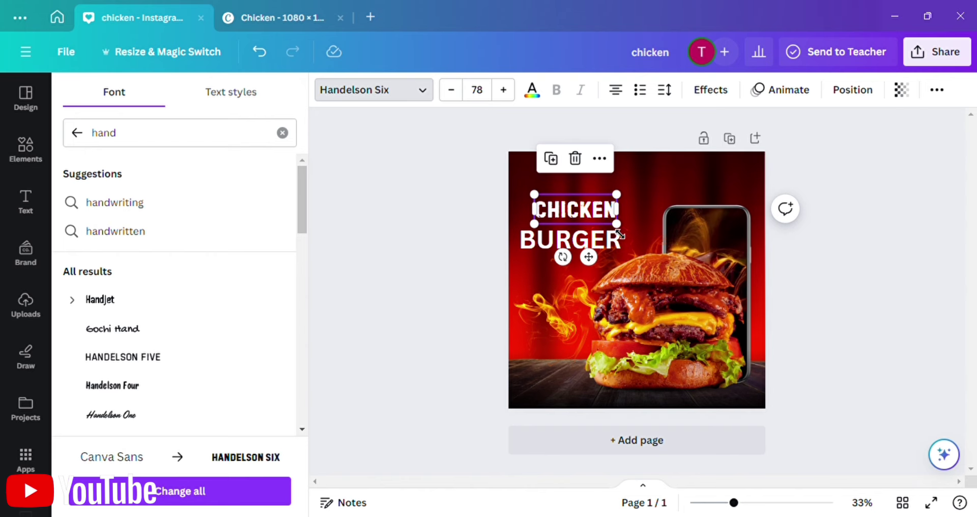
left_click_drag(620, 234, 657, 235)
left_click_drag(608, 271, 605, 274)
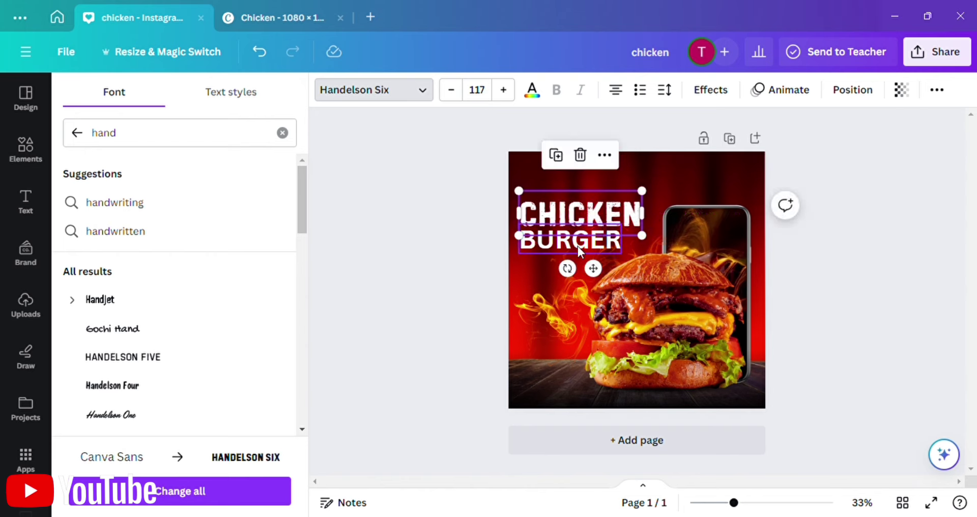
mouse_move(652, 203)
left_mouse_down()
mouse_move(667, 196)
mouse_move(661, 202)
left_mouse_up()
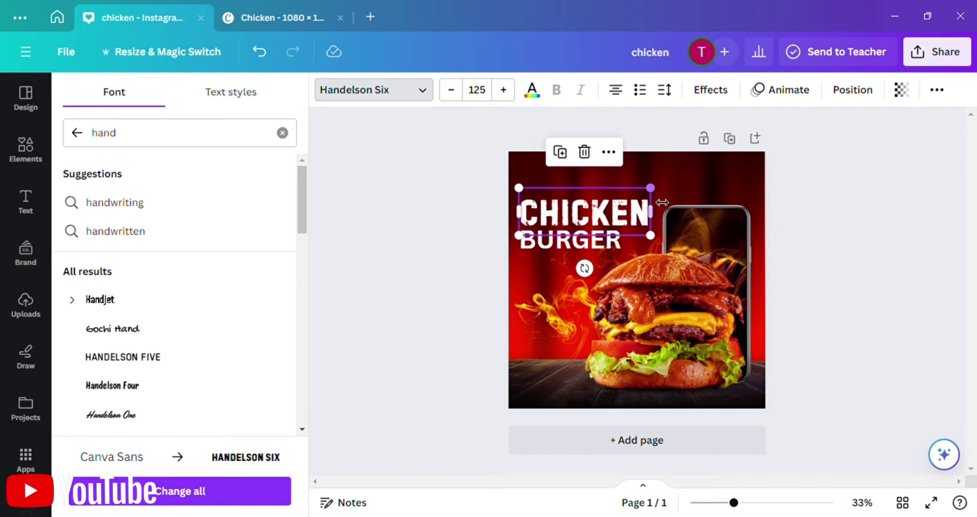
Change the BURGER heading's font to Handelson Six and enlarge it to size 121, directly below CHICKEN.
left_click(599, 240)
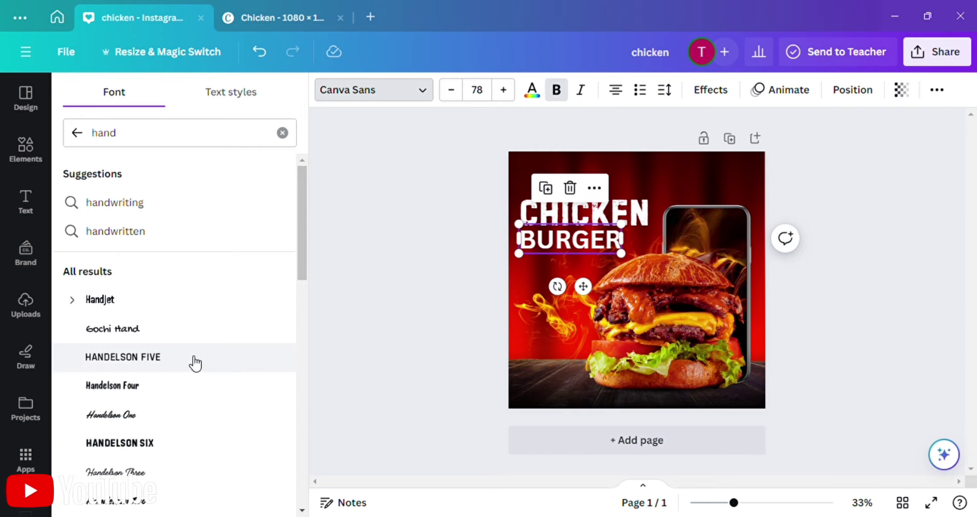
left_click(192, 444)
mouse_move(615, 260)
left_mouse_down()
mouse_move(646, 282)
mouse_move(609, 249)
left_mouse_up()
Enter "SPECIAL" as the text of the Handelson Six heading above CHICKEN.
type("S")
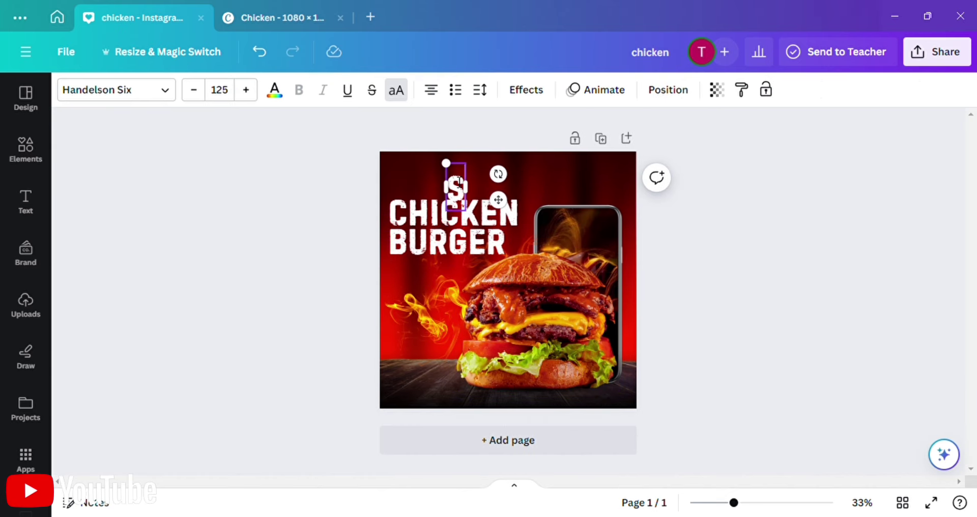
type("PECIA")
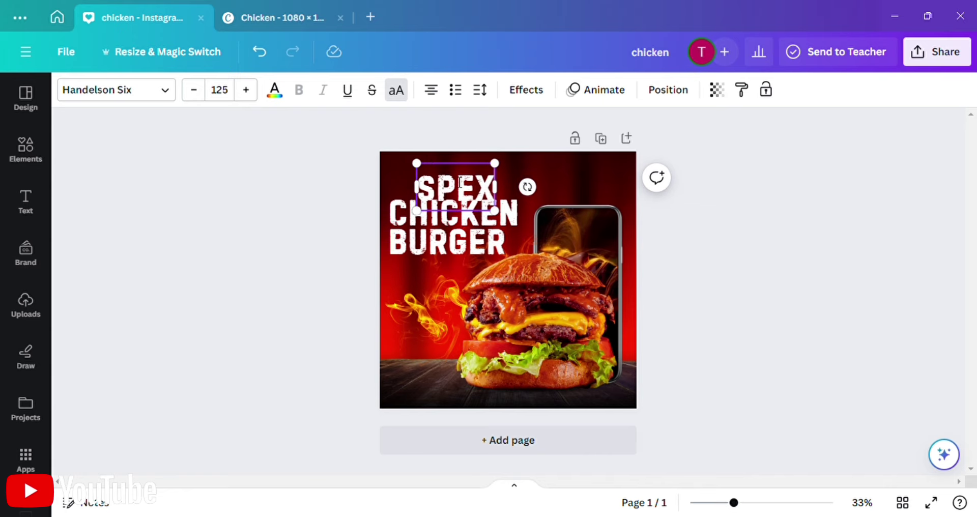
type("L")
left_click(783, 188)
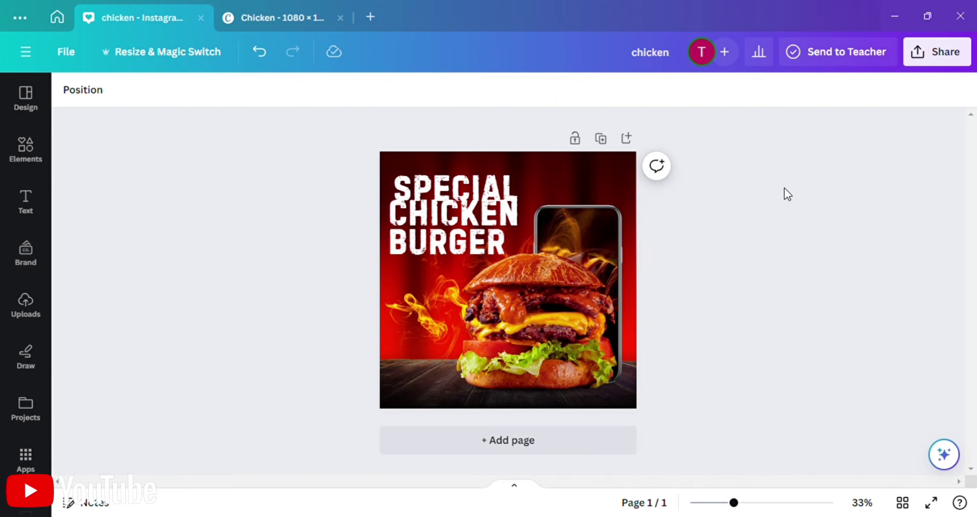
Search the fonts for "LA" and change the SPECIAL heading's font to La Luxes Script.
left_click(489, 185)
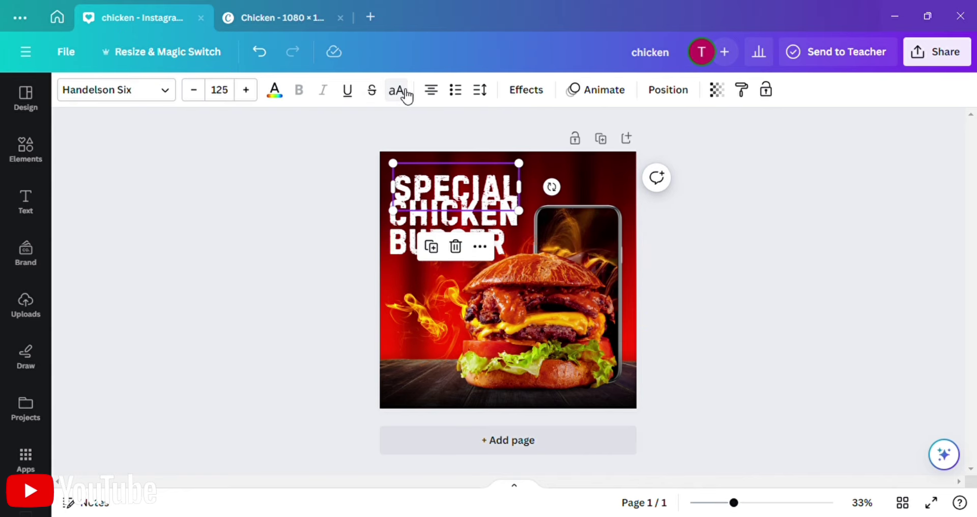
left_click(137, 97)
left_click(137, 135)
key("BackSpace")
key("BackSpace")
key("BackSpace")
key("BackSpace")
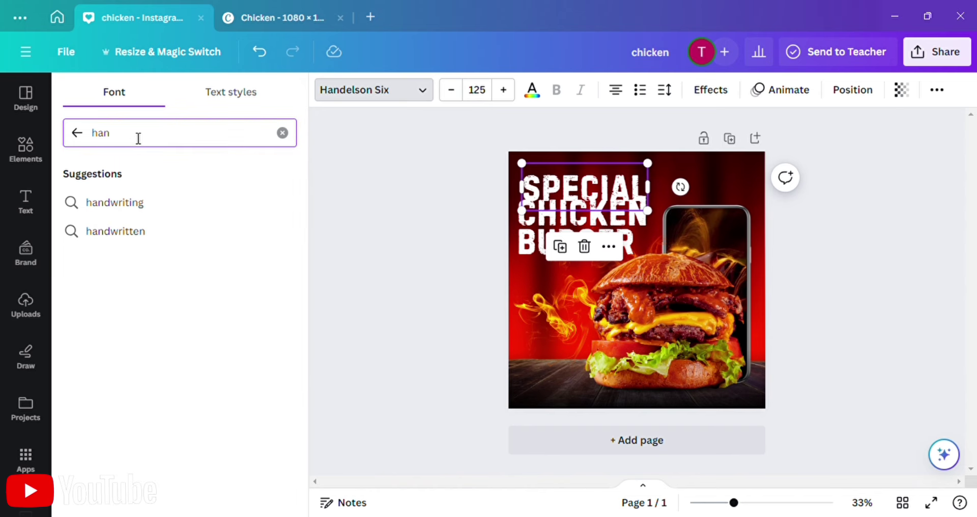
type("LA")
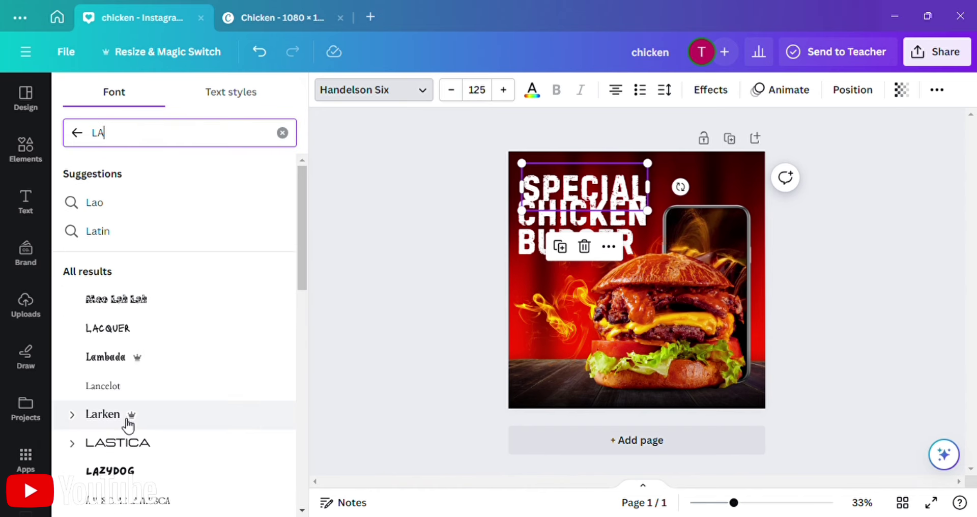
scroll(127, 420, "down", 7)
left_click(124, 284)
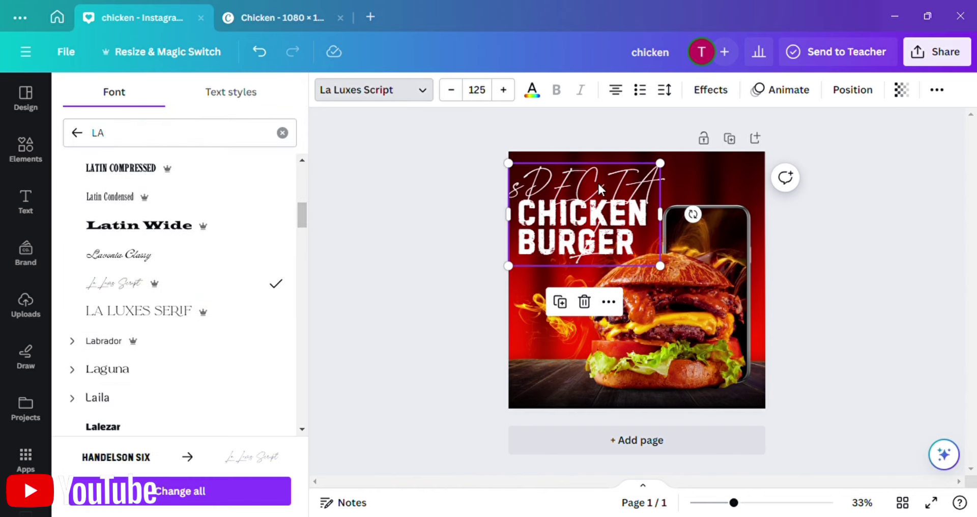
Widen the script text box, retype its text as "Special", and move it to slightly overlap the top of CHICKEN.
left_click_drag(647, 187, 686, 193)
left_click(683, 193)
key("BackSpace")
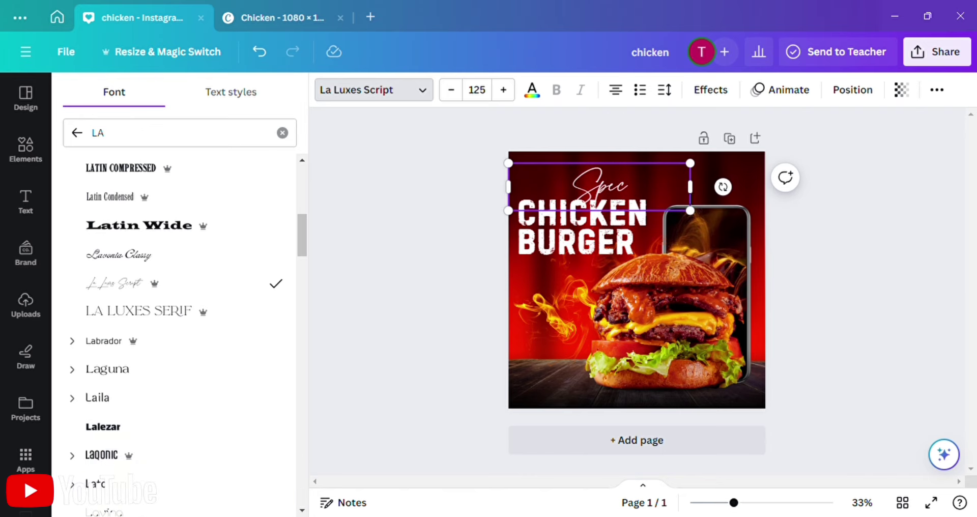
left_click(811, 229)
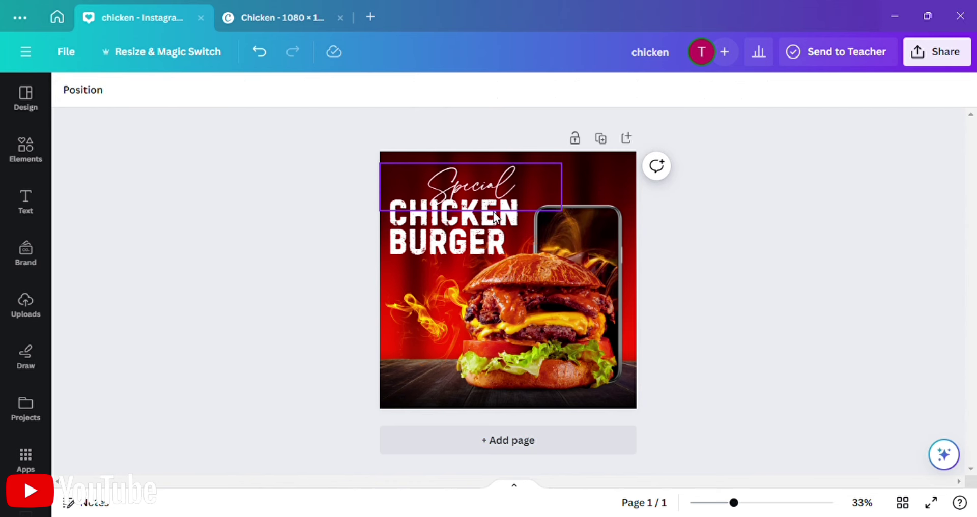
left_click_drag(489, 188, 477, 193)
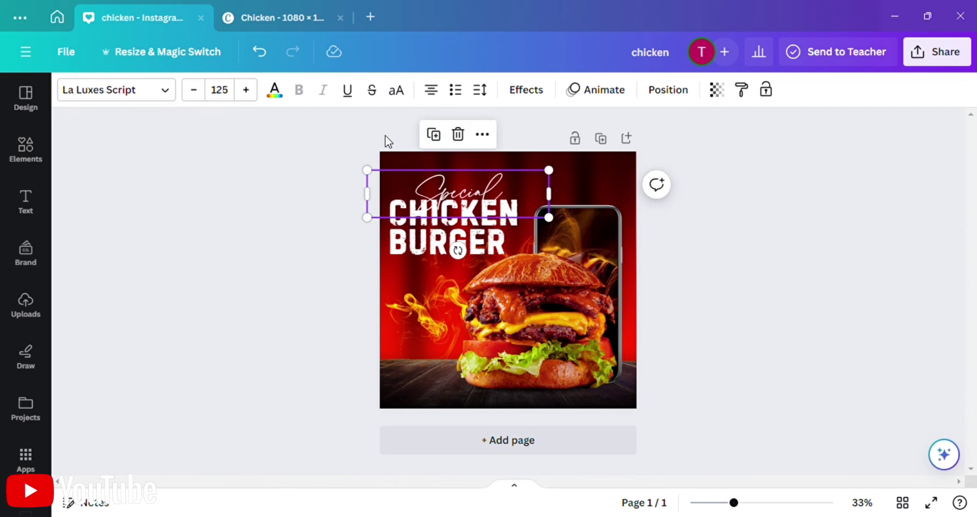
Colour the "Special" script text dark red, using the second red of the photo colours.
left_click(275, 90)
left_click(158, 321)
scroll(164, 327, "down", 5)
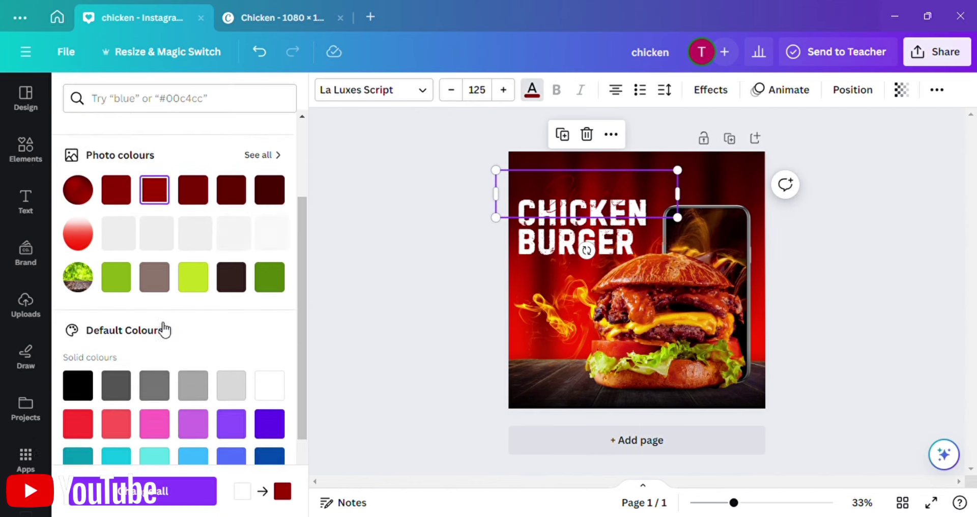
Set the BURGER heading's text colour to the default solid yellow.
left_click(523, 246)
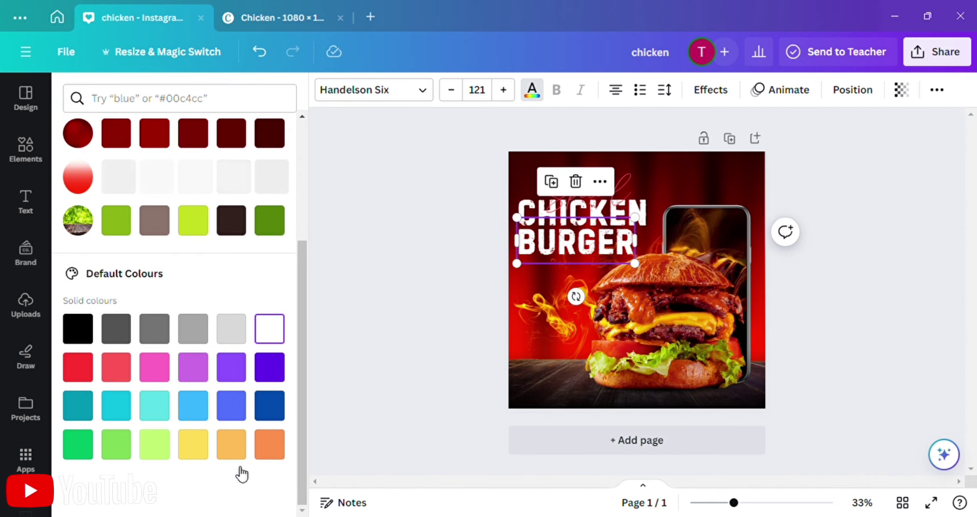
left_click(200, 448)
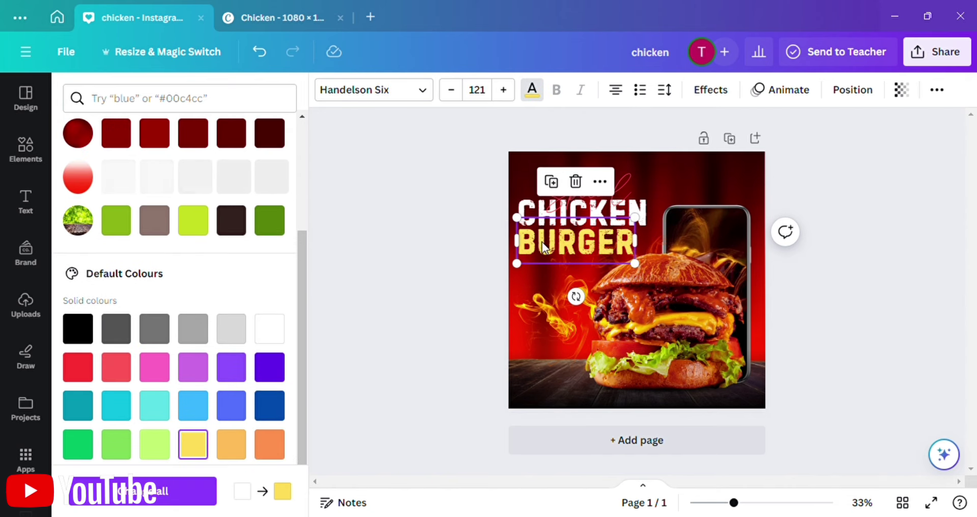
left_click(315, 291)
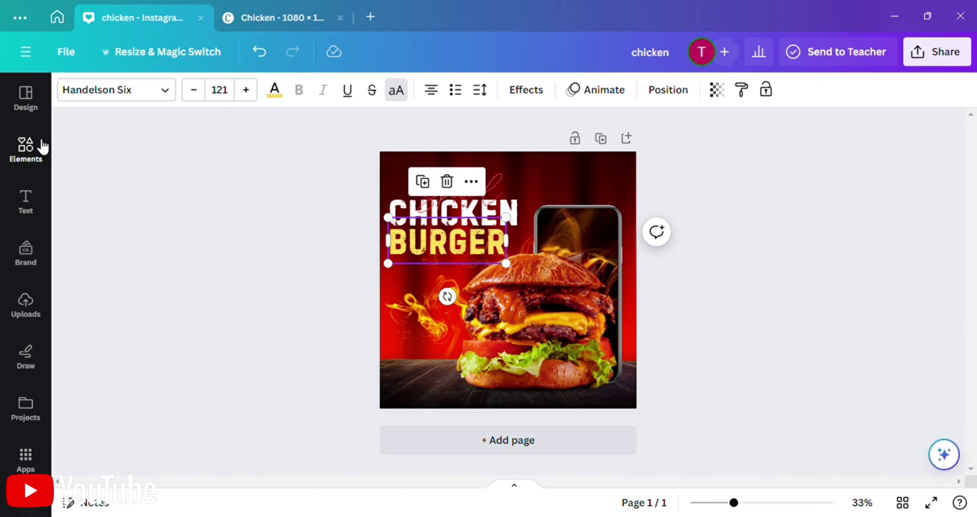
Search the photos in the elements library for "tomatoes".
left_click(42, 147)
left_click(173, 100)
key("BackSpace")
key("BackSpace")
key("BackSpace")
key("BackSpace")
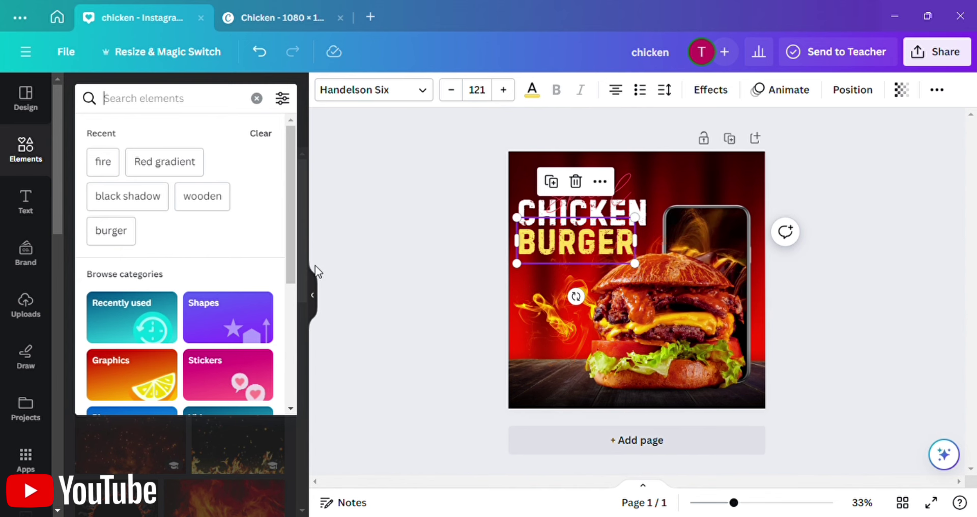
type("tomatoes")
key("Return")
left_click(177, 132)
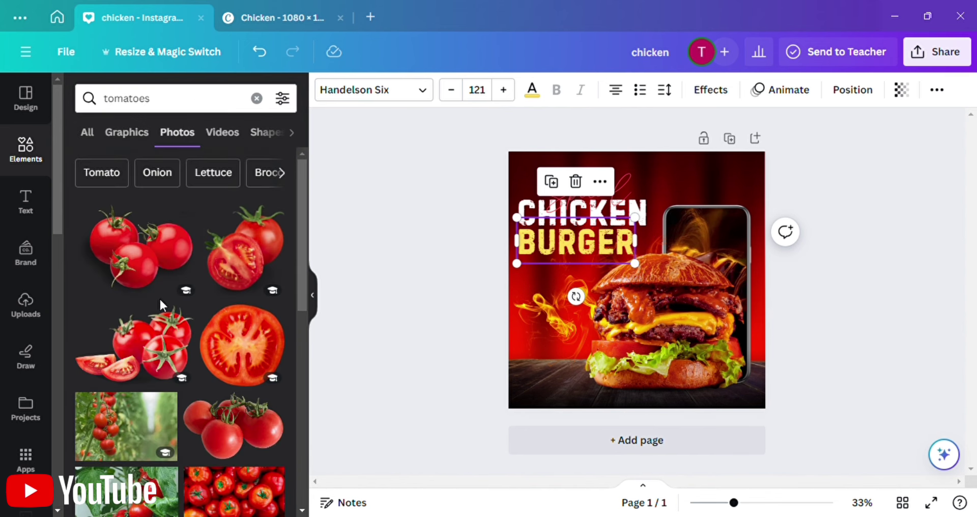
Add the single whole tomato cutout photo and shrink it into the design's upper-right corner, above the phone.
scroll(162, 303, "down", 5)
left_click(162, 310)
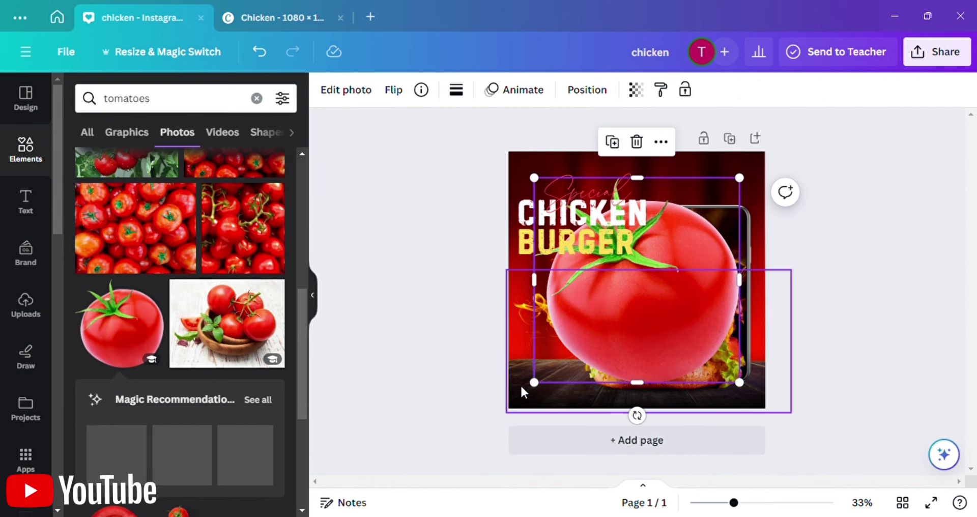
left_click_drag(522, 385, 773, 152)
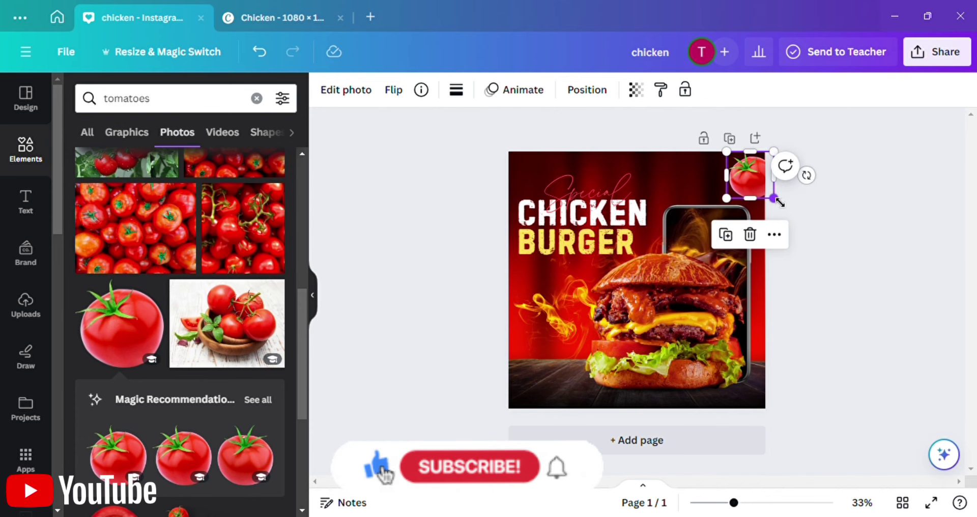
Enlarge the whole tomato slightly and place a halved tomato cutout partly off the design's upper-left corner.
left_click_drag(780, 202, 779, 211)
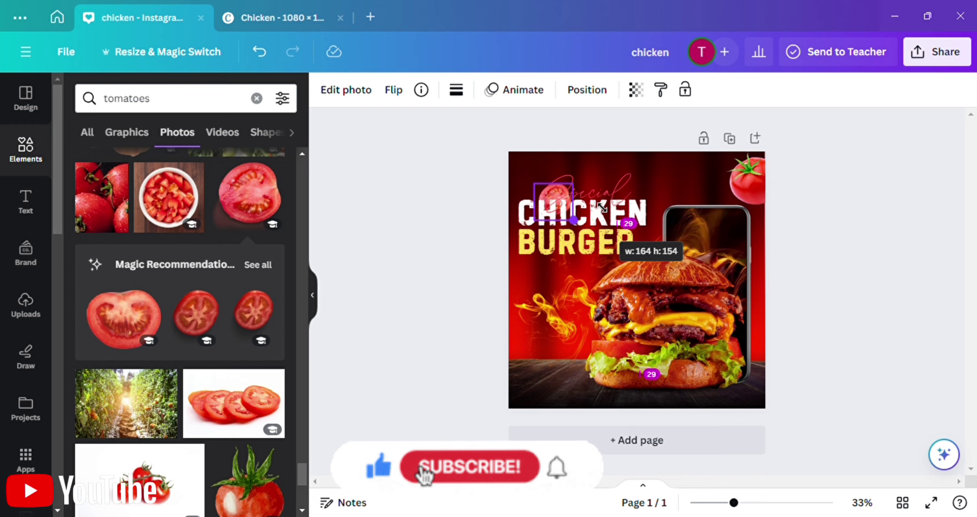
left_click_drag(615, 221, 496, 126)
mouse_move(563, 213)
left_mouse_down()
mouse_move(548, 197)
mouse_move(558, 208)
left_mouse_up()
left_click(312, 295)
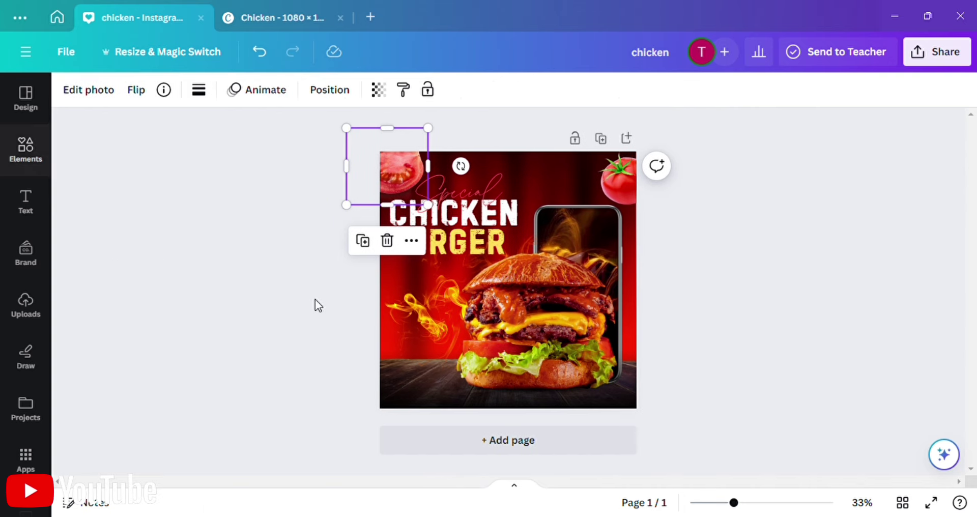
Apply the Fresco filter to the halved tomato and blur its whole image at intensity 46.
left_click(89, 90)
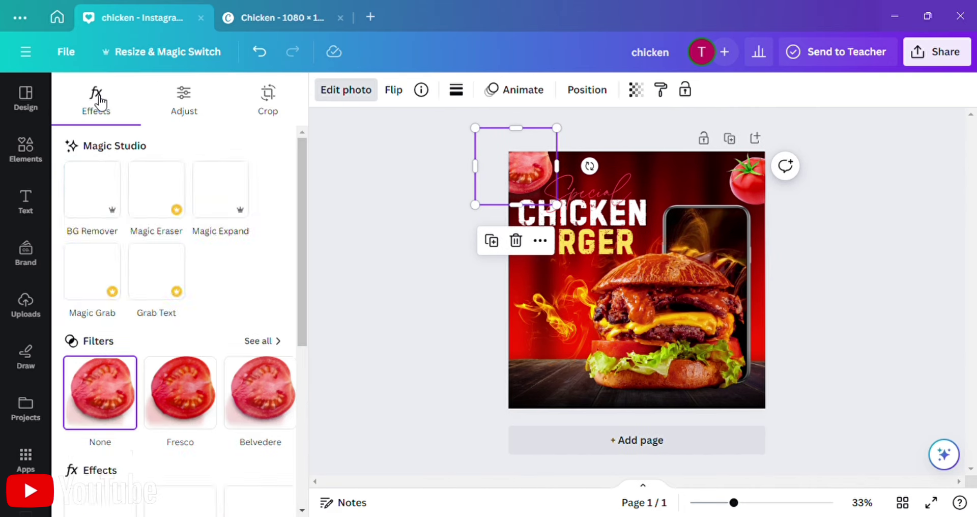
left_click(194, 448)
scroll(192, 440, "down", 2)
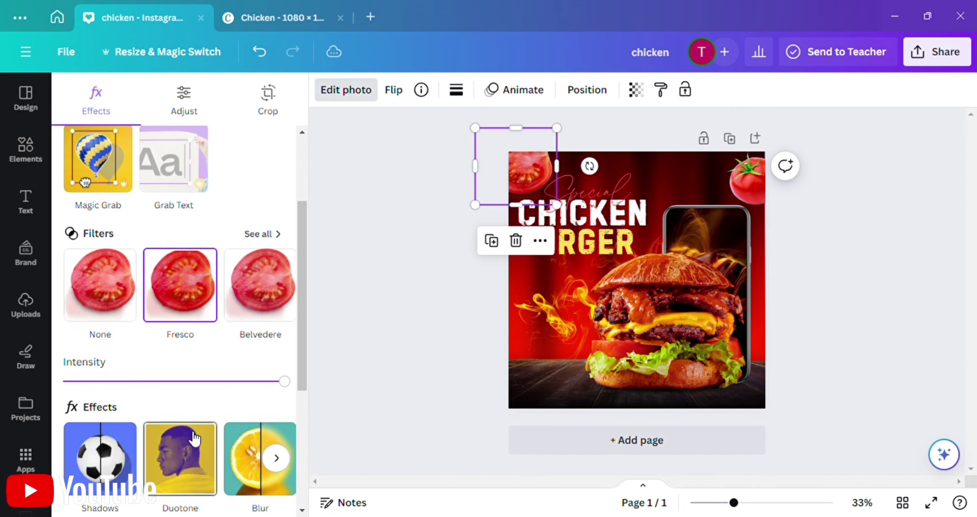
left_click(249, 462)
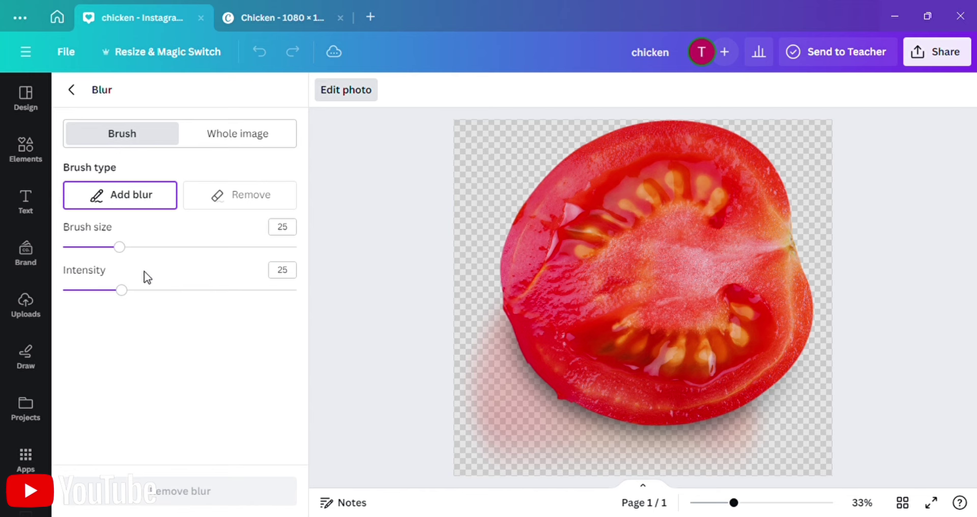
left_click(257, 144)
left_click_drag(214, 203, 176, 203)
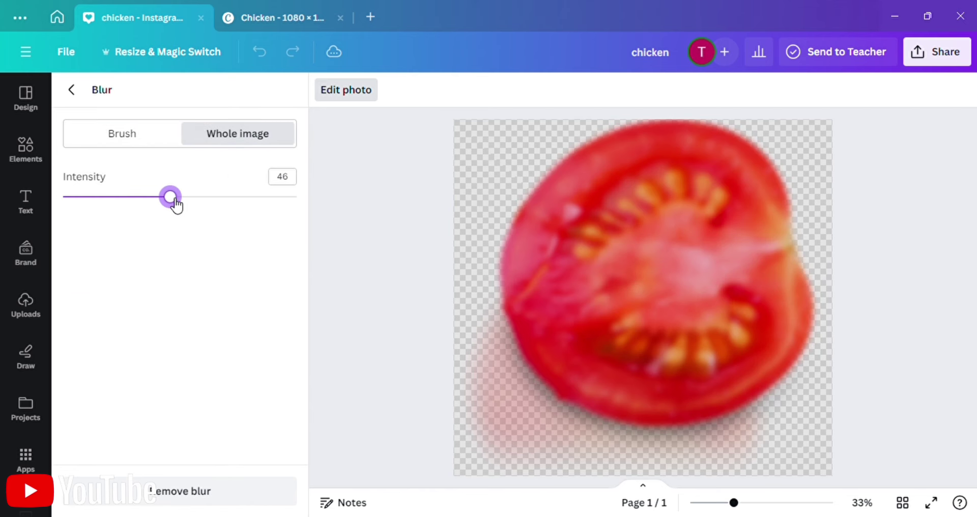
left_click(74, 95)
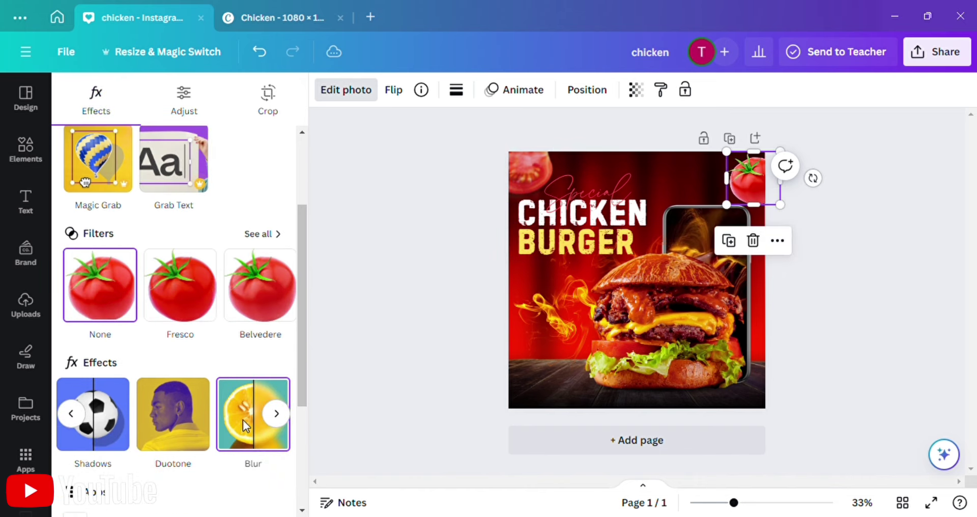
Blur the entire whole-tomato photo in the upper-right corner at intensity 82.
left_click(243, 420)
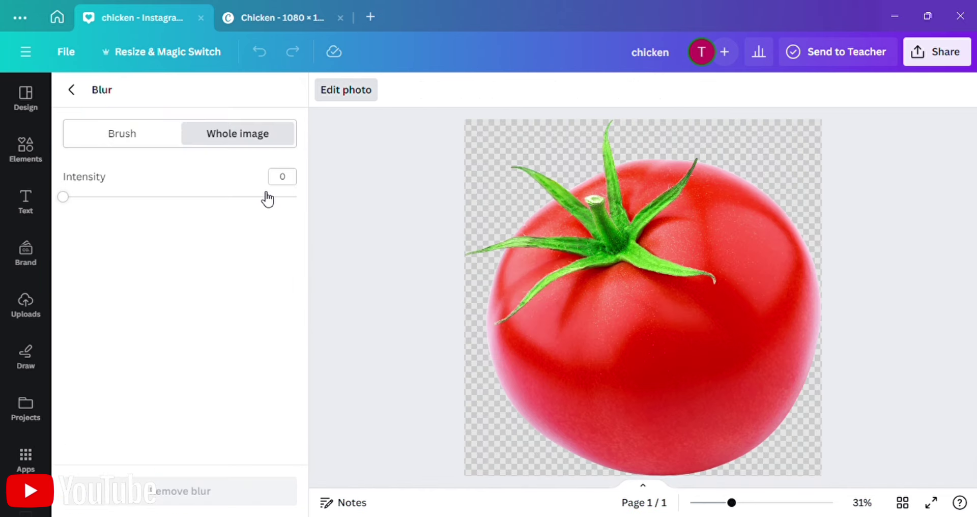
left_click(248, 197)
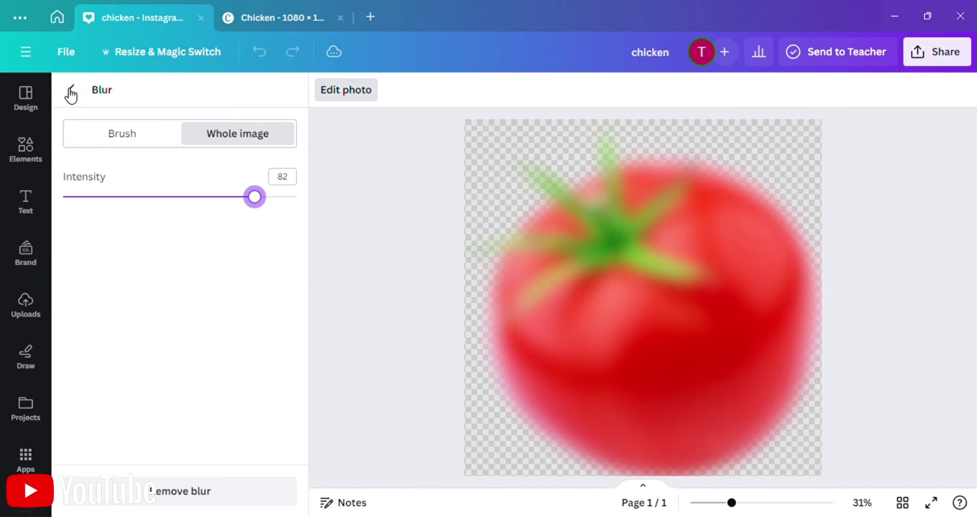
left_click(395, 295)
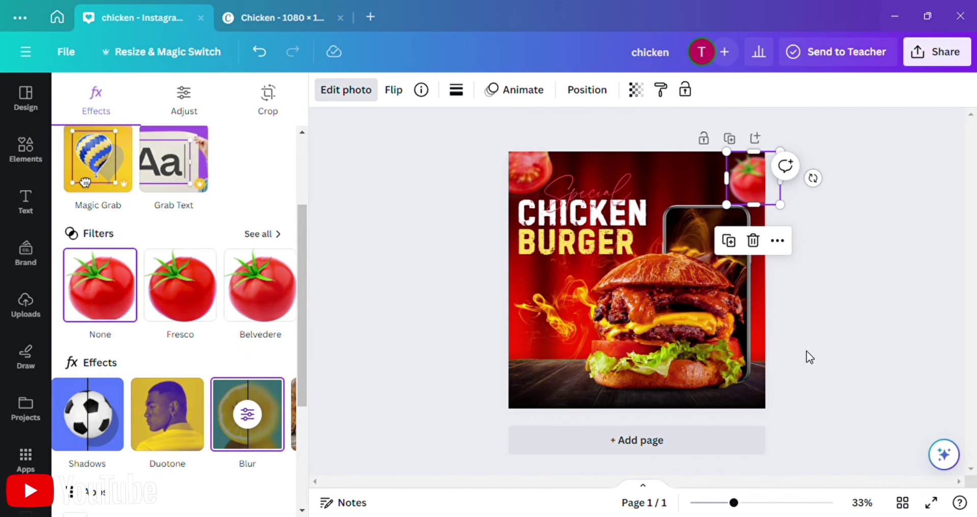
left_click(861, 262)
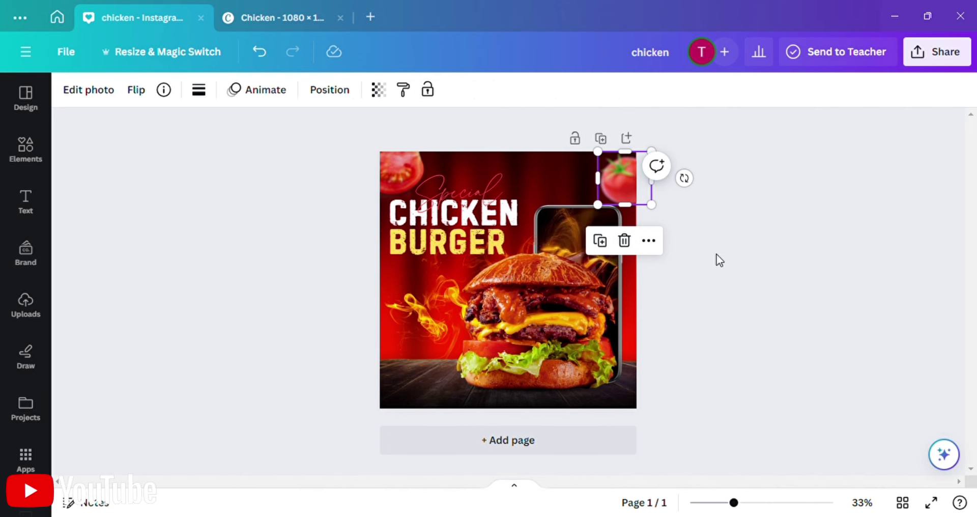
left_click(23, 152)
left_click(26, 203)
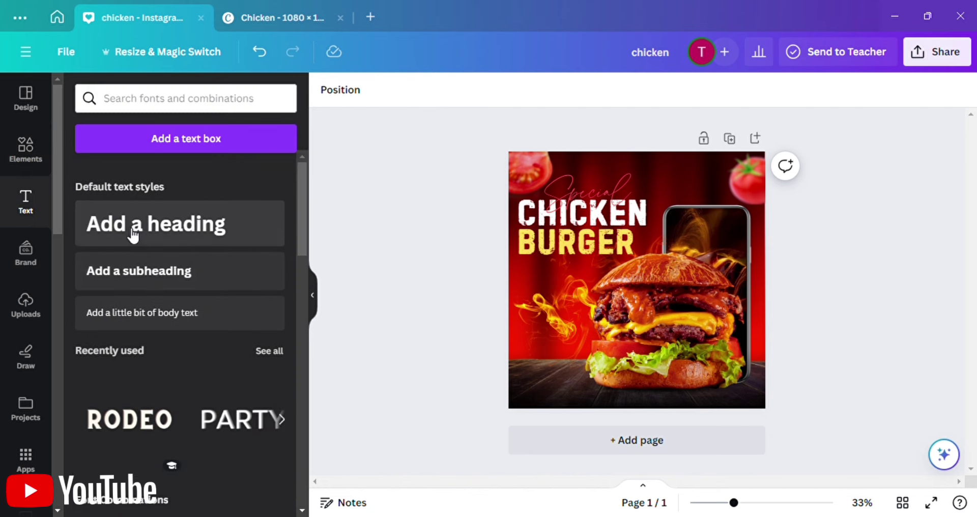
left_click(155, 276)
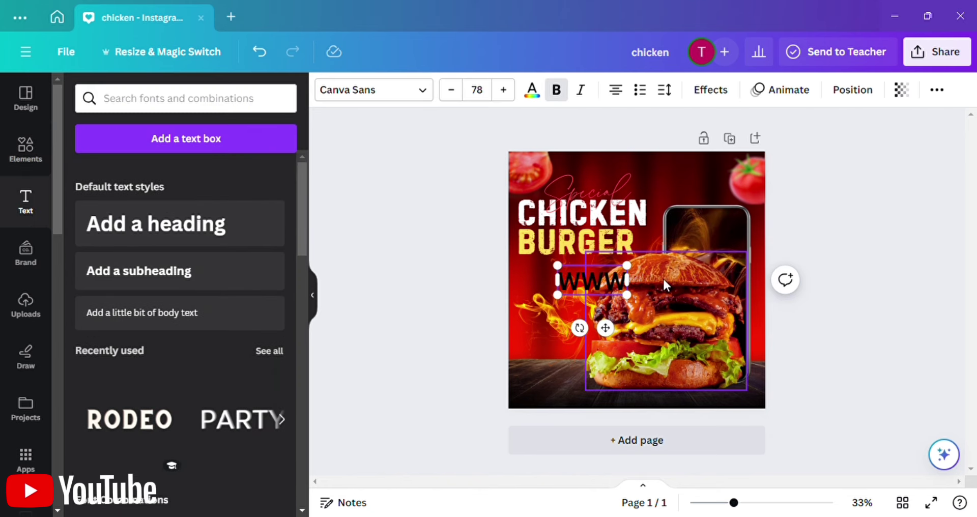
type(".S")
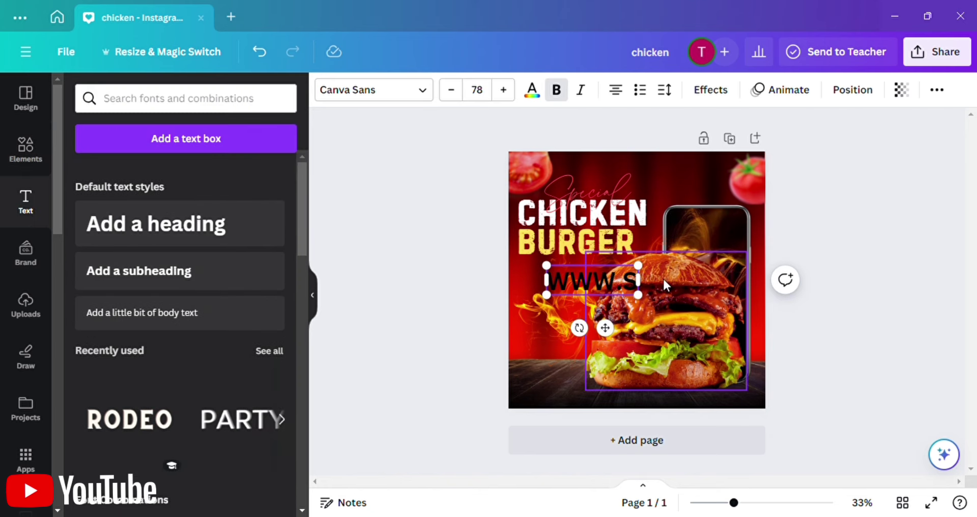
type("WIGY ORDER.COM")
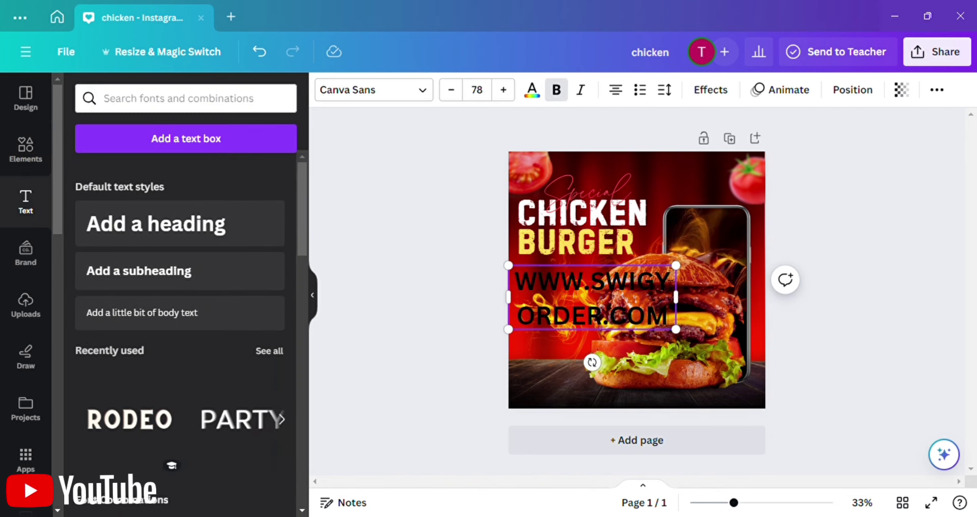
Shrink the web address to about size 19.3 on one line, colour it white and place it directly below the BURGER heading.
left_click_drag(675, 297, 887, 305)
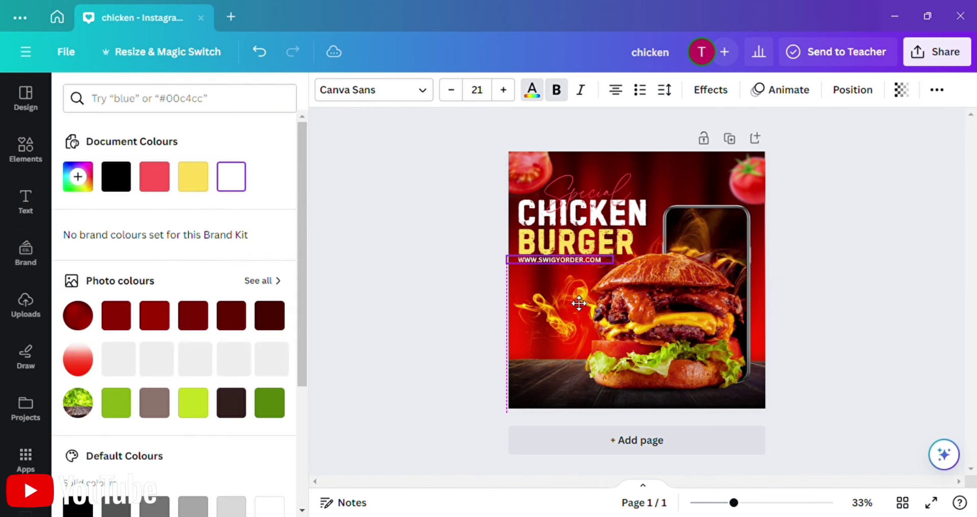
left_click(814, 285)
left_click(830, 295)
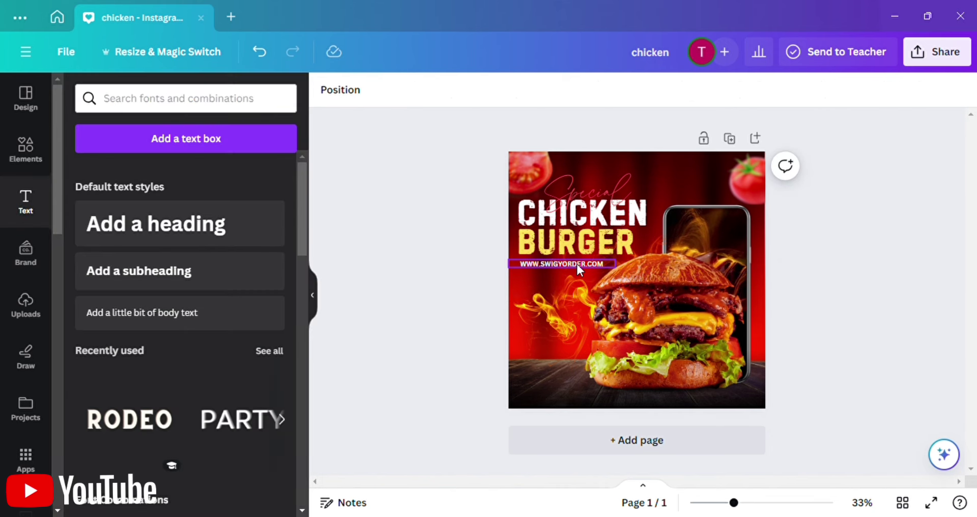
left_click(576, 264)
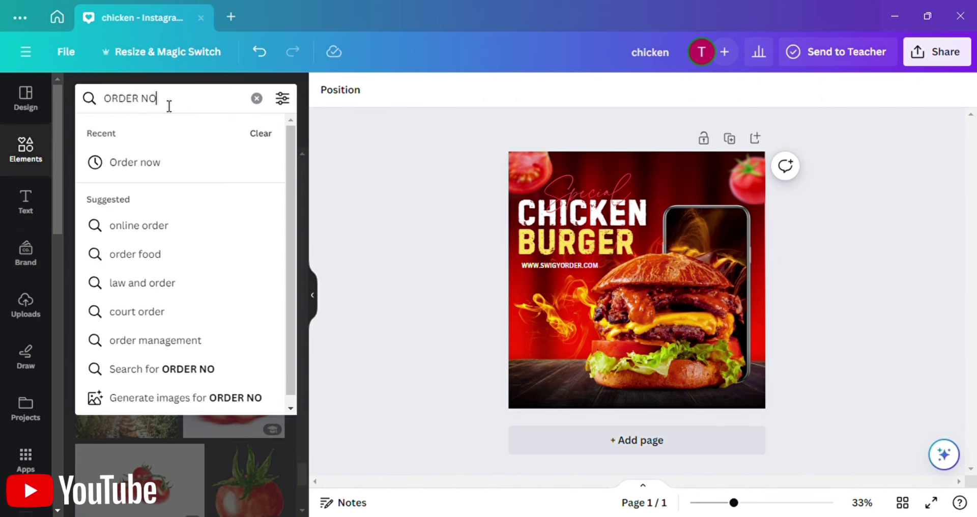
Search the graphics for "ORDER NOW", add the plain red pill-shaped button and shrink it into place below the web address.
type("W")
key("Return")
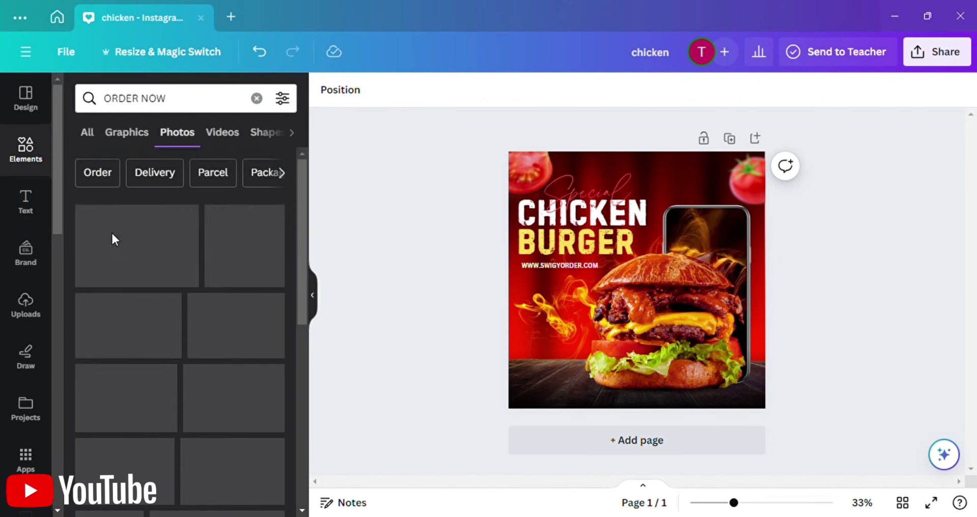
left_click(126, 145)
left_click(109, 237)
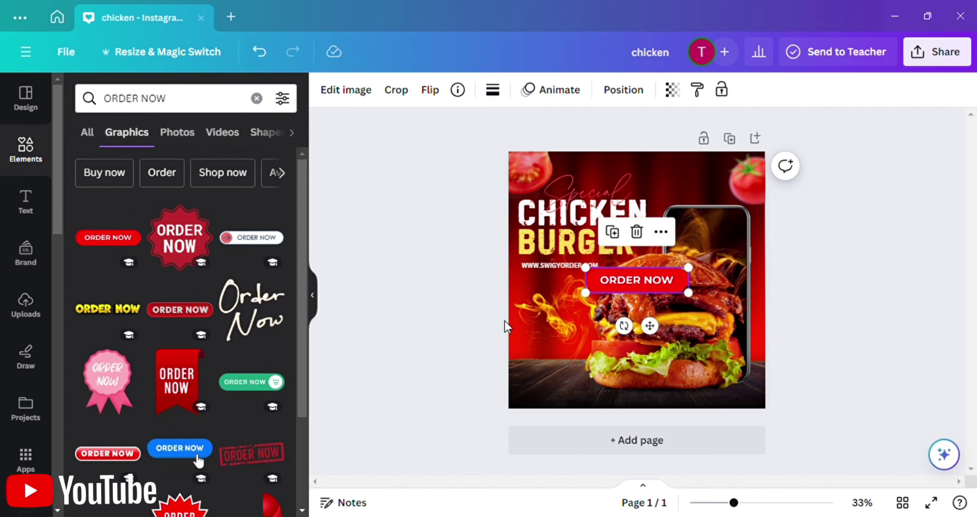
left_click_drag(630, 325, 575, 329)
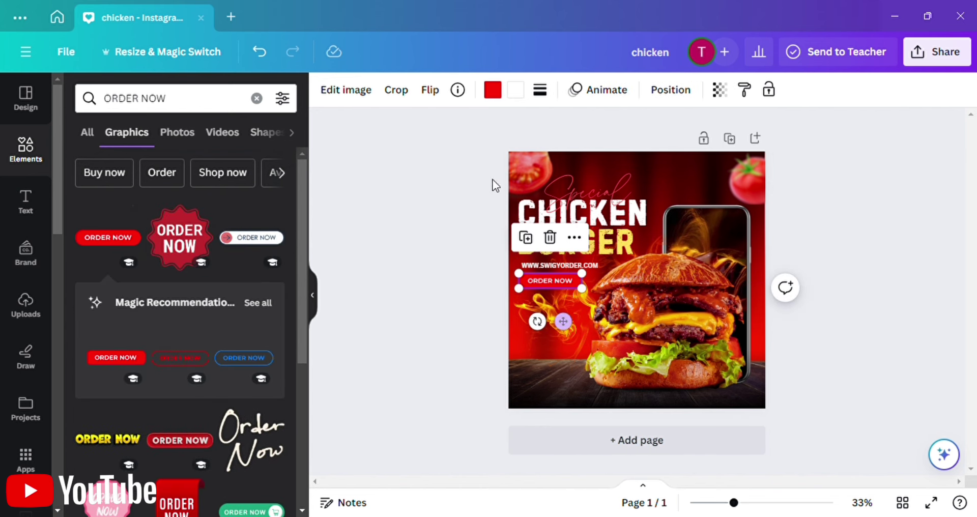
Recolour the ORDER NOW button's fill white and its lettering red, and nudge it up closer to the web address.
left_click(492, 90)
left_click(231, 176)
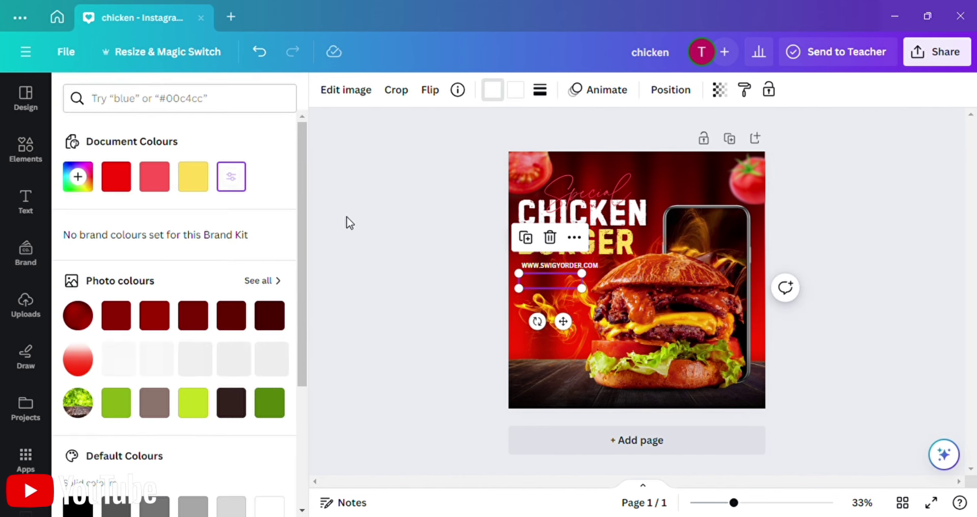
left_click(124, 177)
left_click(427, 320)
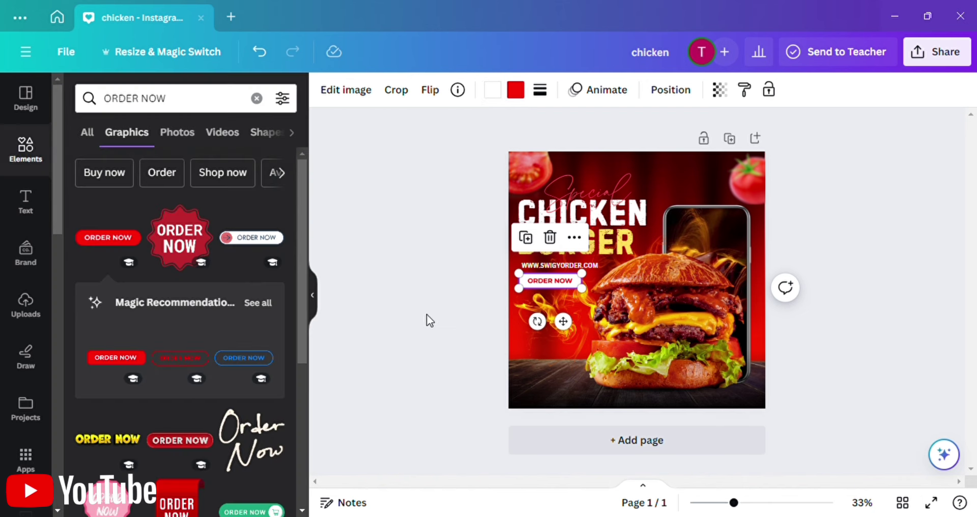
left_click(557, 285)
left_click(553, 264)
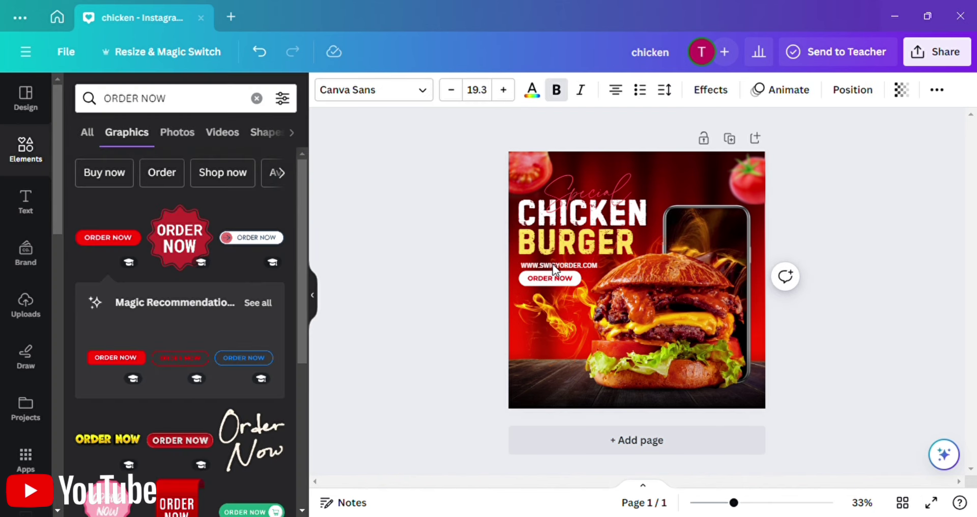
left_click(815, 350)
Add a rounded square shape, flatten it into a long thin bar and place it below the burger, running off the design's right edge.
left_click(258, 99)
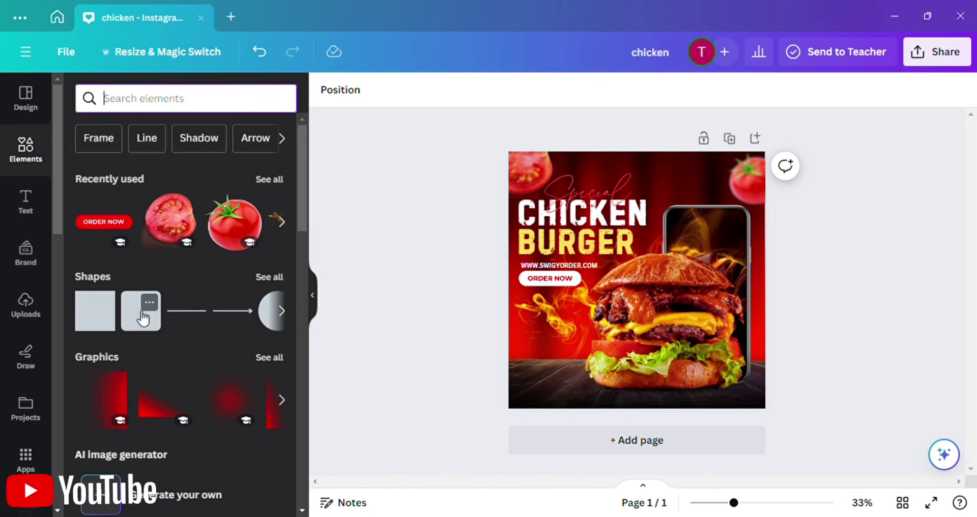
left_click(143, 318)
left_click_drag(675, 280, 898, 282)
left_click_drag(758, 243, 763, 305)
left_click_drag(760, 352, 727, 442)
left_click_drag(578, 409, 613, 403)
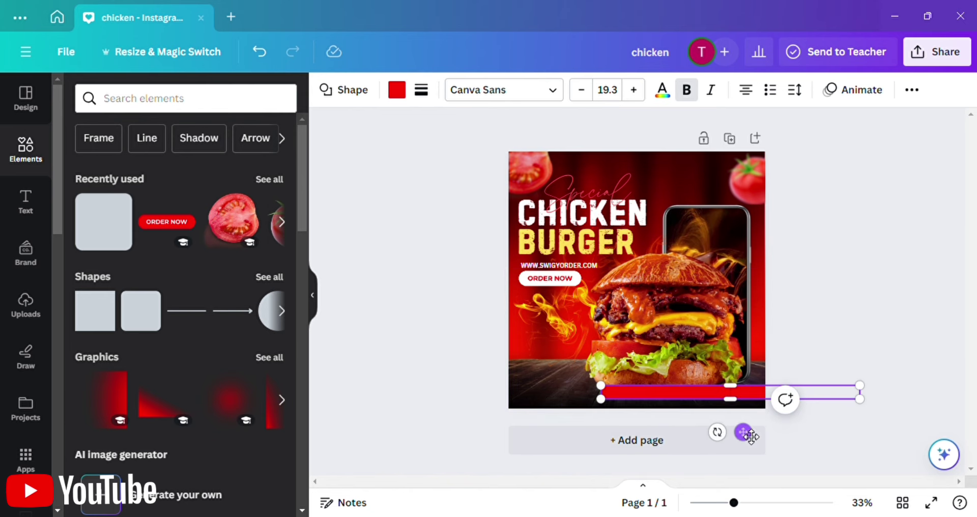
left_click_drag(750, 435, 731, 443)
Recolour the bar dark red with the second red of the photo colours and shift it slightly right.
left_click(397, 90)
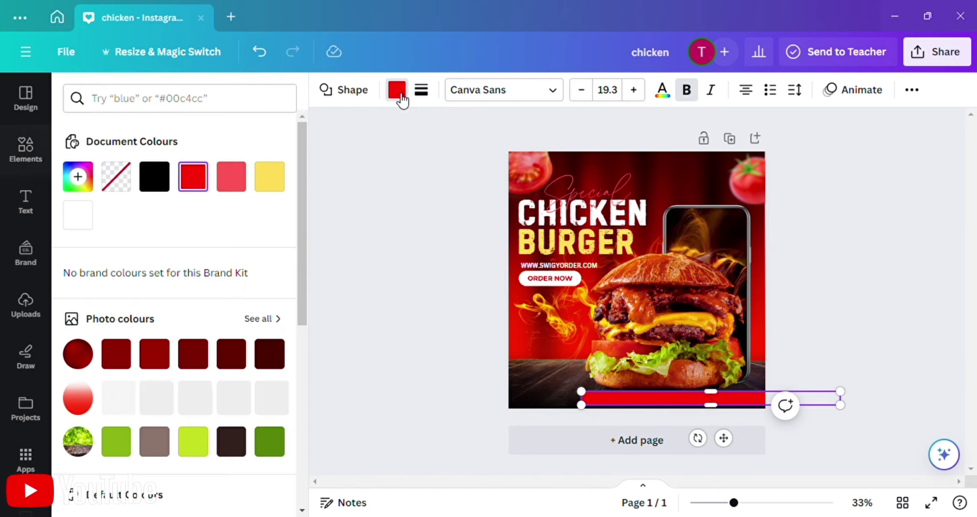
left_click(154, 354)
scroll(264, 394, "down", 3)
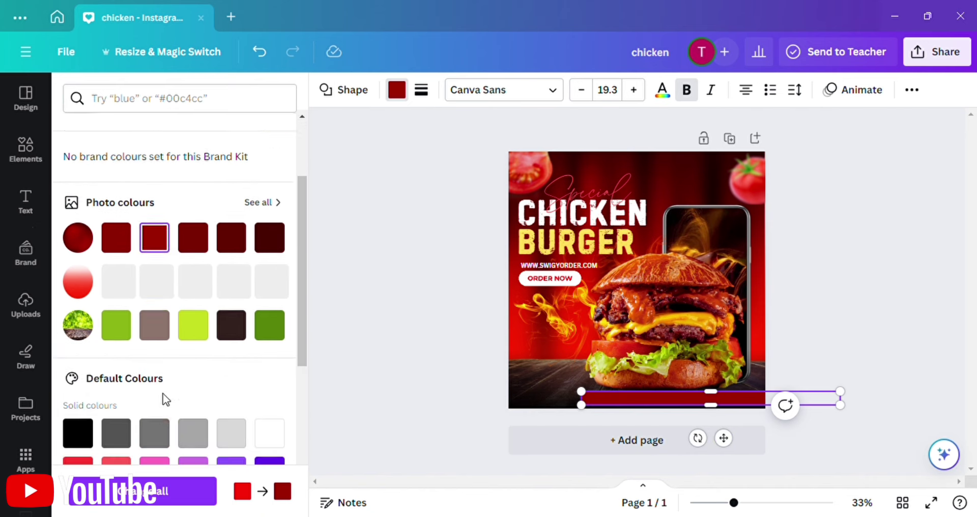
left_click_drag(733, 445, 740, 447)
Duplicate the web address text onto the dark red bar and change it to "CALL TO FIND OUT MORE" followed by the phone number.
left_click(570, 266)
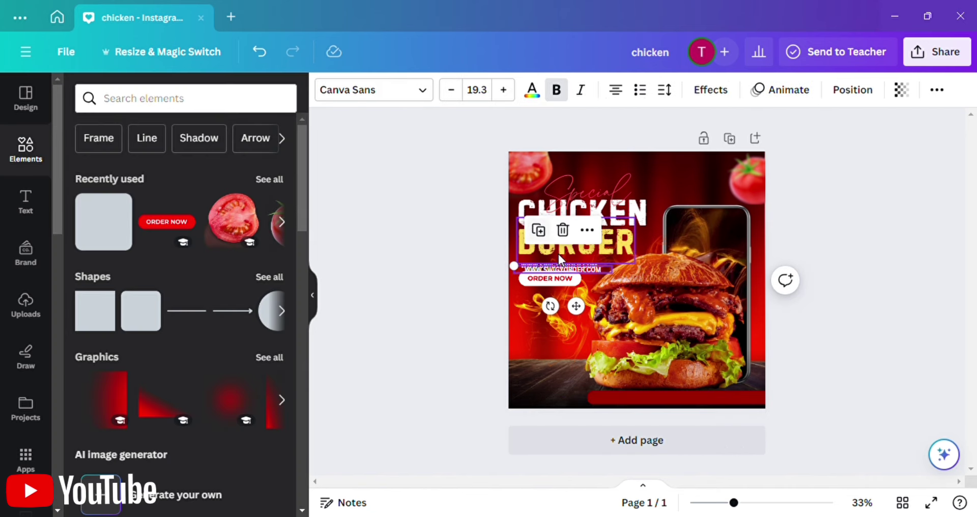
left_click_drag(558, 254, 682, 397)
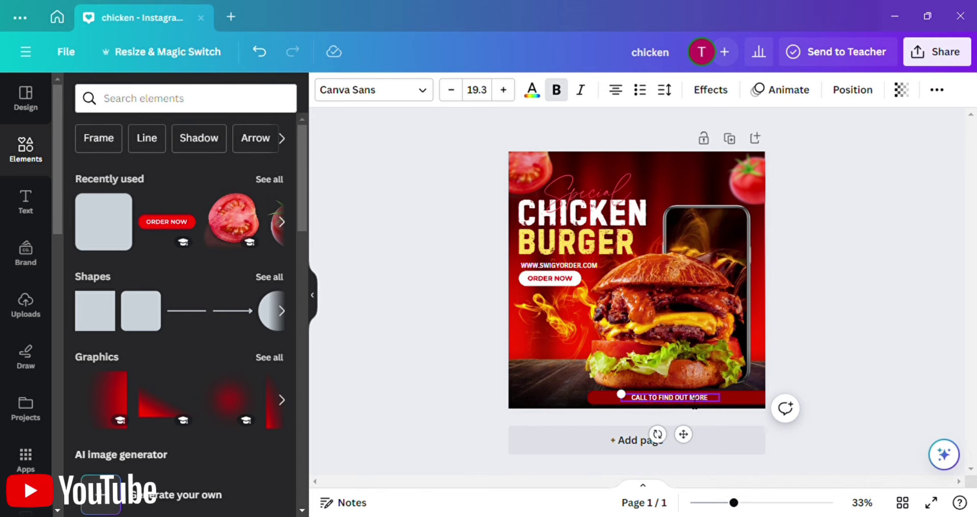
type("-456-7890")
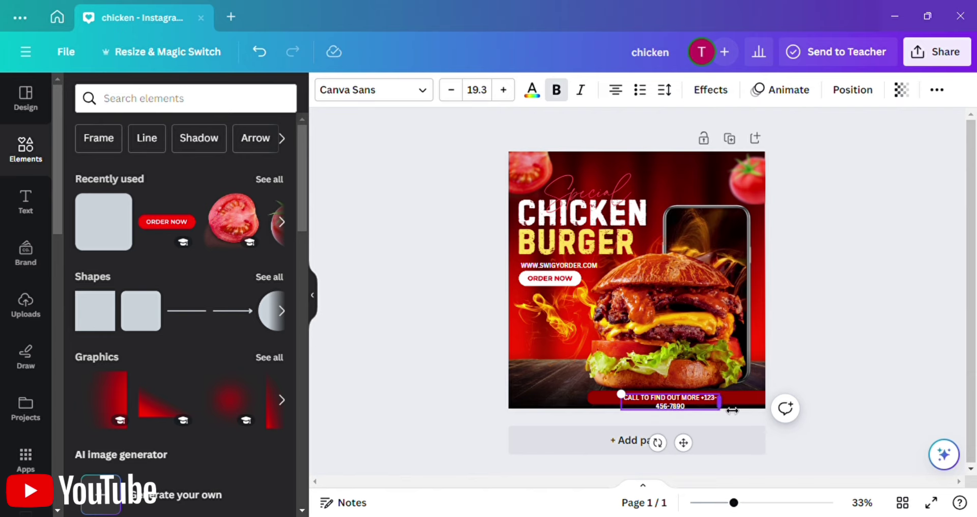
Enlarge the call text to about size 22.5 and widen its box so it fits on one line across the bar.
left_click_drag(722, 403, 782, 404)
left_click_drag(623, 401, 600, 405)
left_click(817, 358)
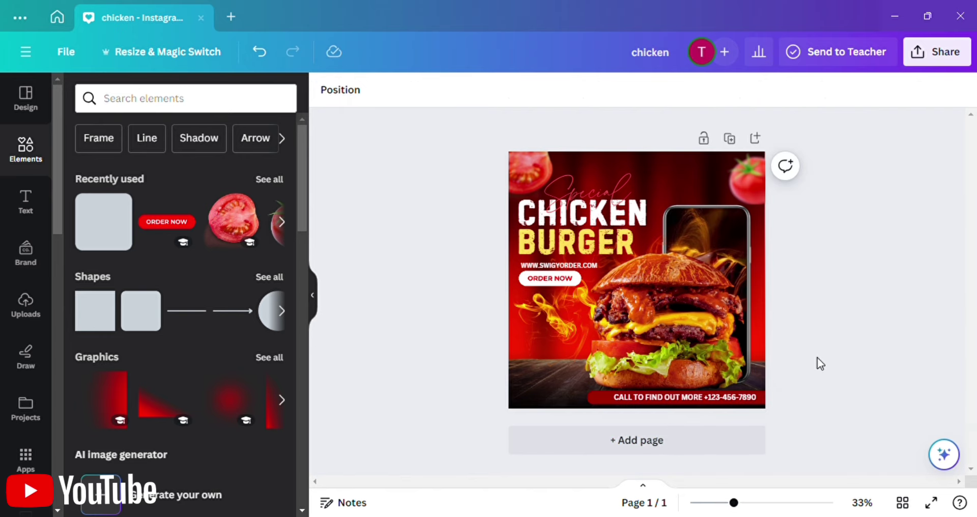
Slightly increase the call text's letter spacing and shift the text a little left within the dark red bar.
left_click(712, 397)
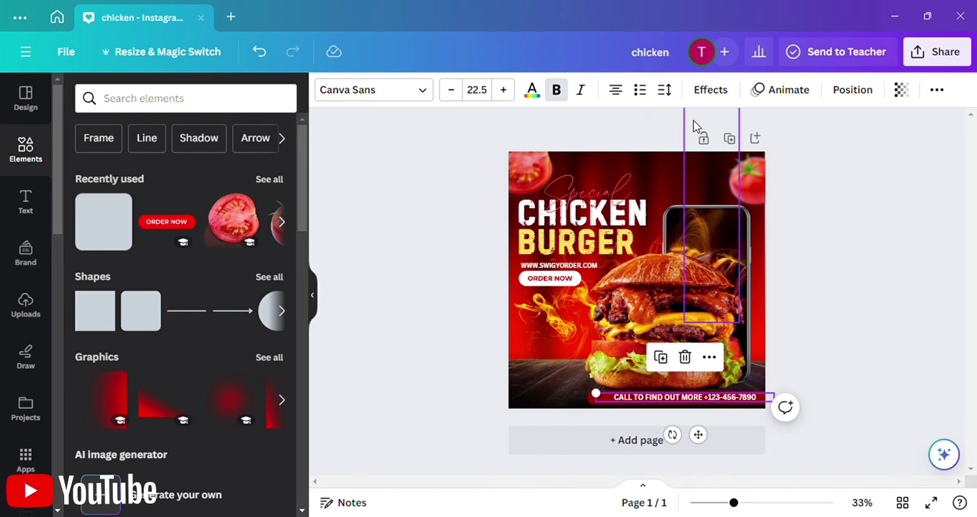
left_click(663, 89)
left_click(803, 371)
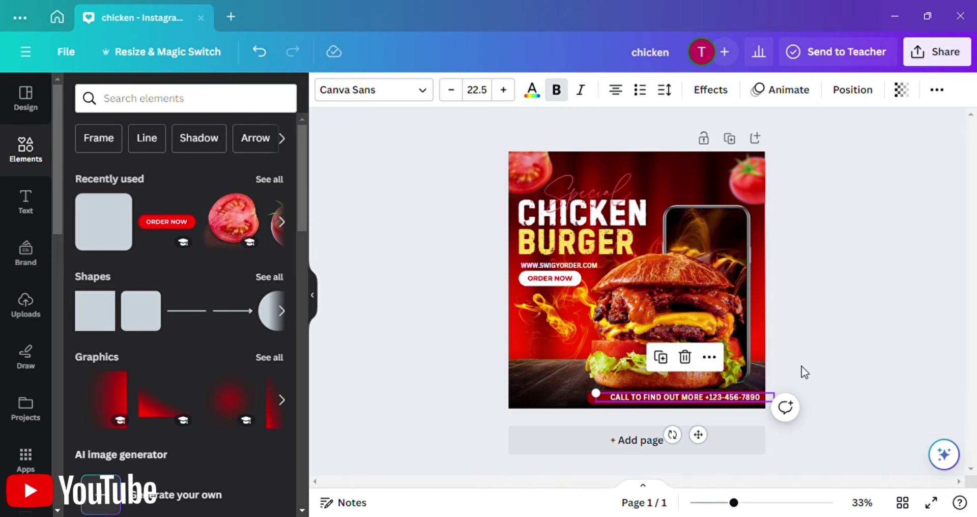
left_click_drag(734, 401, 731, 402)
left_click(445, 320)
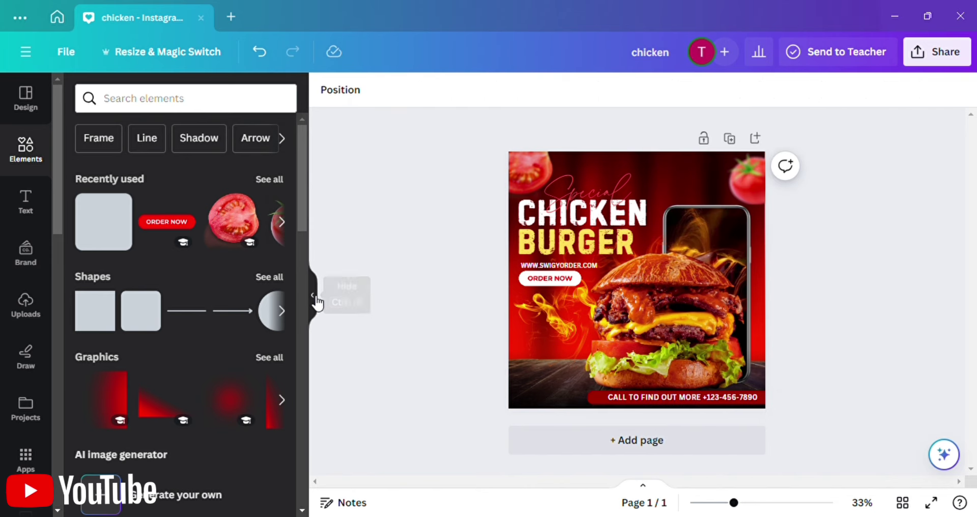
Search the graphics for "Call" and insert the white handset graphic with sound waves.
left_click(312, 295)
left_click(42, 161)
left_click(133, 99)
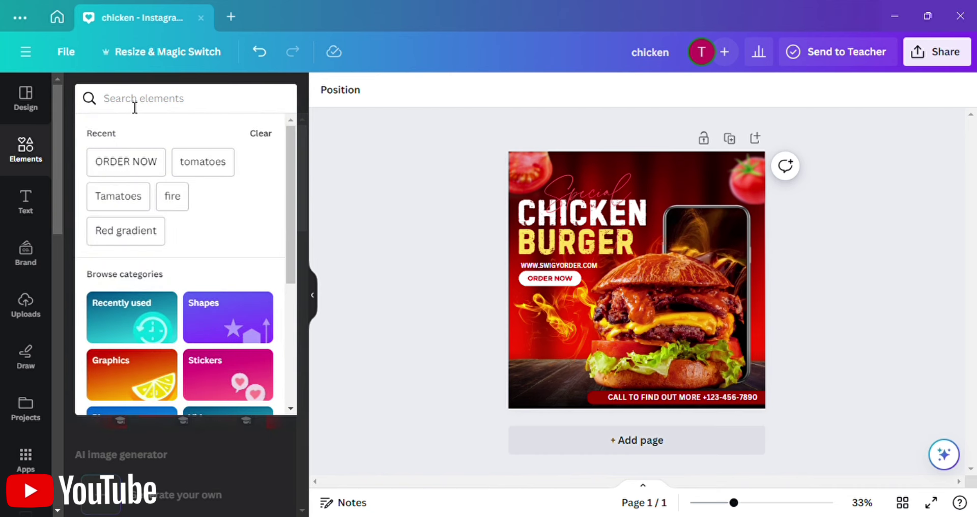
type("CALL")
left_click(132, 166)
left_click(268, 213)
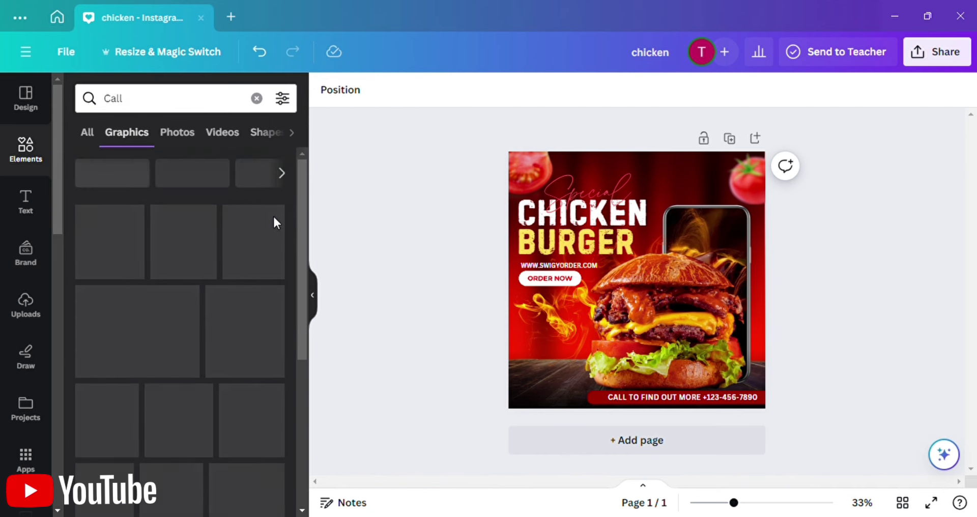
left_click(108, 308)
Shrink the handset icon, place it before the call text on the dark red bar, and recolour it yellow.
left_click_drag(688, 229, 602, 408)
left_click(498, 90)
left_click(277, 190)
left_click_drag(613, 447, 621, 444)
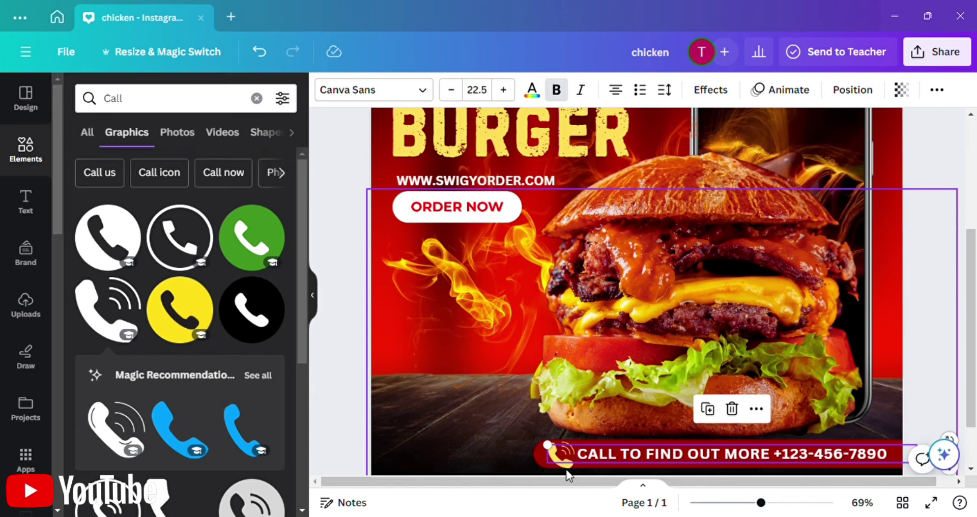
left_click(566, 467)
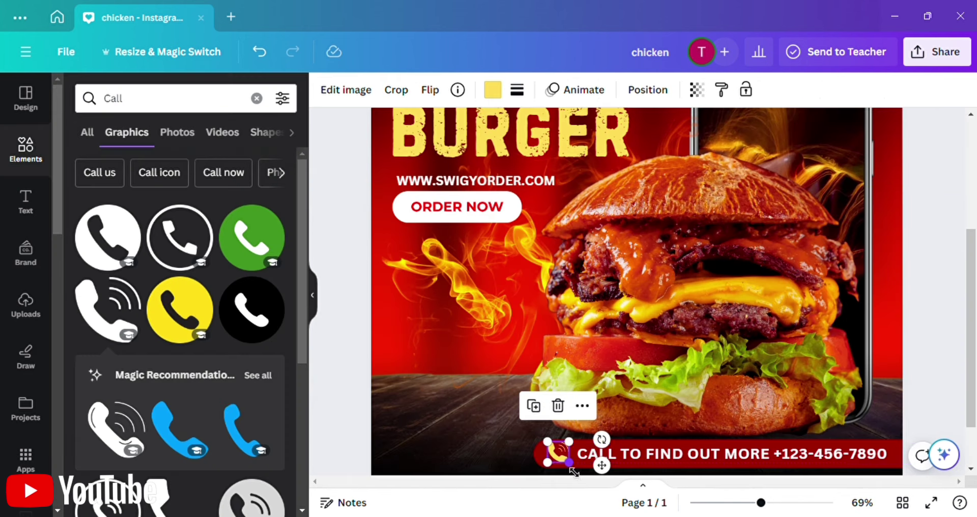
Change the font of the call text on the dark red bar to Intro Rust.
left_click(641, 445)
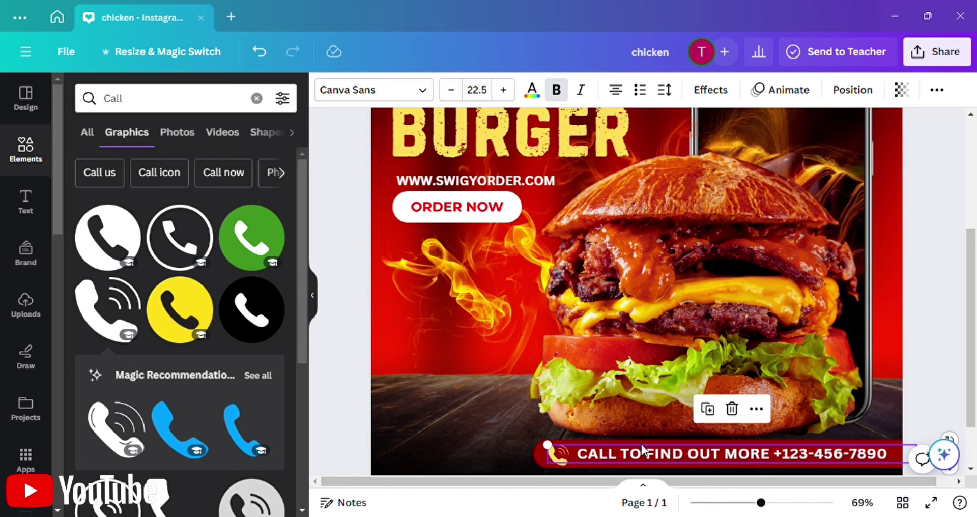
left_click(420, 95)
left_click(80, 131)
scroll(148, 325, "down", 5)
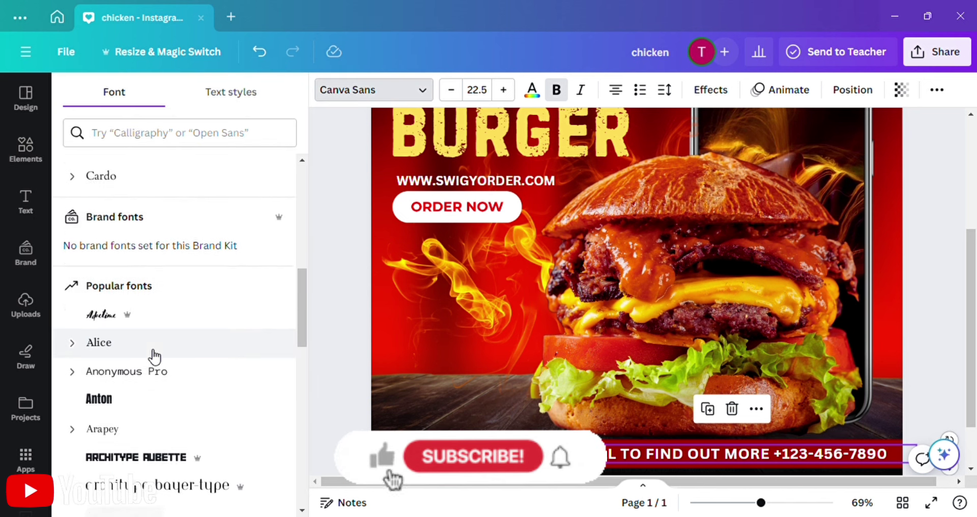
scroll(154, 356, "down", 20)
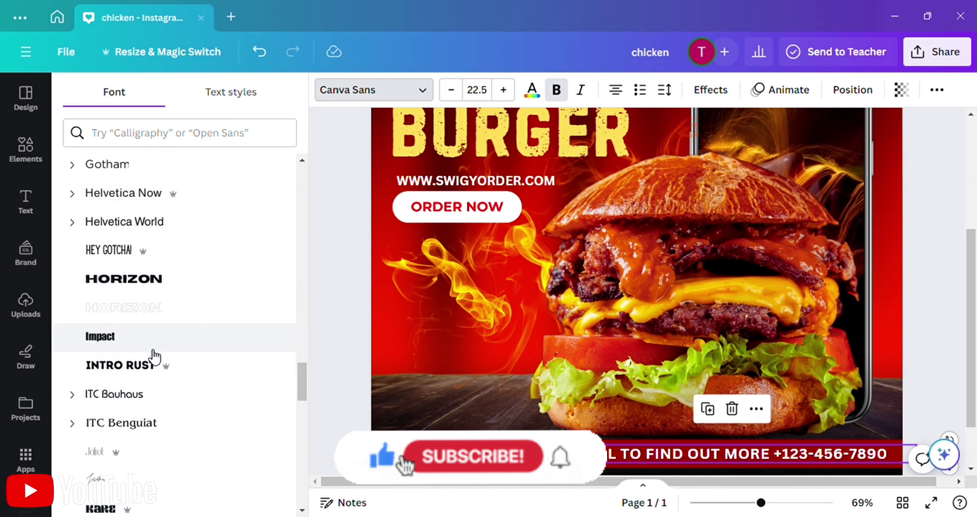
left_click(152, 365)
scroll(386, 418, "down", 3)
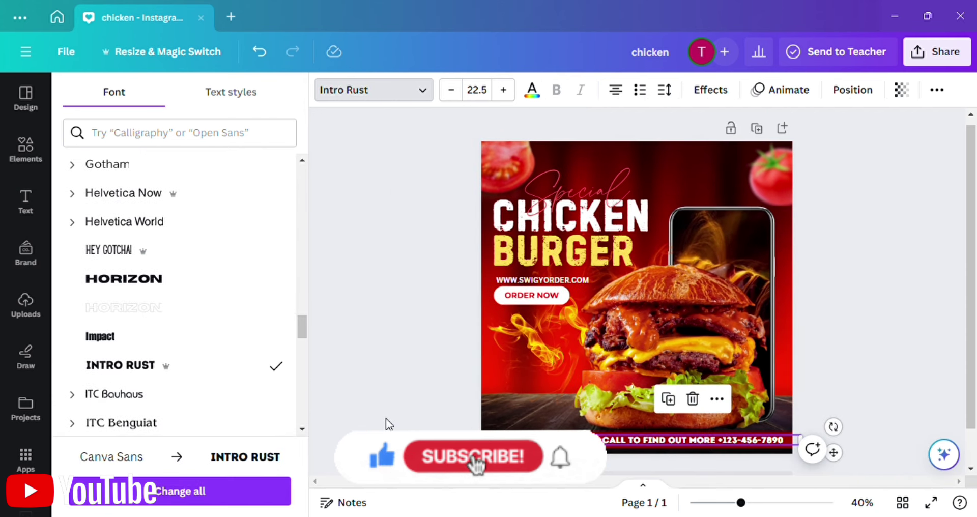
left_click(386, 356)
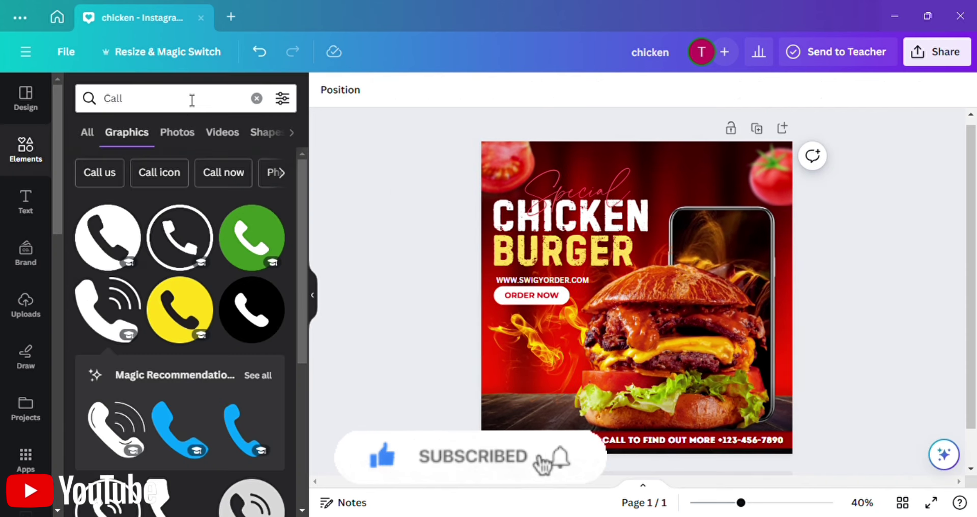
Duplicate the web address text, change it to "UPTO", and place it in a narrower box above the phone, near the poster's upper edge.
left_click(169, 100)
key("BackSpace")
key("BackSpace")
key("BackSpace")
key("BackSpace")
left_click(529, 280)
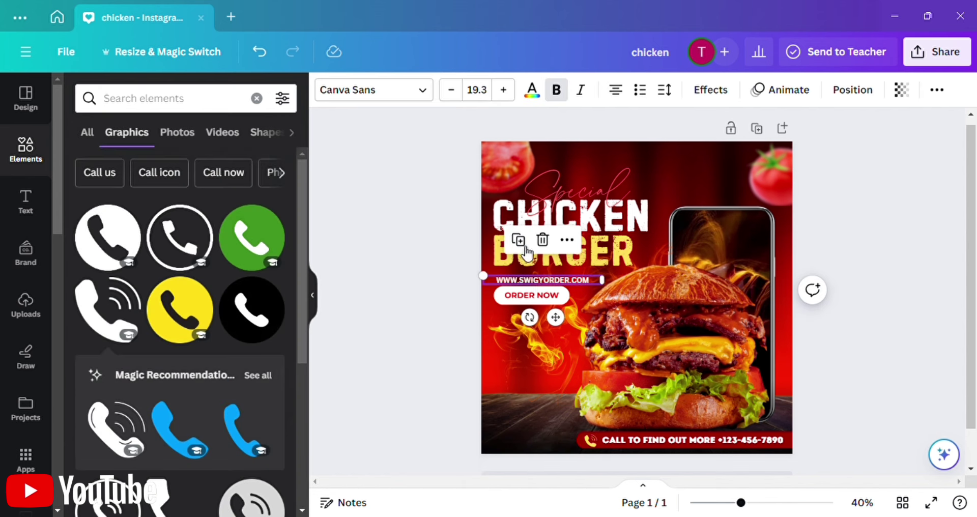
left_click(520, 240)
left_click_drag(568, 338, 689, 216)
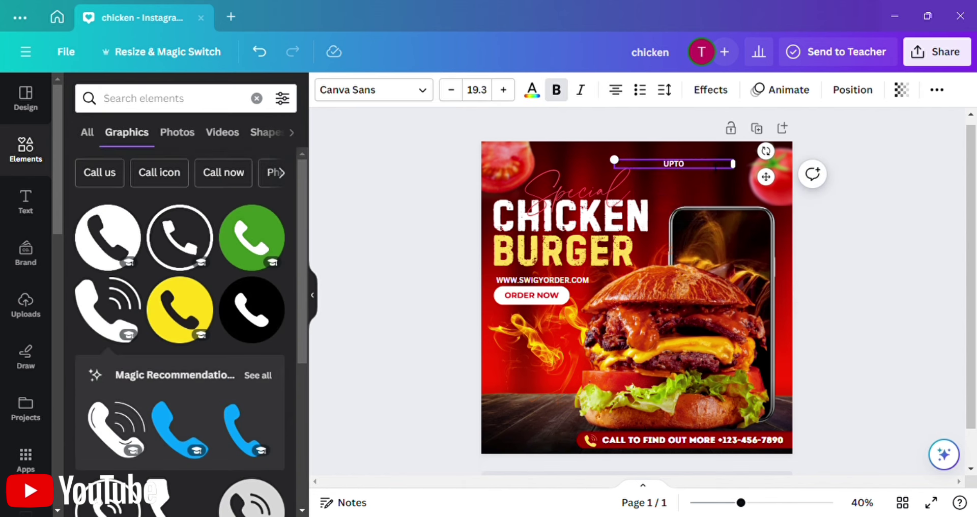
mouse_move(710, 175)
left_mouse_down()
mouse_move(649, 171)
mouse_move(723, 186)
left_mouse_up()
left_click(852, 222)
Duplicate the UPTO text just below it, change the copy to "50%", enlarge it to about size 44.9 and make it italic.
left_click(672, 161)
left_click(650, 207)
double_click(685, 168)
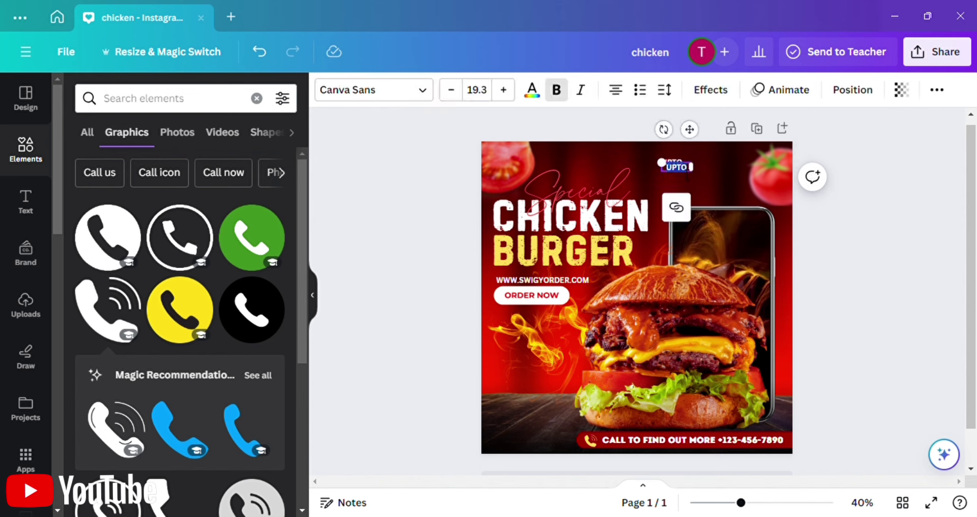
left_click_drag(661, 162, 685, 183)
left_click(859, 209)
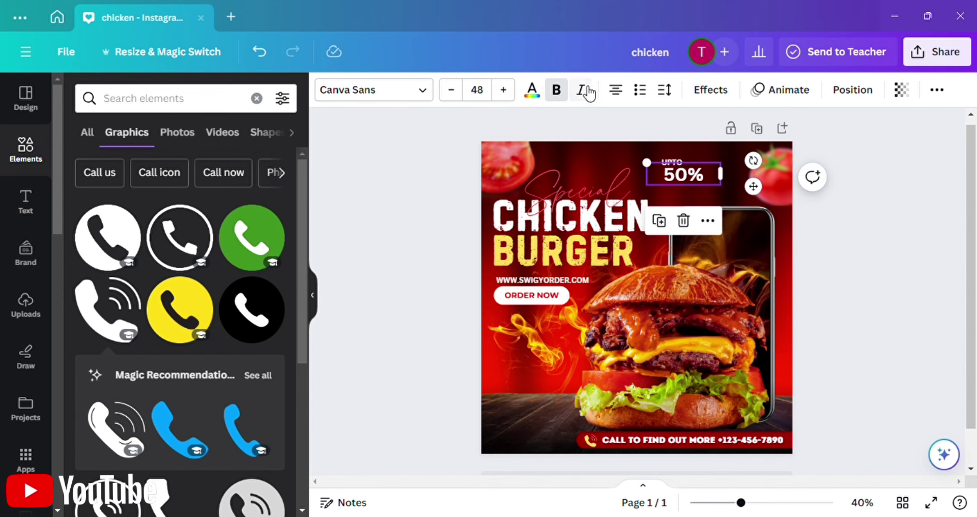
key("ctrl+i")
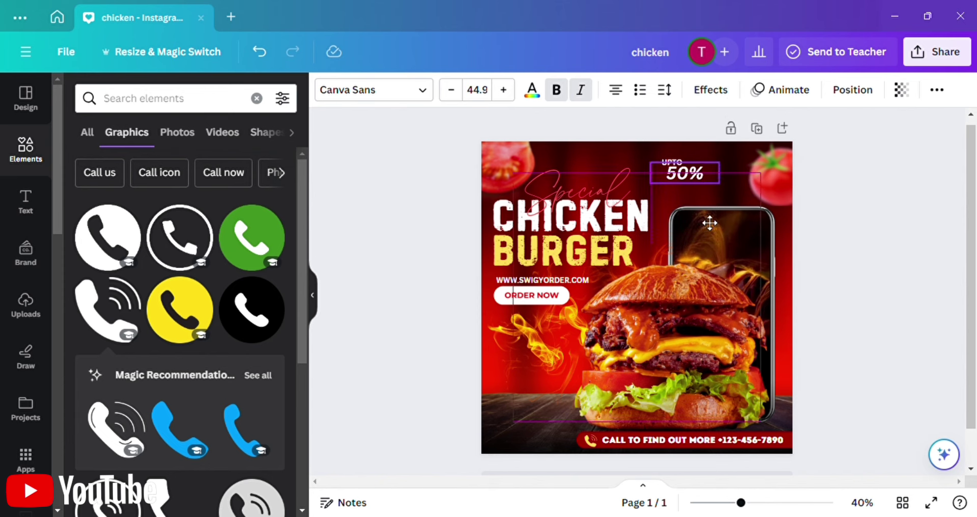
left_click(854, 238)
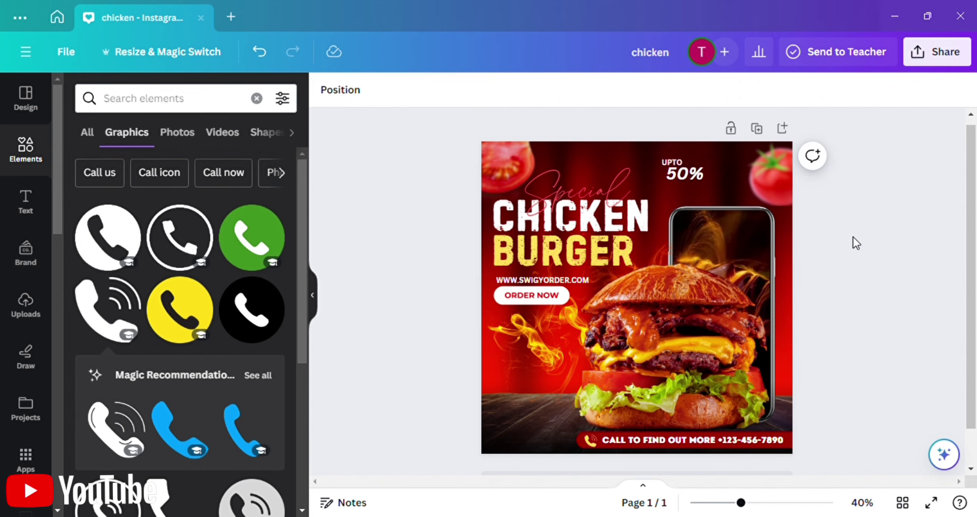
Recolour the 50% text with the document's yellow and nudge it slightly right.
left_click(671, 165)
left_click(532, 90)
left_click(270, 176)
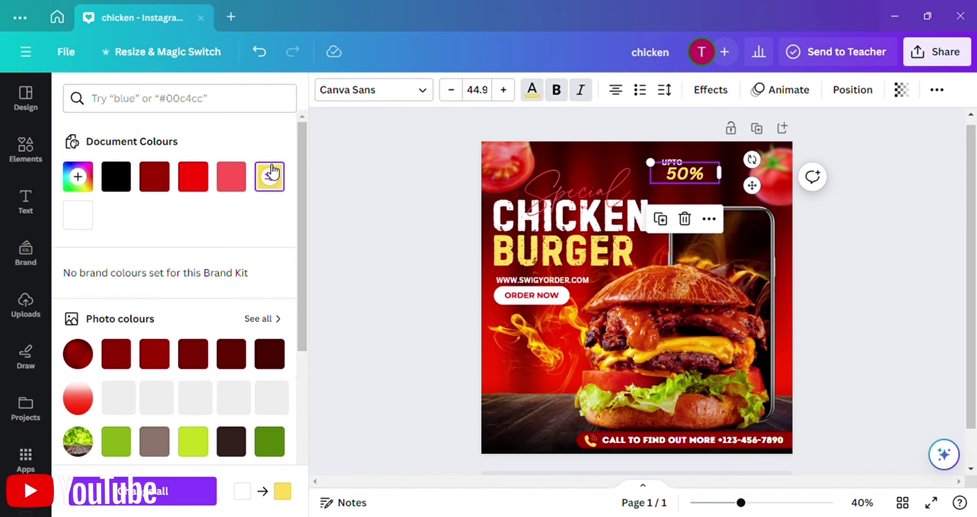
left_click(667, 90)
left_click(824, 266)
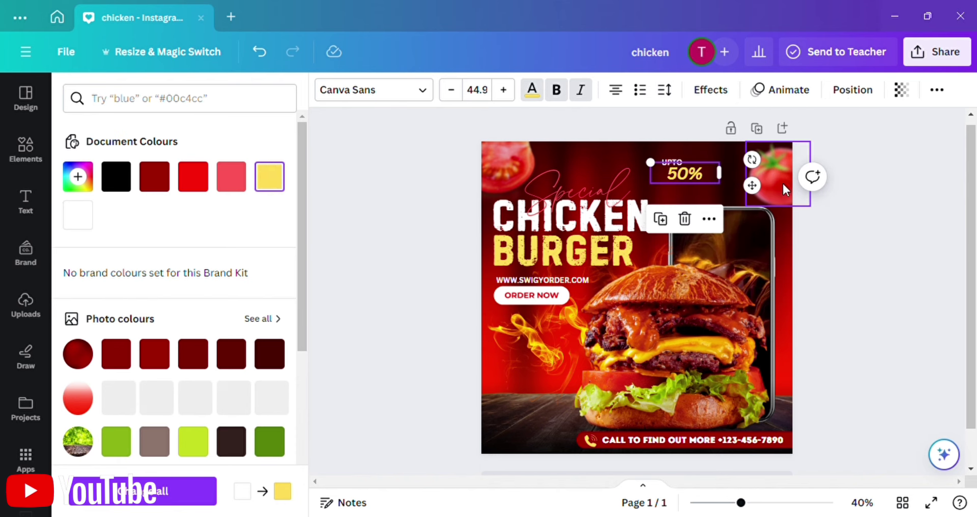
Duplicate the UPTO text, change the copy to "OFF", and place it beneath the end of the 50% text.
left_click(707, 166)
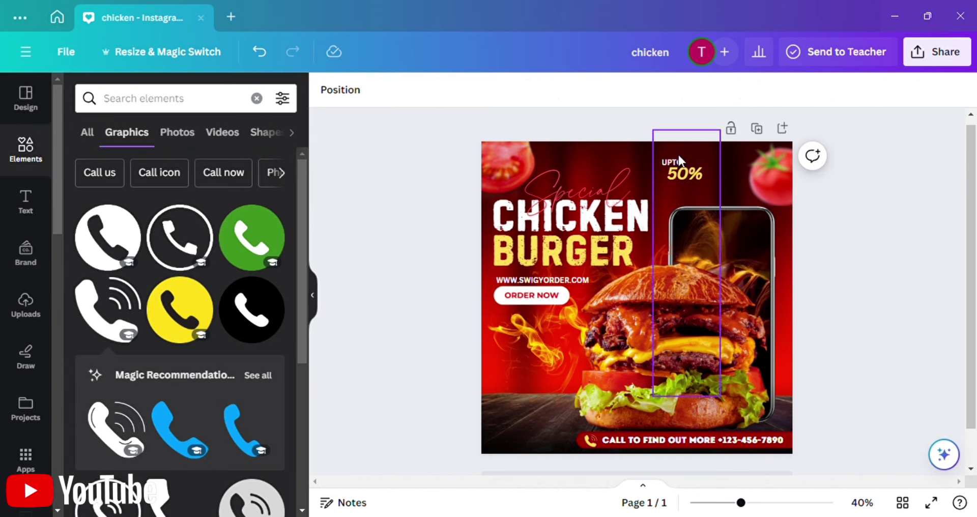
left_click(675, 161)
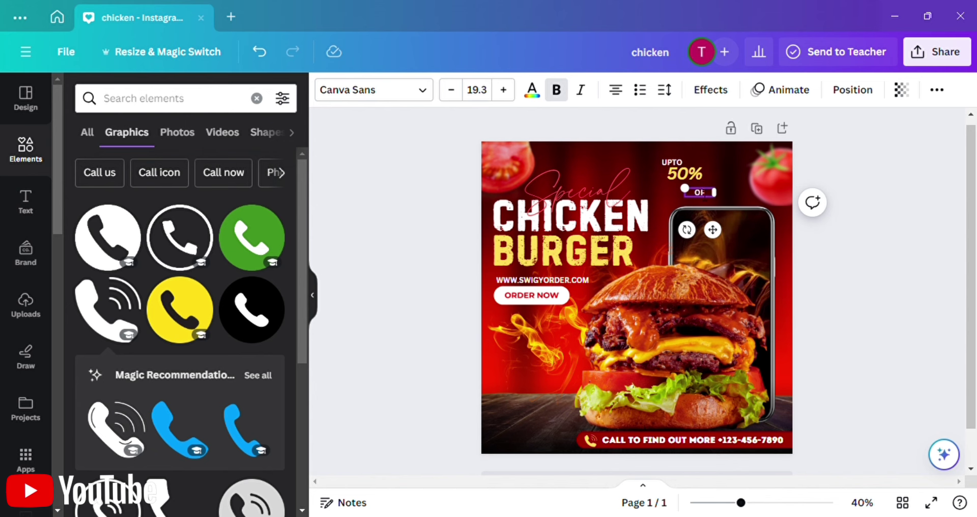
left_click(839, 242)
scroll(815, 229, "up", 3)
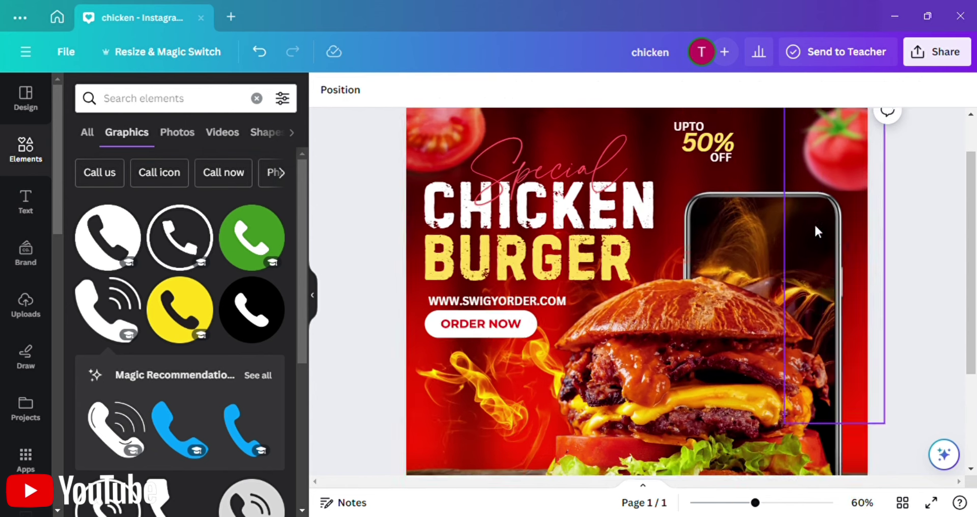
scroll(852, 227, "down", 4)
scroll(849, 221, "down", 1)
Search the graphics for "ARROW" and insert the white curved arrow with a small loop.
left_click(208, 102)
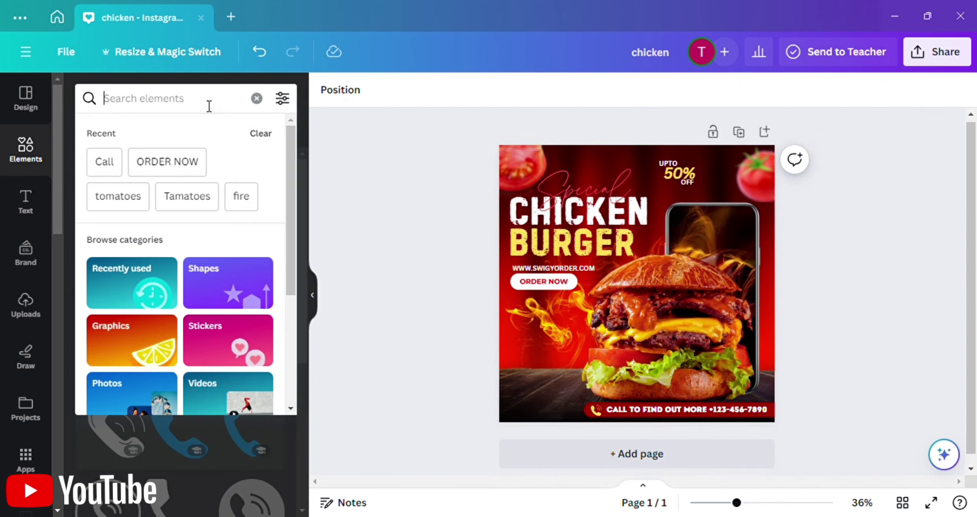
type("ARROW")
key("Return")
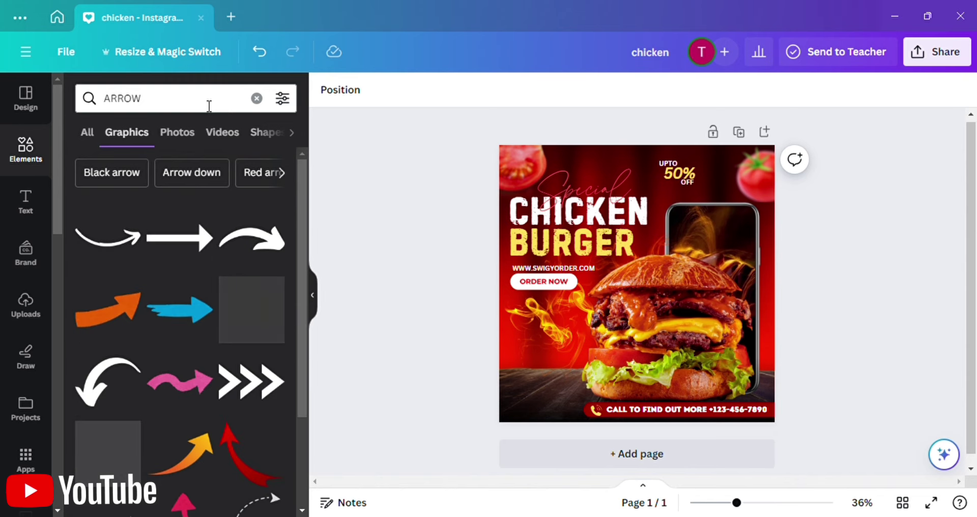
scroll(227, 344, "down", 10)
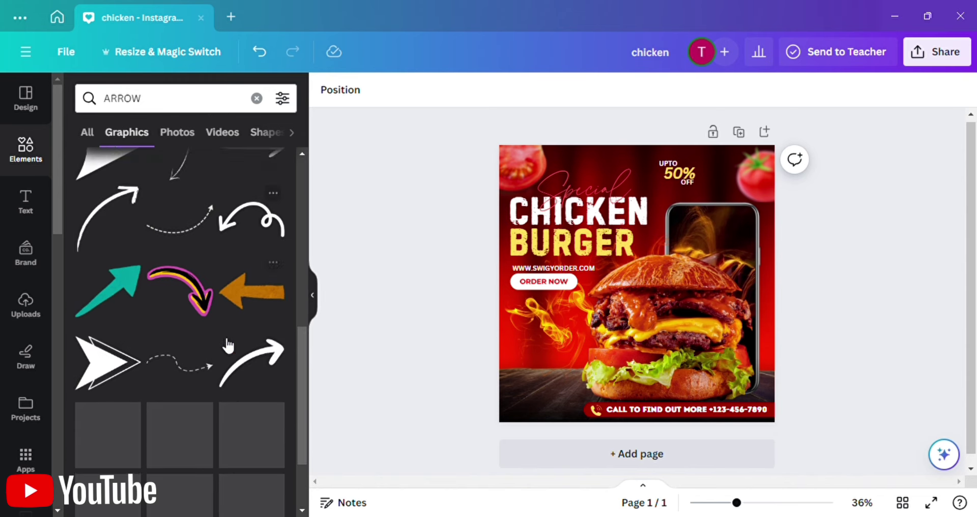
scroll(178, 350, "down", 15)
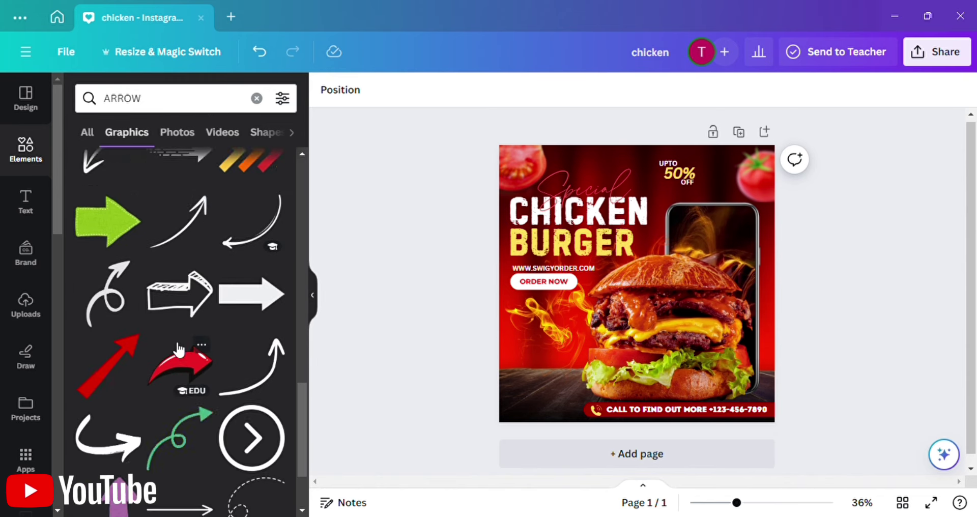
scroll(178, 350, "down", 15)
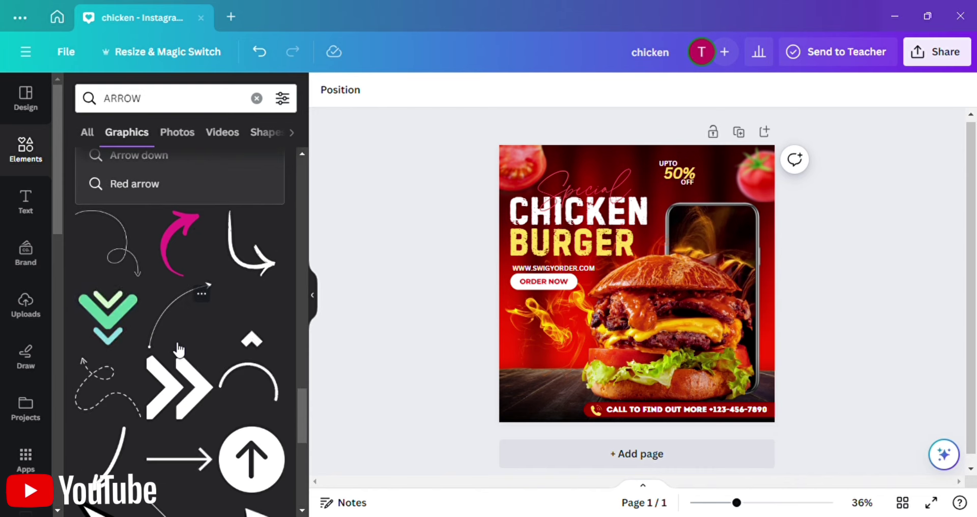
scroll(178, 350, "down", 15)
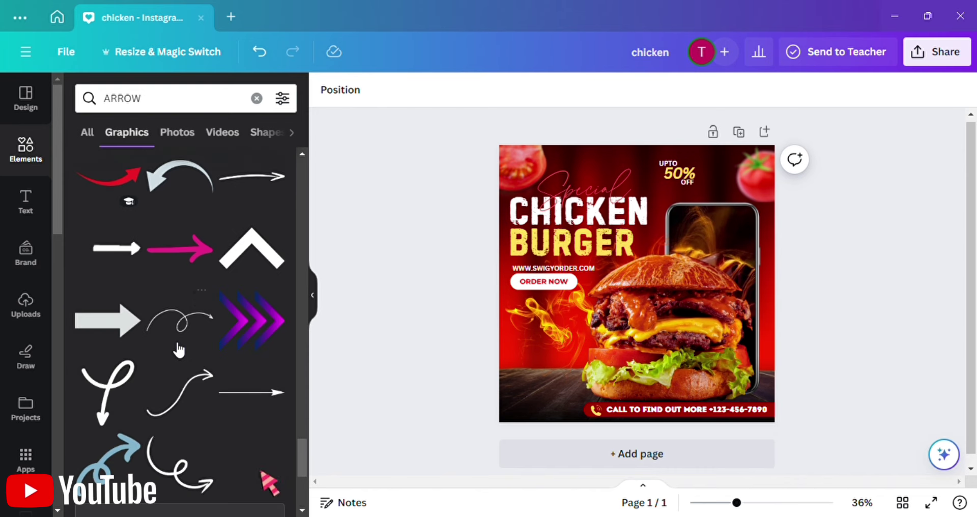
left_click(179, 280)
Shrink and rotate the white arrow and place it above the phone so it points at the 50% OFF text.
left_click_drag(637, 364, 549, 271)
left_click_drag(576, 324, 674, 312)
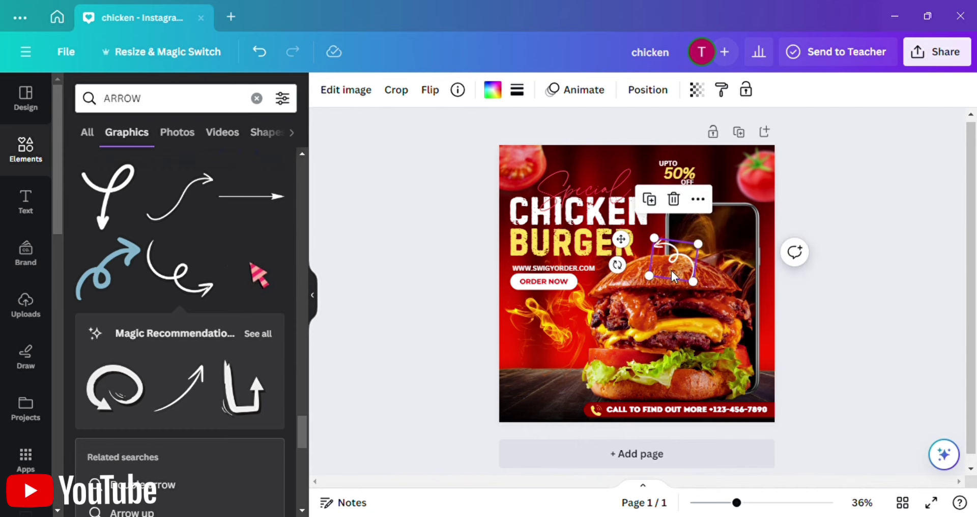
left_click_drag(673, 258, 722, 197)
left_click(872, 245)
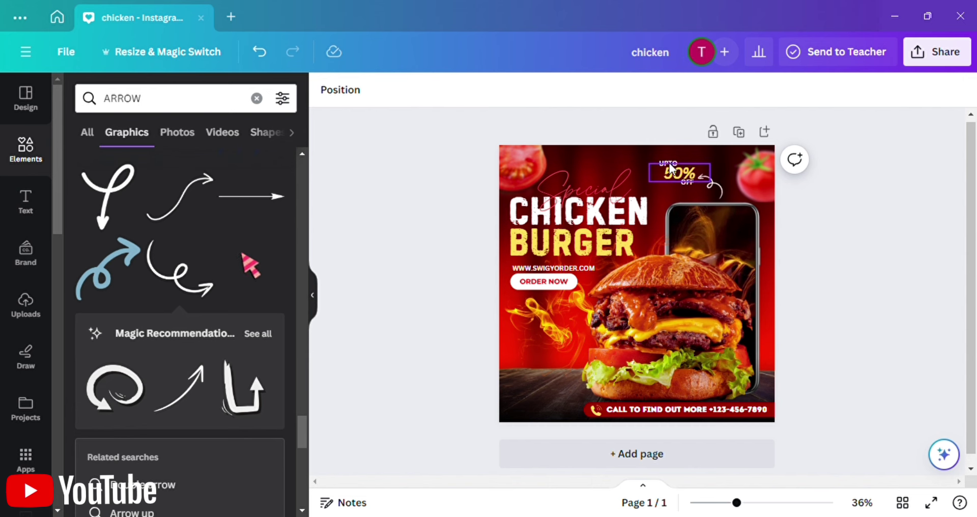
Search the photos for "CHILI" and insert the single curved red chilli.
left_click(256, 98)
type("CHILI")
key("Return")
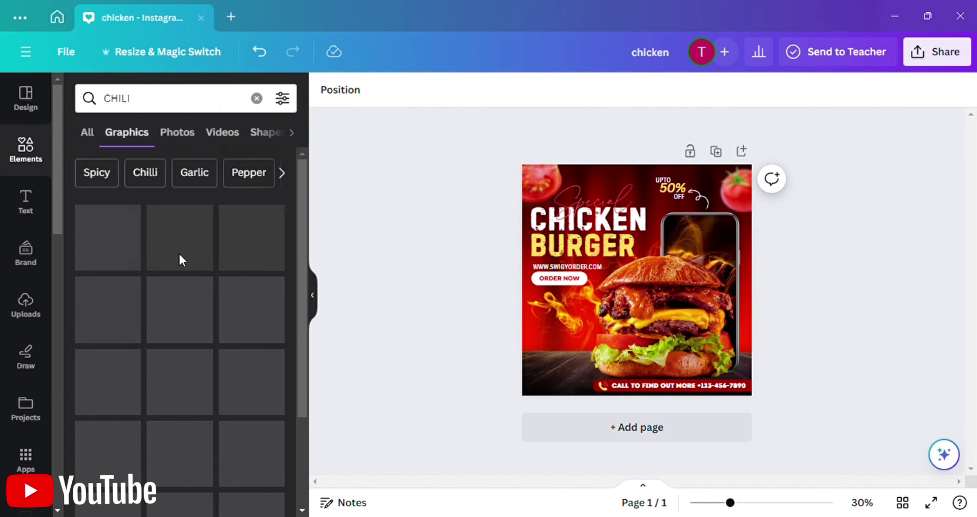
left_click(186, 133)
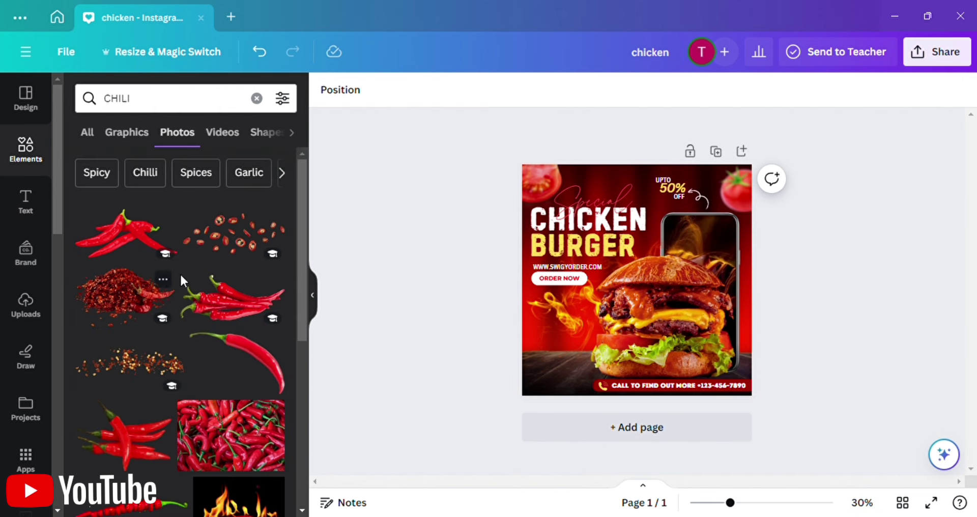
left_click(233, 345)
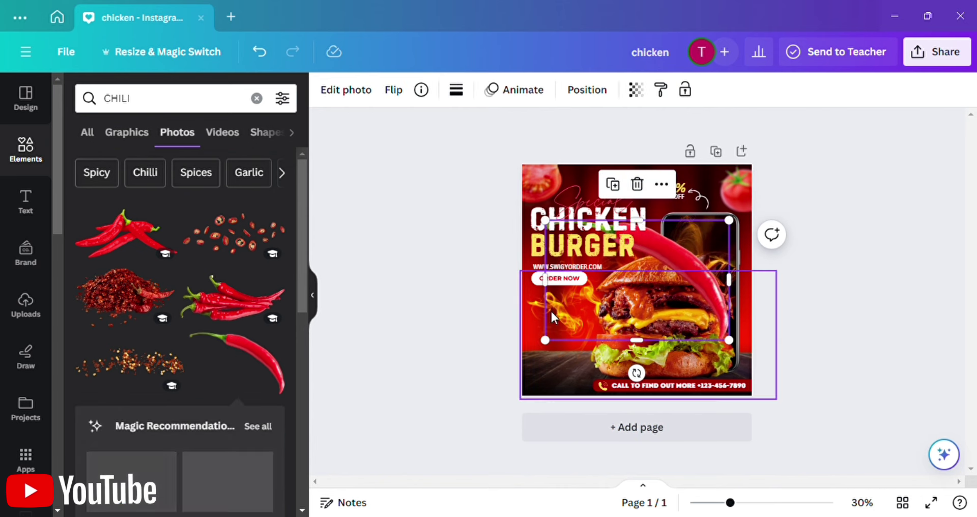
Flip the chilli vertically, shrink it, and rotate it clockwise over the upper part of the CHICKEN heading.
left_click(394, 89)
left_click(440, 157)
left_click_drag(672, 297, 602, 189)
left_click_drag(691, 172, 603, 285)
left_click_drag(531, 129, 582, 69)
left_click_drag(706, 181, 637, 193)
left_click_drag(610, 157, 616, 192)
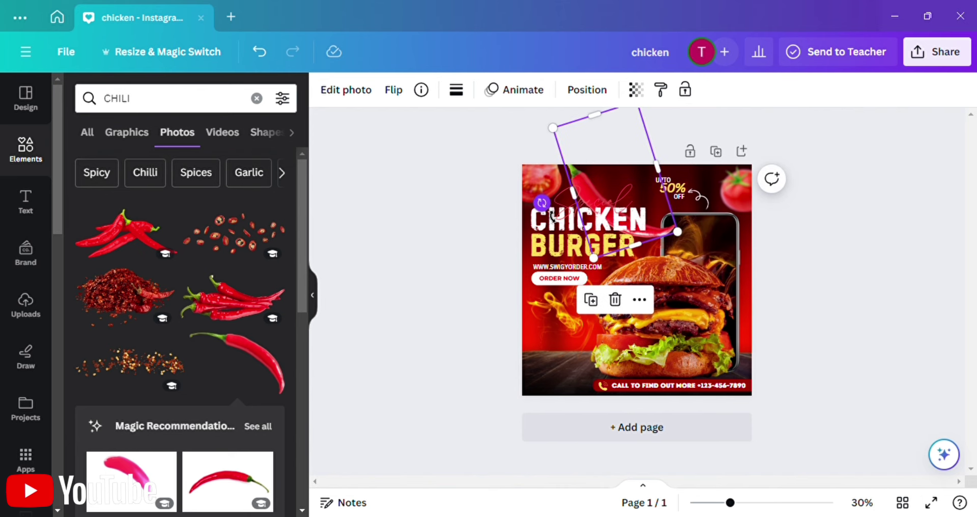
Rotate and shrink the chilli further and move it partly beyond the poster's upper edge, between the sliced tomato and the UPTO text.
left_click_drag(547, 209, 560, 232)
left_click_drag(630, 259, 625, 231)
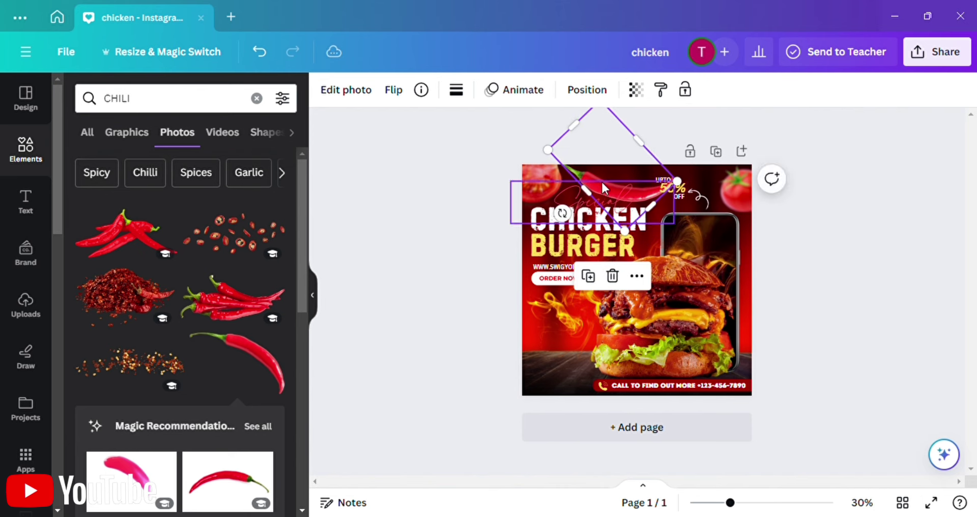
left_click_drag(602, 188, 606, 163)
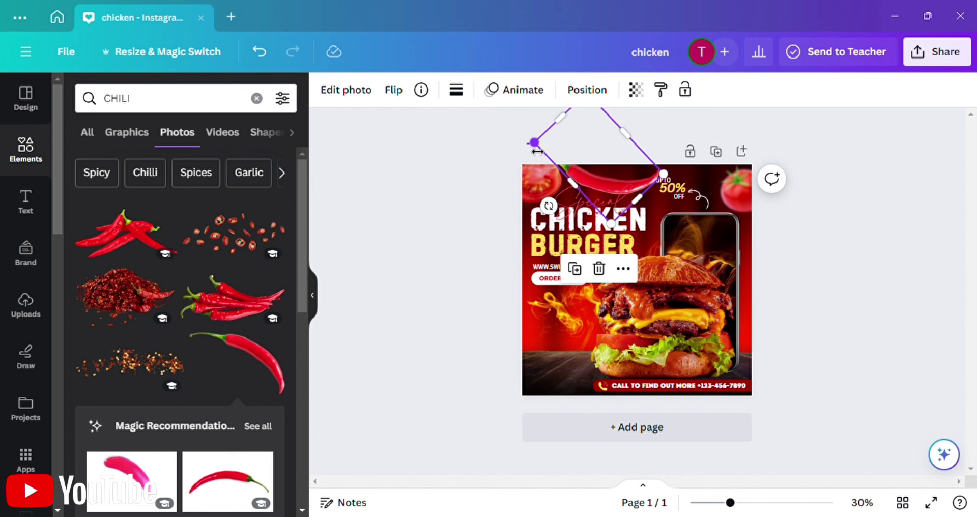
left_click_drag(535, 142, 578, 131)
Apply a whole-image blur to the curved red chilli, and blur the photo of the chilli with slices at intensity about 27.
left_click(346, 90)
scroll(246, 410, "down", 3)
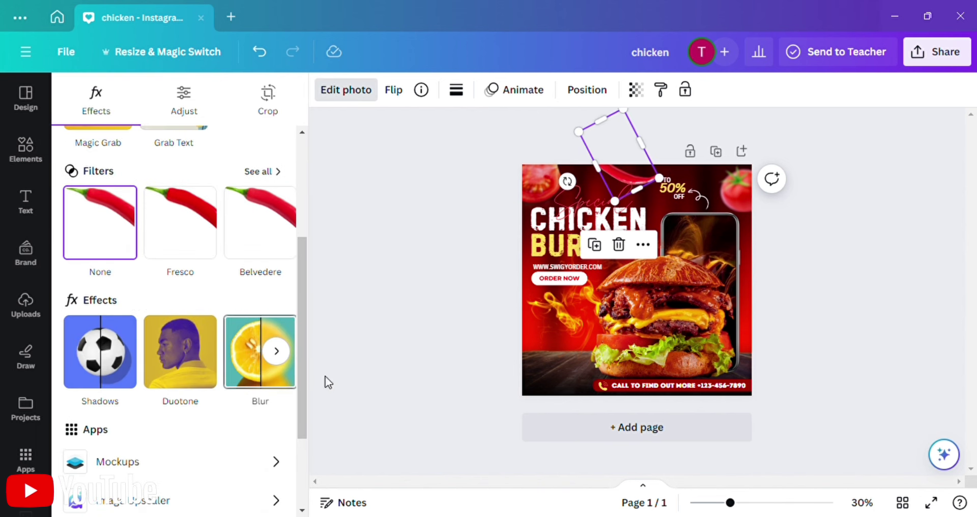
left_click(260, 351)
left_click(235, 197)
left_click_drag(236, 196, 213, 197)
left_click(77, 94)
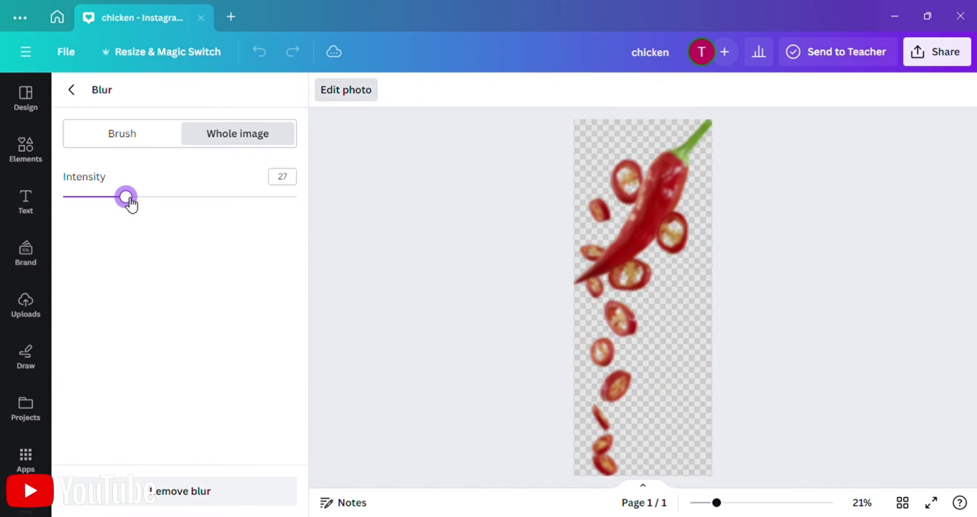
left_click(69, 99)
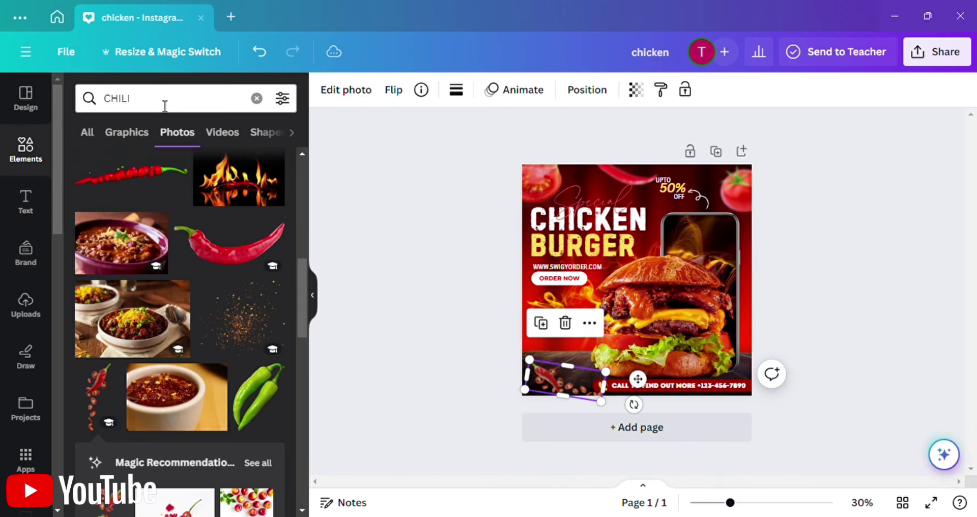
Search the photos for "LEAF" and insert the single mint leaf.
left_click(164, 99)
key("BackSpace")
key("BackSpace")
key("BackSpace")
key("BackSpace")
key("BackSpace")
type("LEAF")
key("Return")
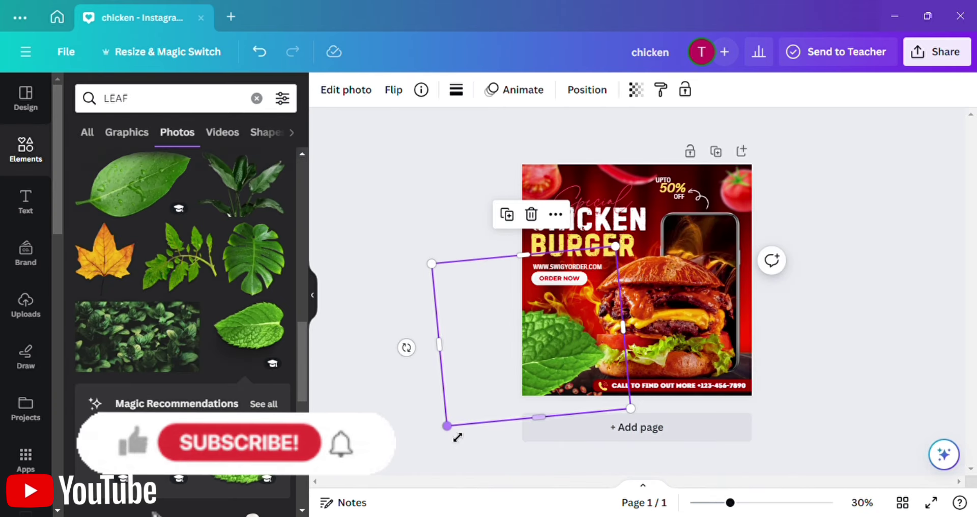
Shrink and rotate the mint leaf and place it partly beyond the poster's left edge, just above the sliced chilli.
left_click_drag(447, 427, 516, 351)
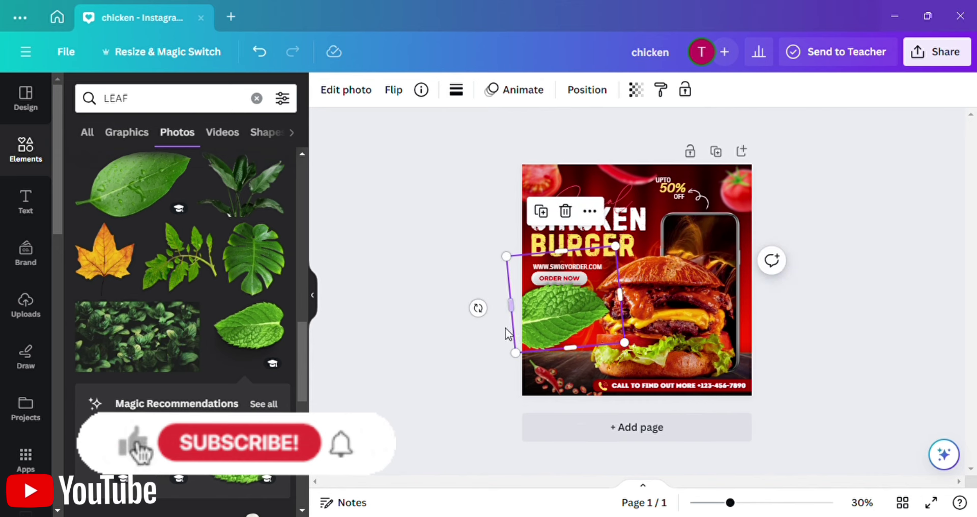
left_click_drag(478, 307, 504, 347)
left_click_drag(556, 334, 516, 348)
left_click_drag(504, 383, 520, 376)
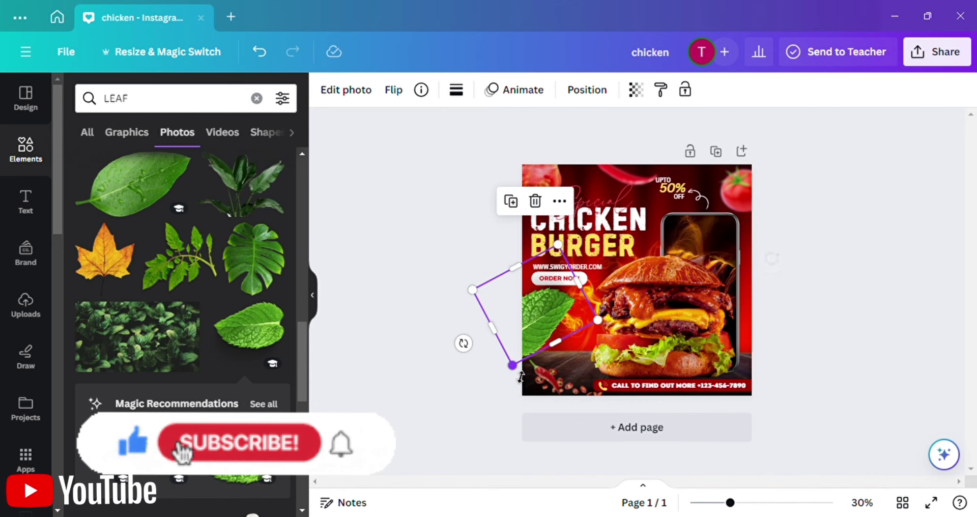
left_click_drag(472, 356, 509, 354)
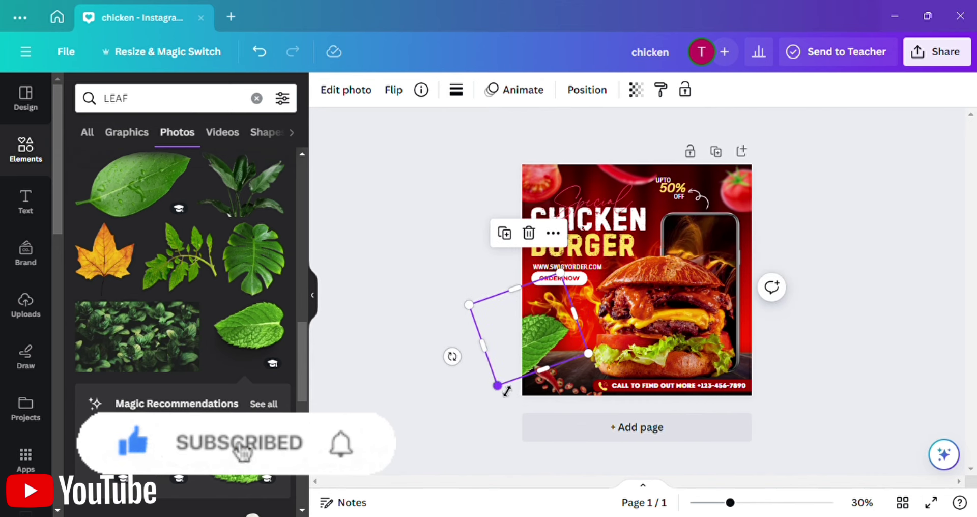
left_click_drag(505, 391, 519, 375)
left_click_drag(541, 334, 549, 342)
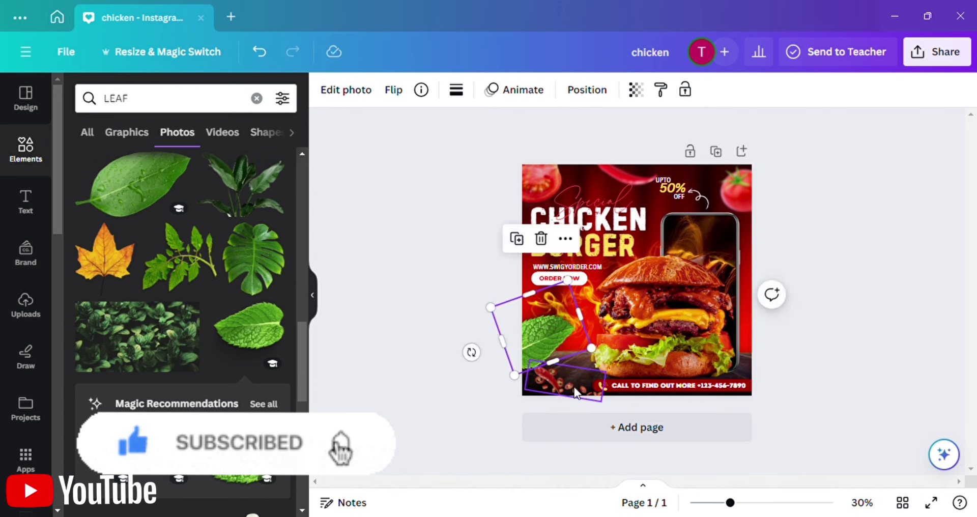
Nudge the sliced chilli slightly towards the contact bar and fine-tune the mint leaf's rotation.
left_click_drag(583, 395, 598, 397)
left_click(777, 347)
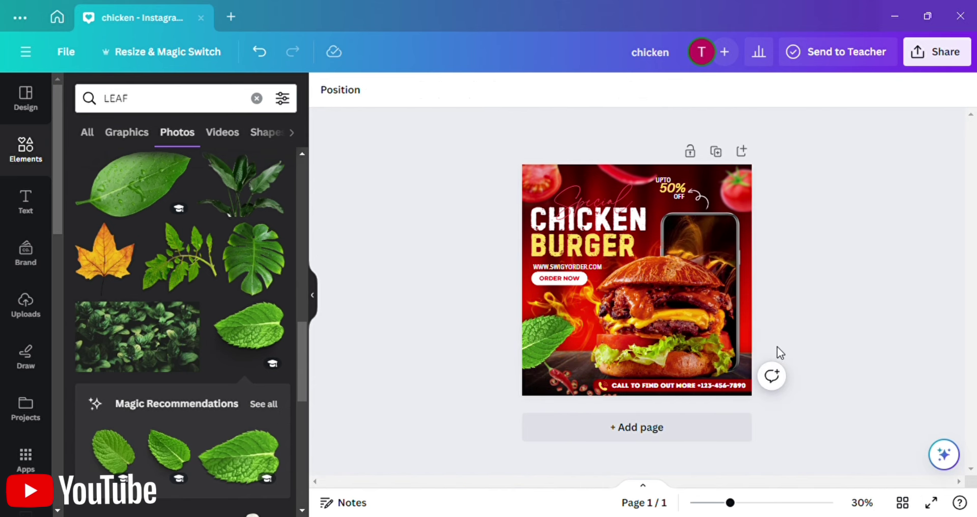
left_click(543, 337)
left_click_drag(476, 361, 467, 343)
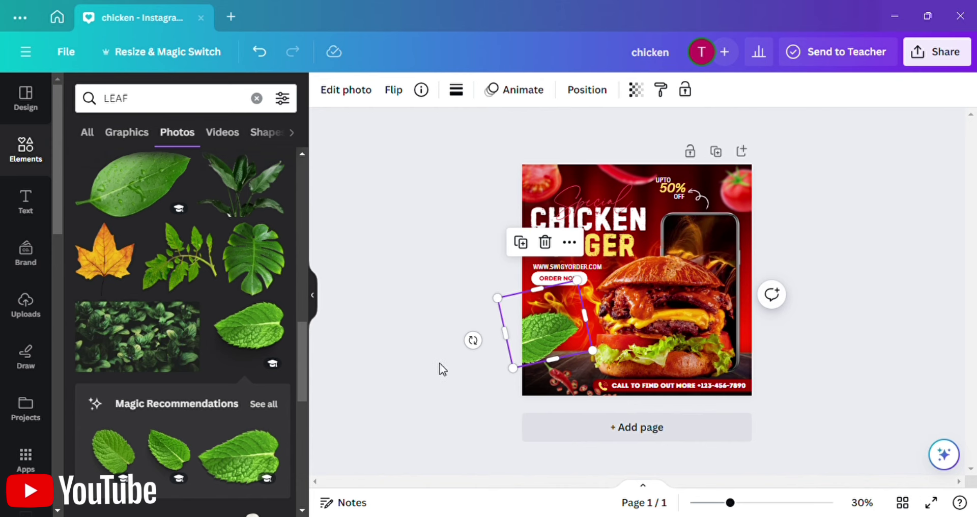
Apply the Fresco filter to the mint leaf photo.
left_click(306, 291)
left_click(313, 295)
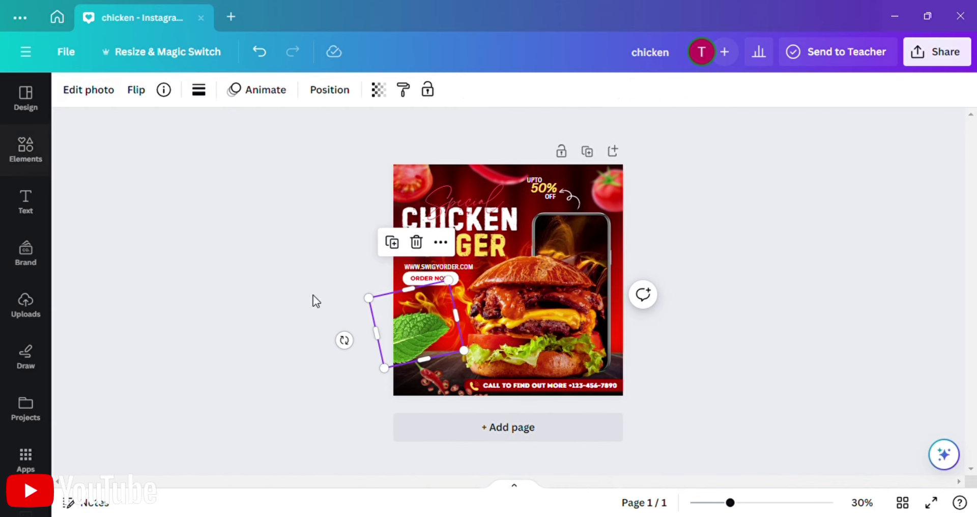
left_click(101, 93)
scroll(140, 250, "down", 4)
left_click(164, 260)
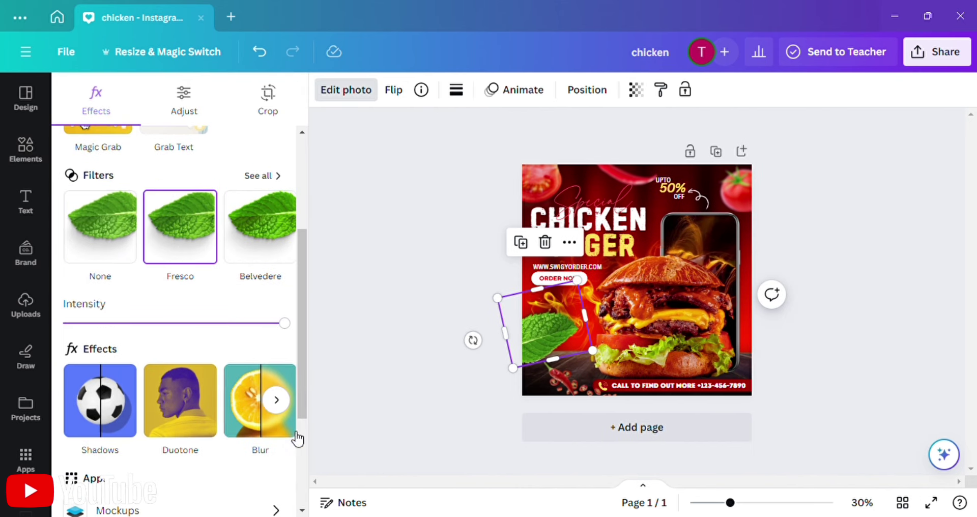
Apply a whole-image blur to the mint leaf and return to the poster.
left_click(257, 407)
left_click_drag(166, 198, 203, 202)
left_click(77, 90)
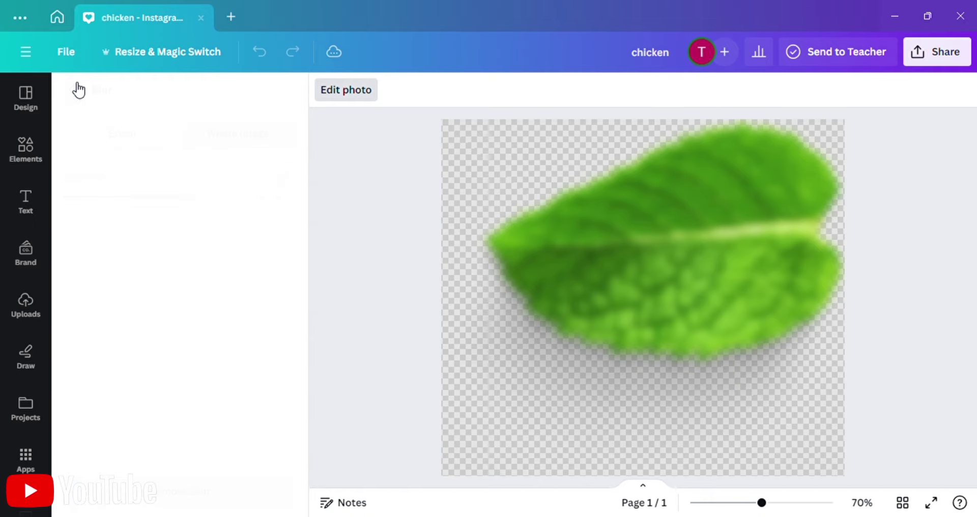
left_click(337, 379)
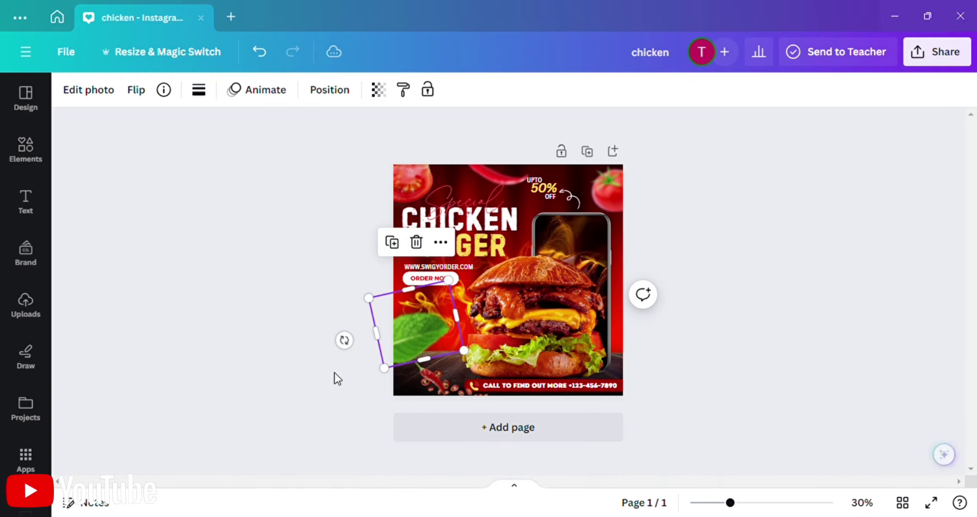
Deselect the leaf and review the poster up close, from the headings down to the burger and contact bar.
left_click(238, 324)
scroll(611, 191, "up", 5, "ctrl")
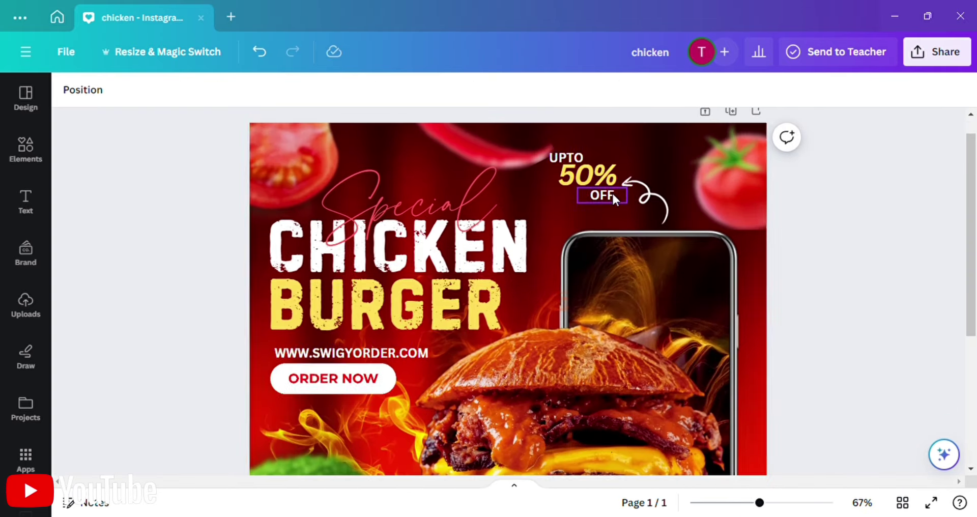
scroll(612, 192, "down", 2)
scroll(611, 191, "down", 3)
scroll(576, 229, "down", 3, "ctrl")
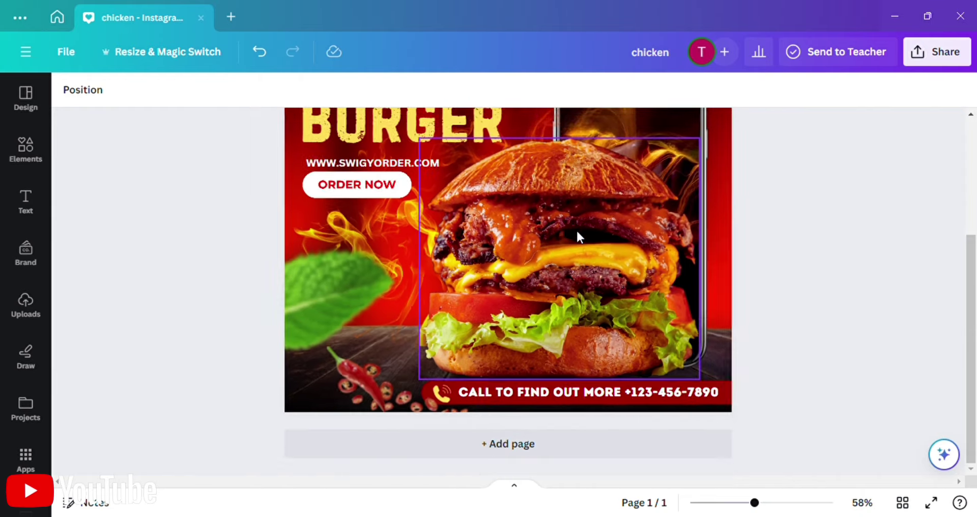